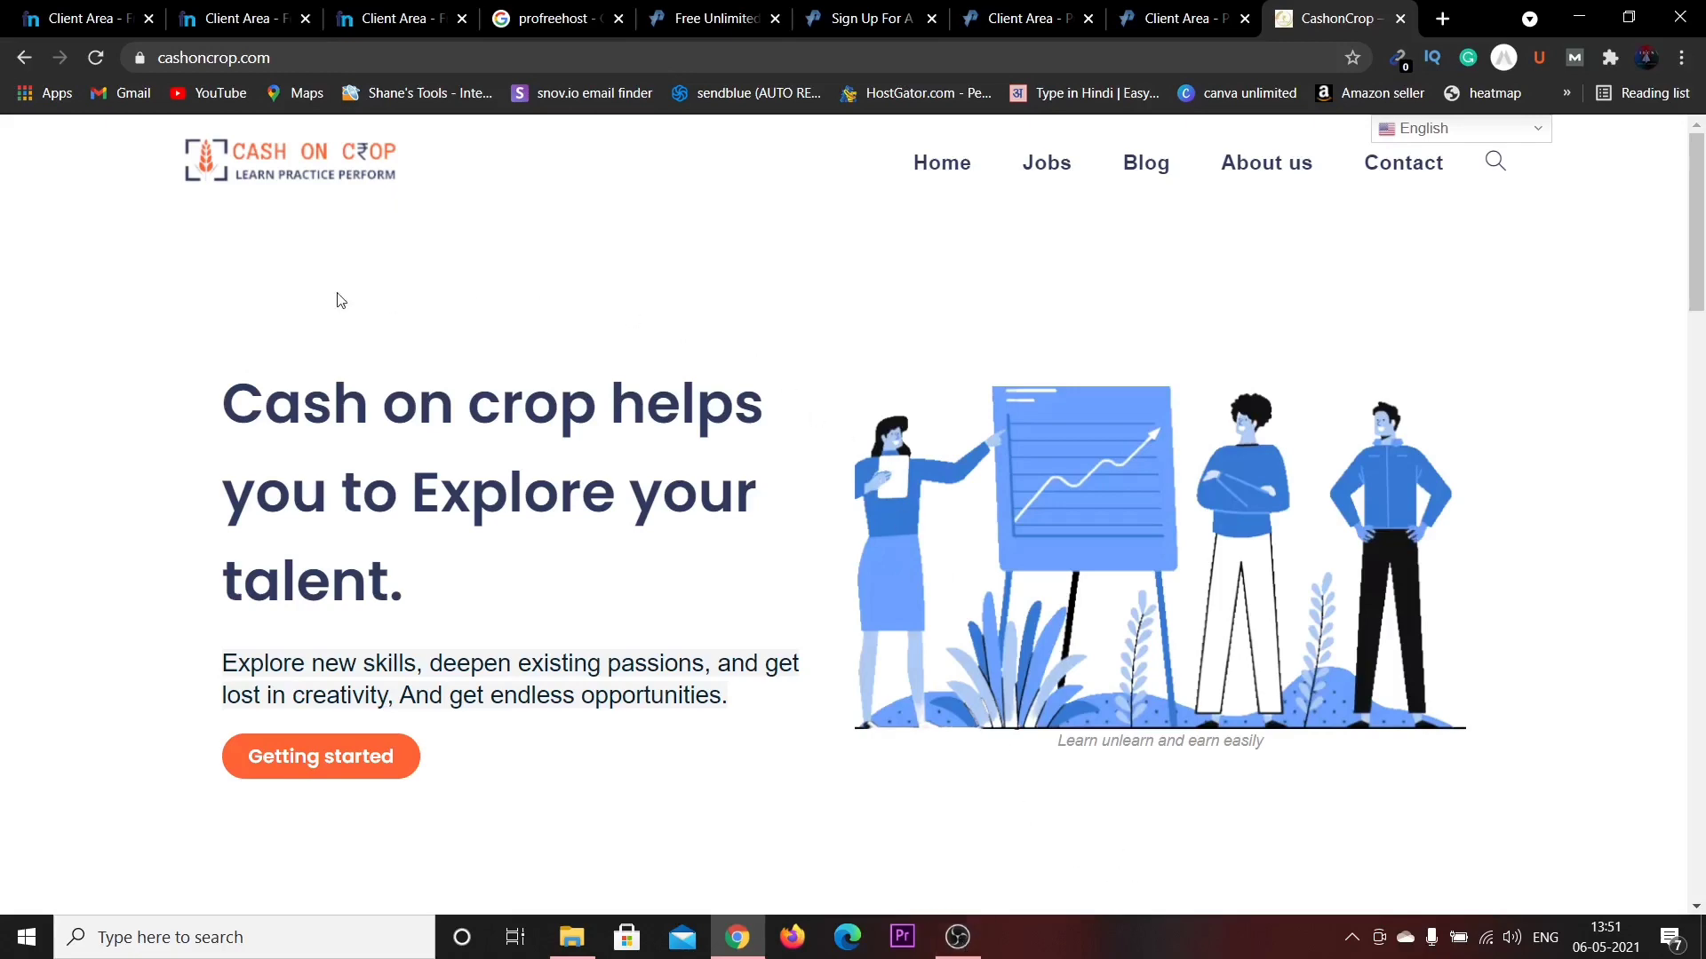
Switch to the Google search tab listing ProFreeHost's free web hosting site.
click(533, 11)
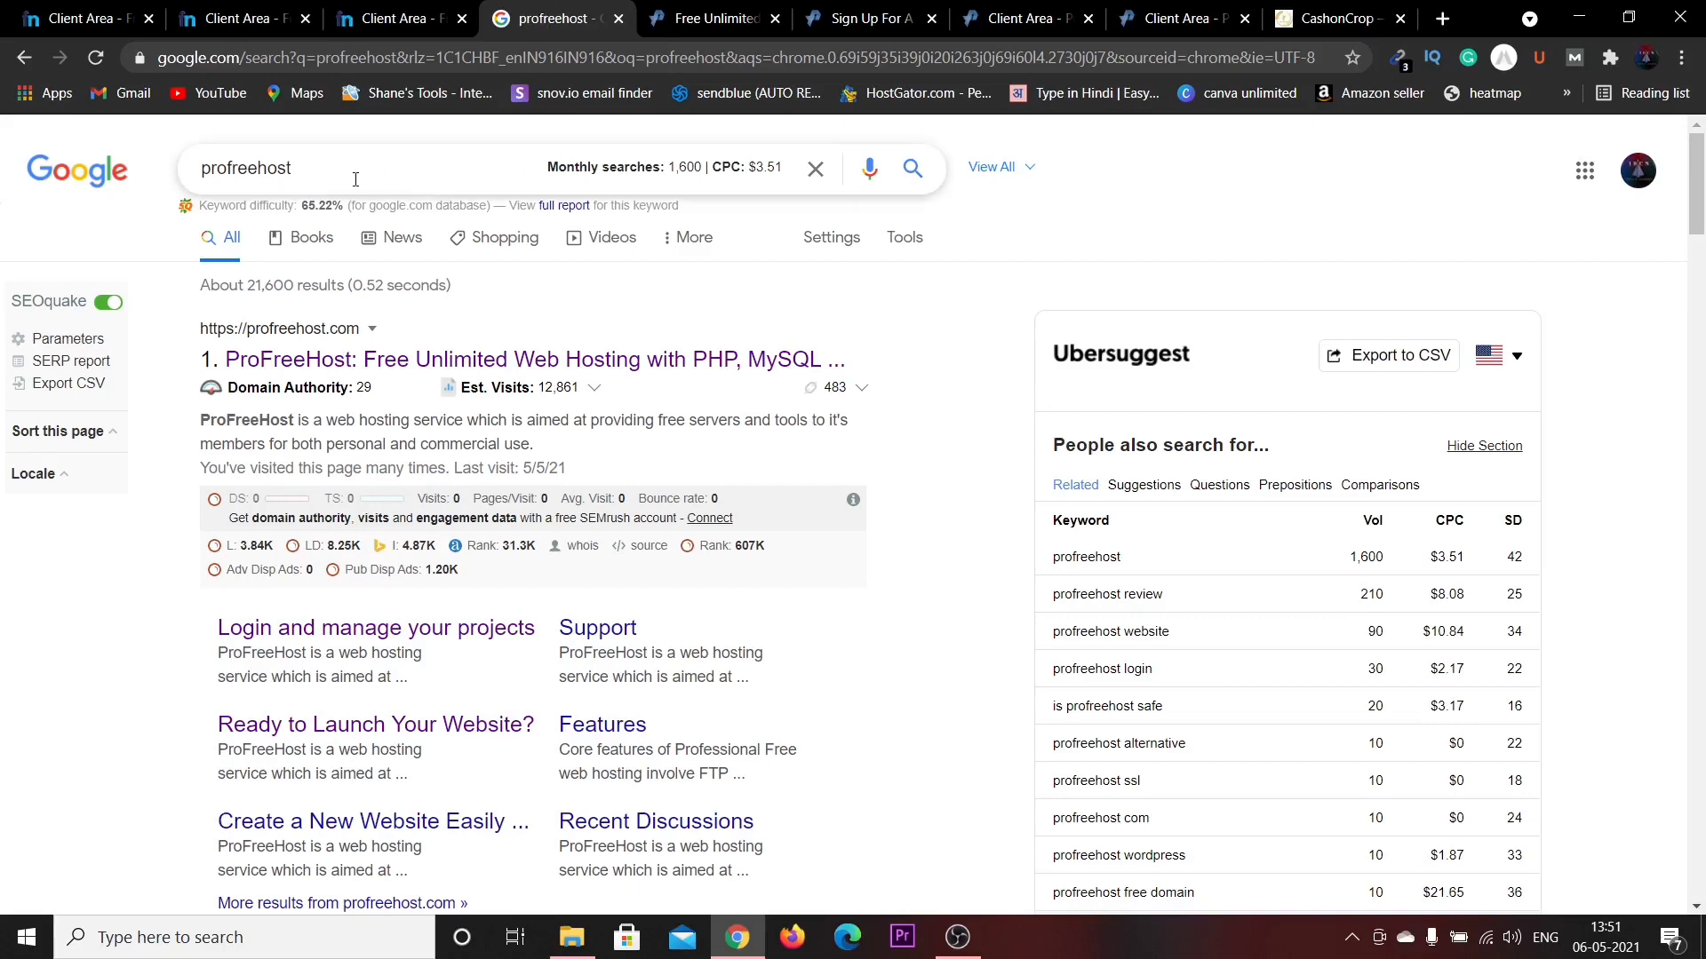
drag(305, 167, 188, 179)
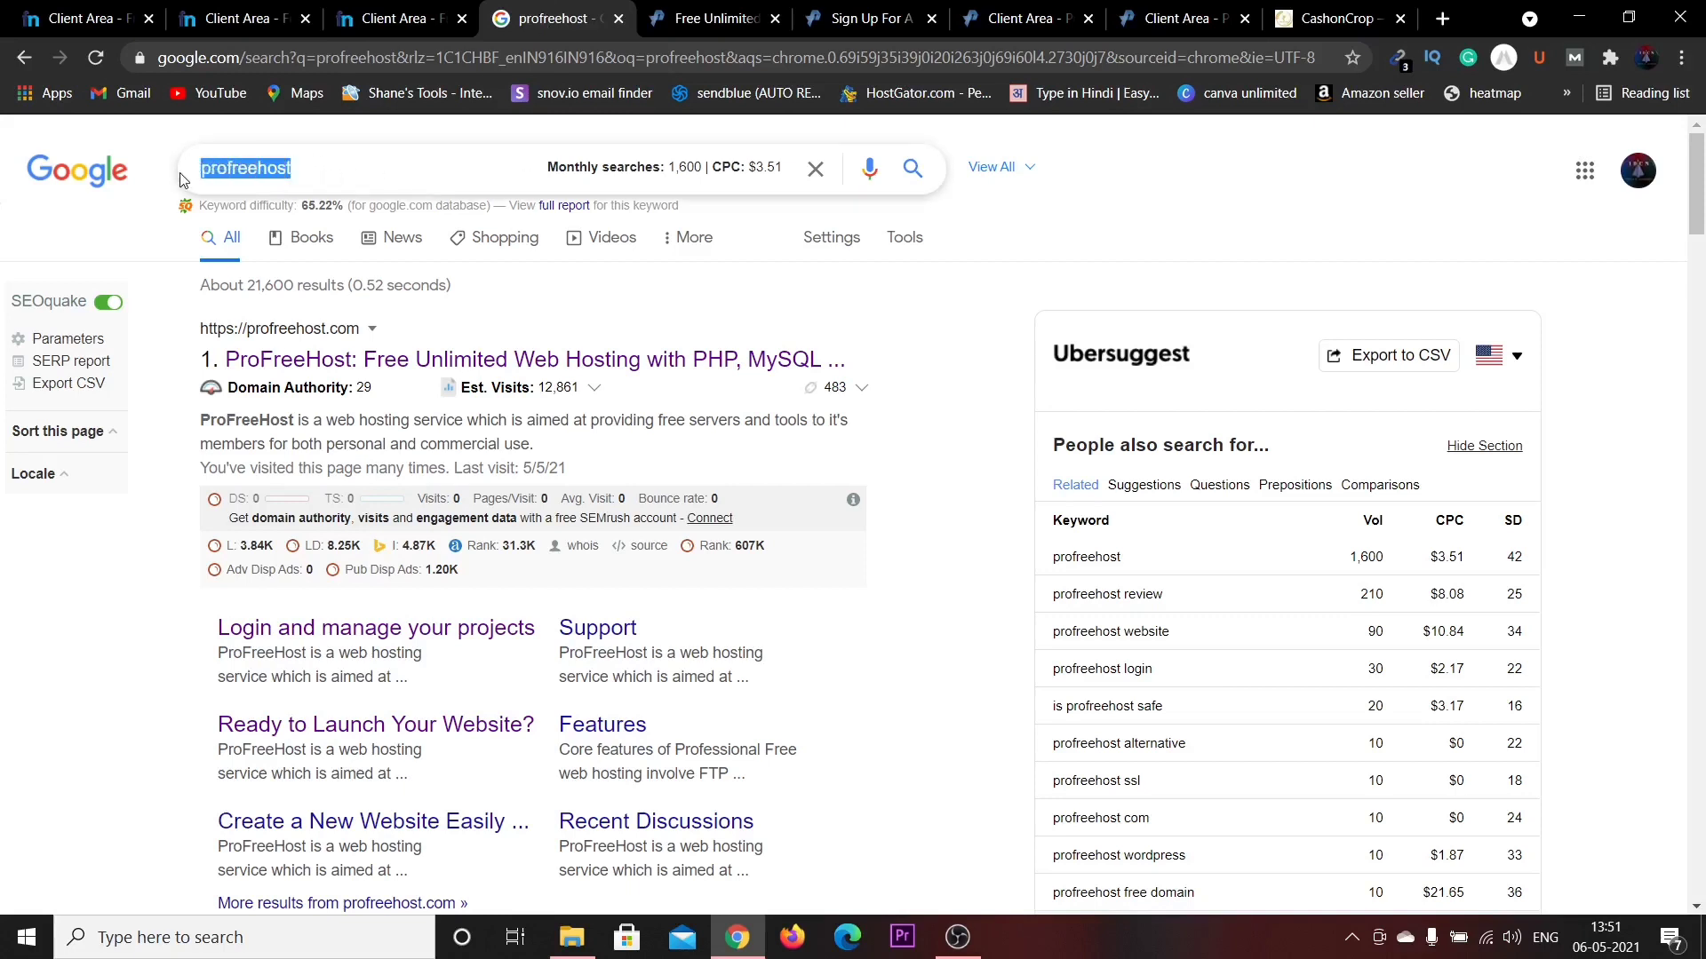
click(362, 166)
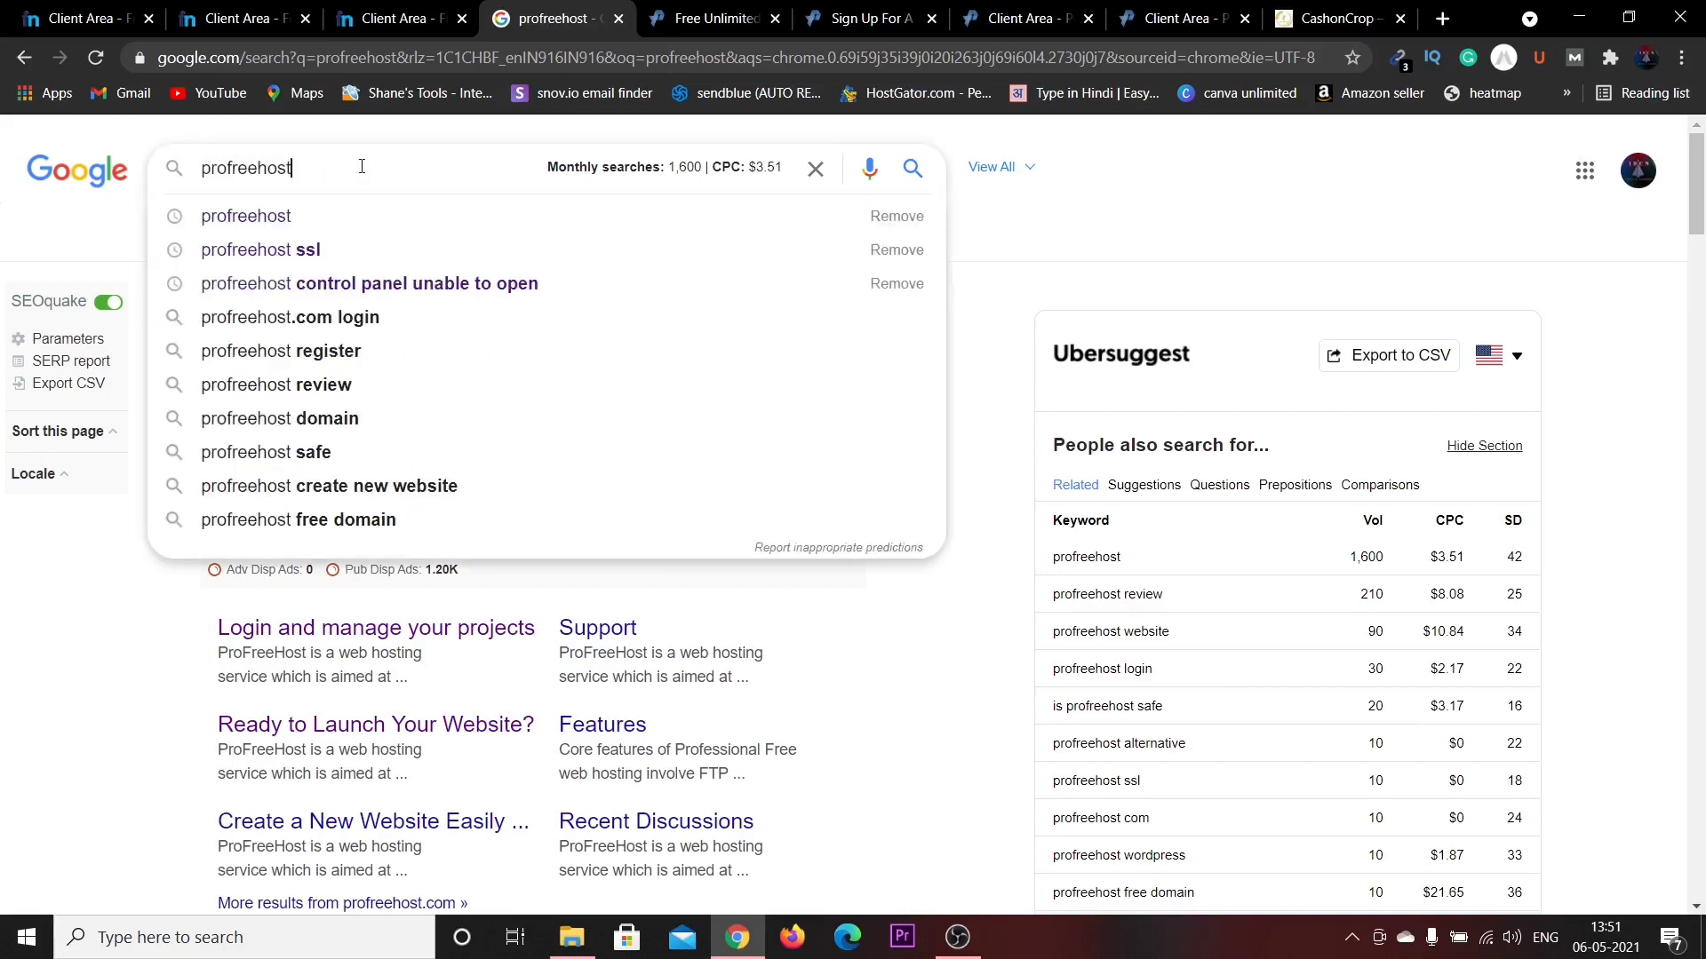
click(151, 633)
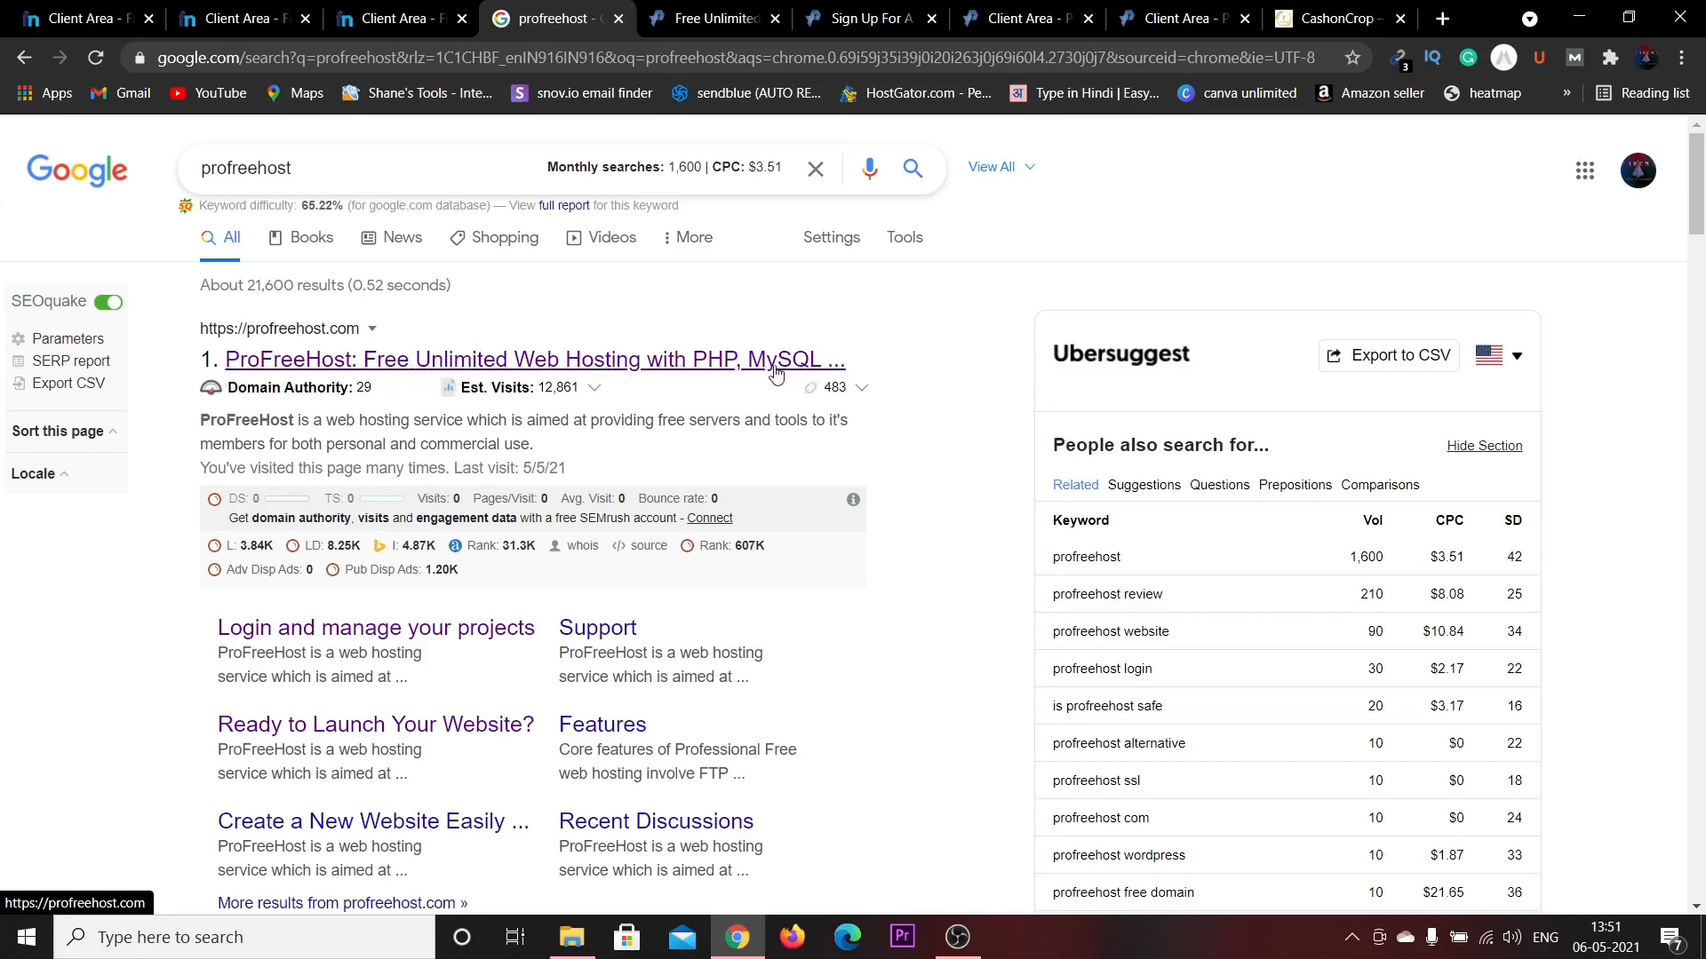
Review the 100% Free, Free Subdomains and No Forced Ads features, then open the Sign Up page.
click(693, 7)
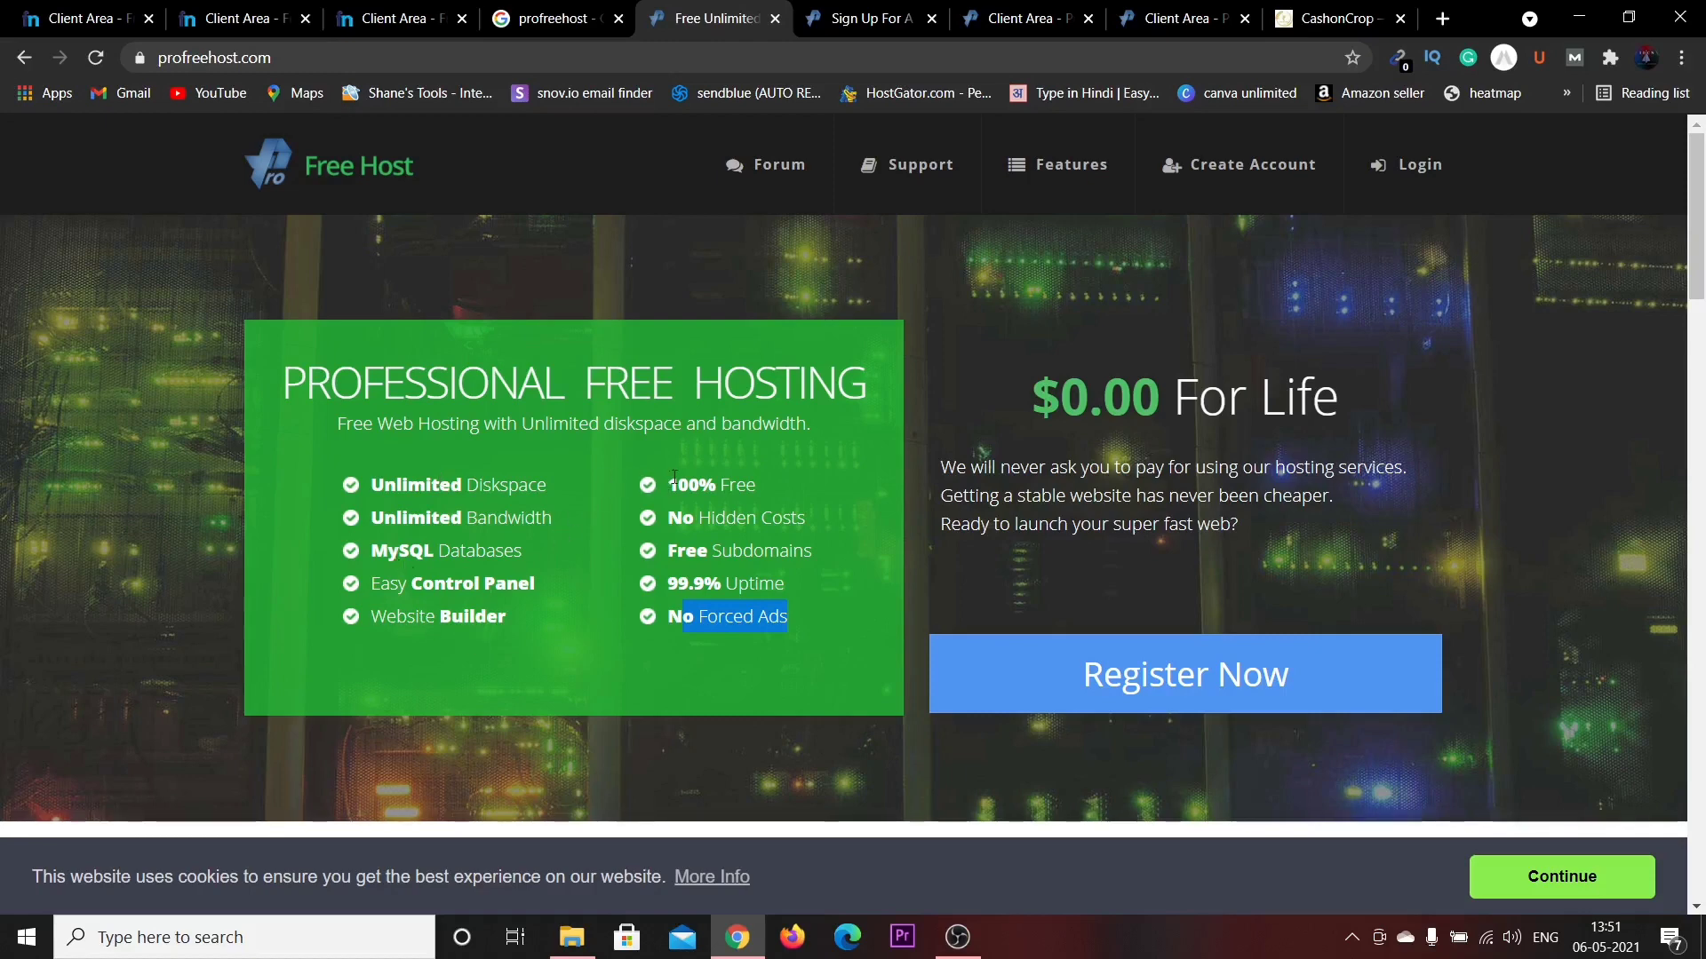
drag(668, 484, 785, 485)
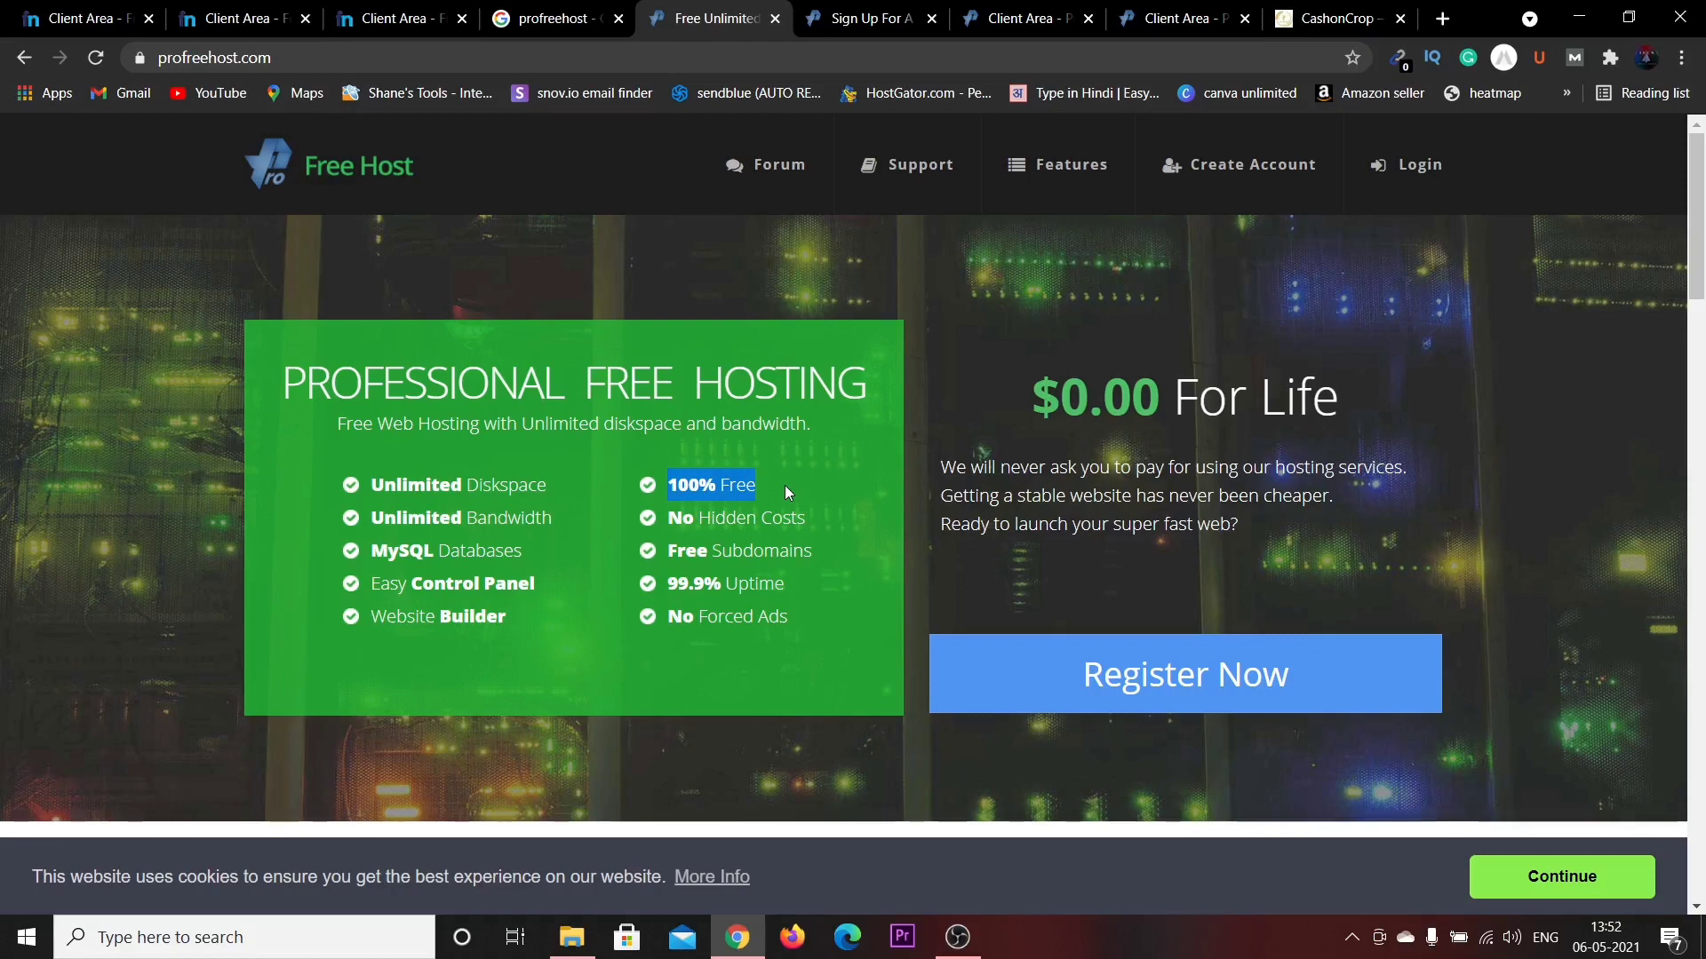
drag(697, 551, 838, 553)
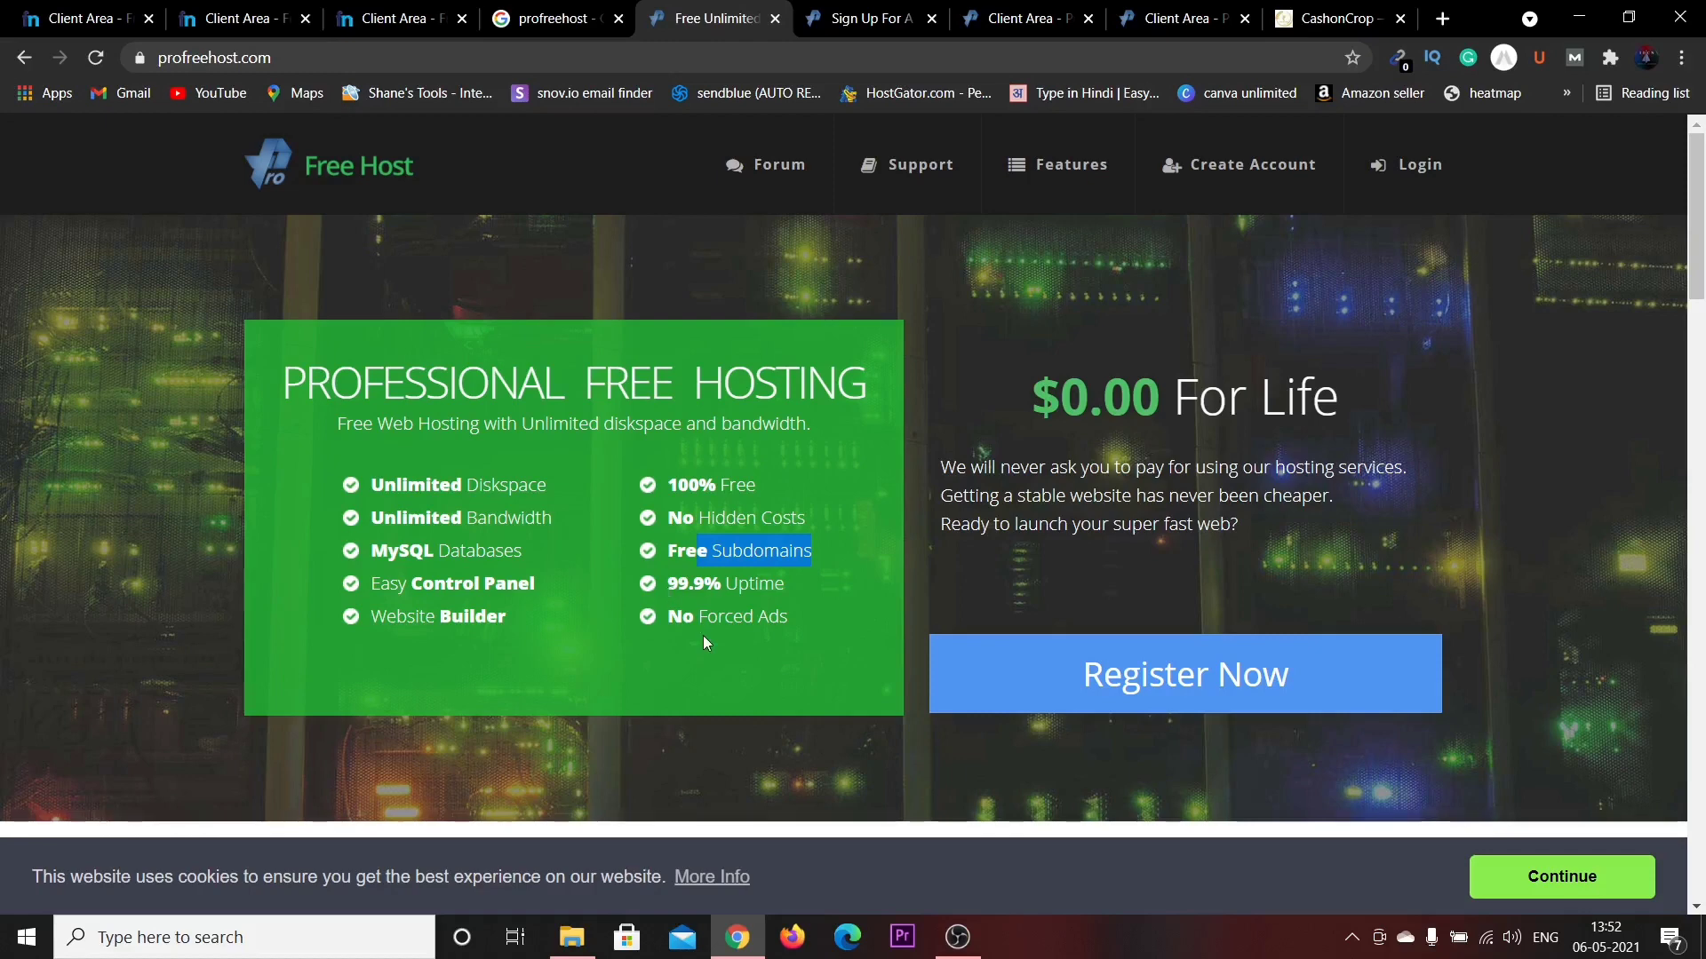
drag(696, 616, 785, 613)
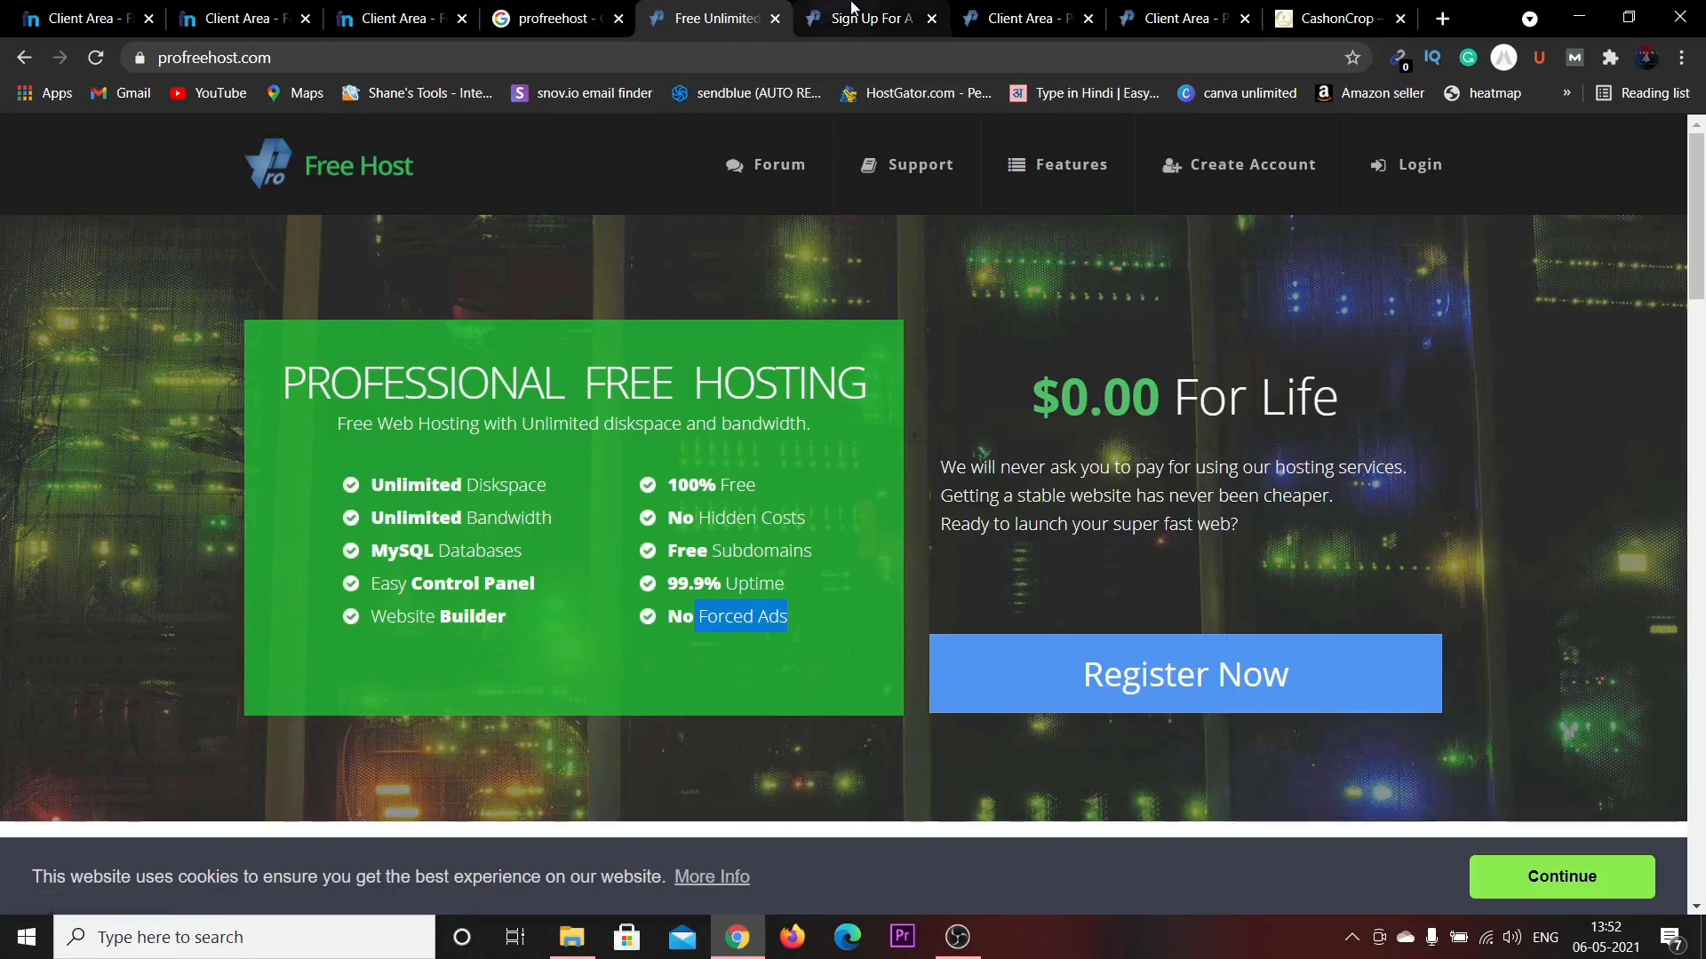
click(852, 18)
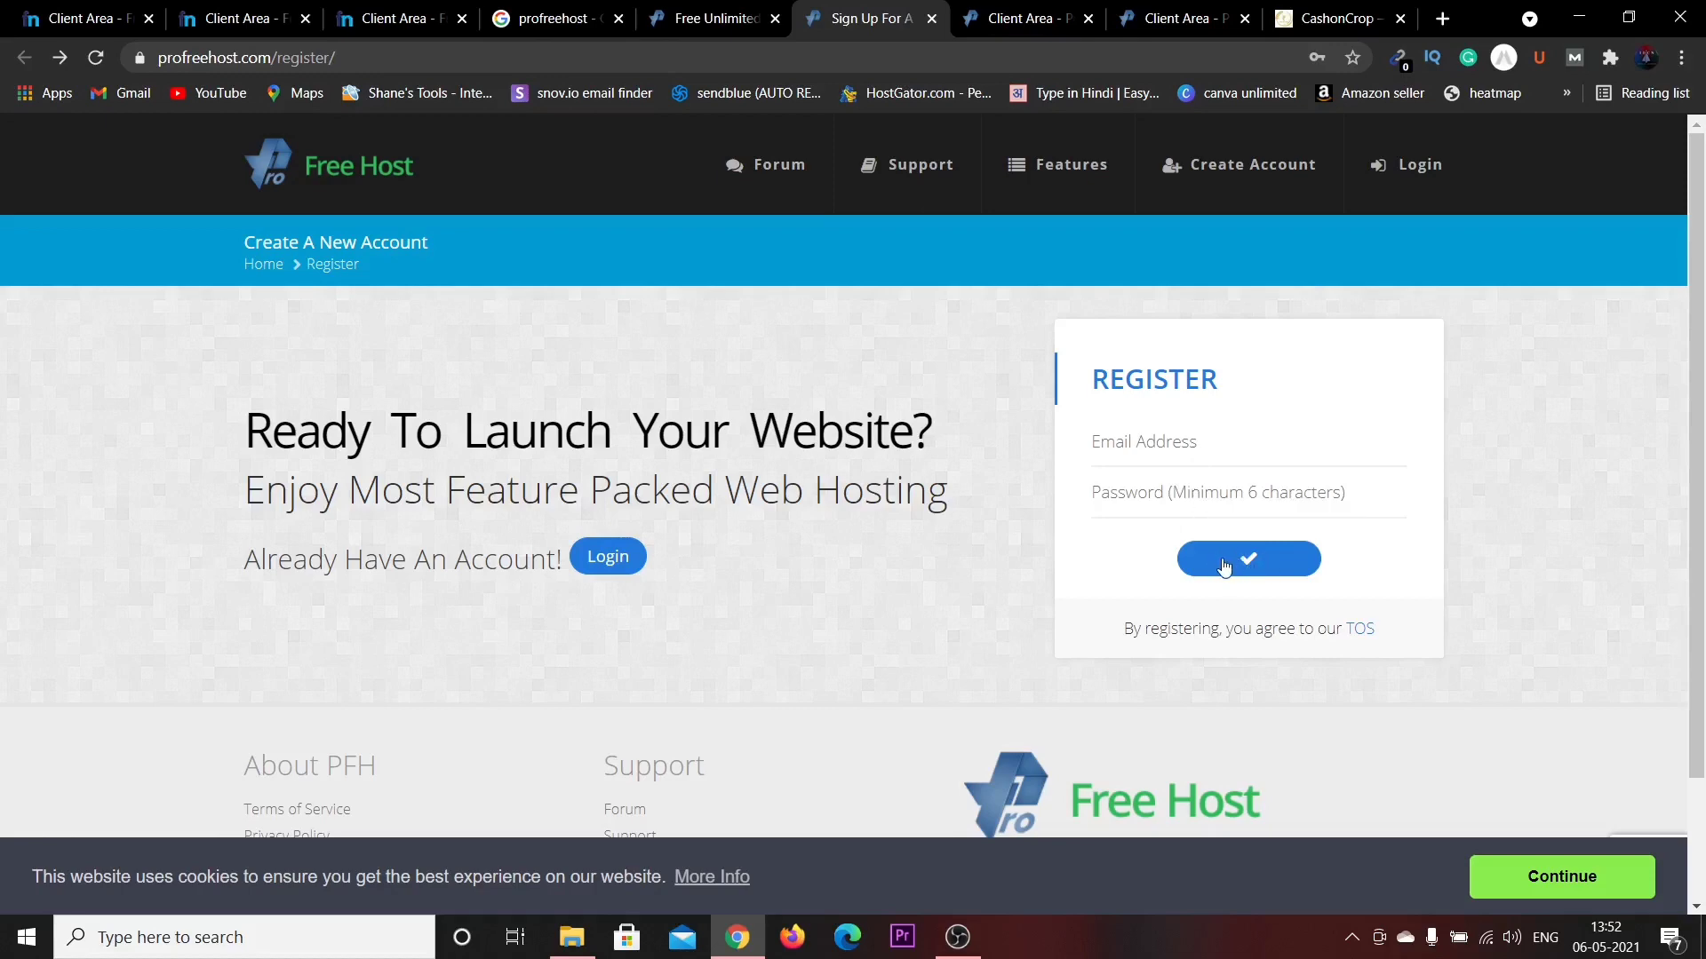
Look over the client area accounts page, then bring up the Create New Website form.
click(1012, 18)
scroll(941, 345, up, 3)
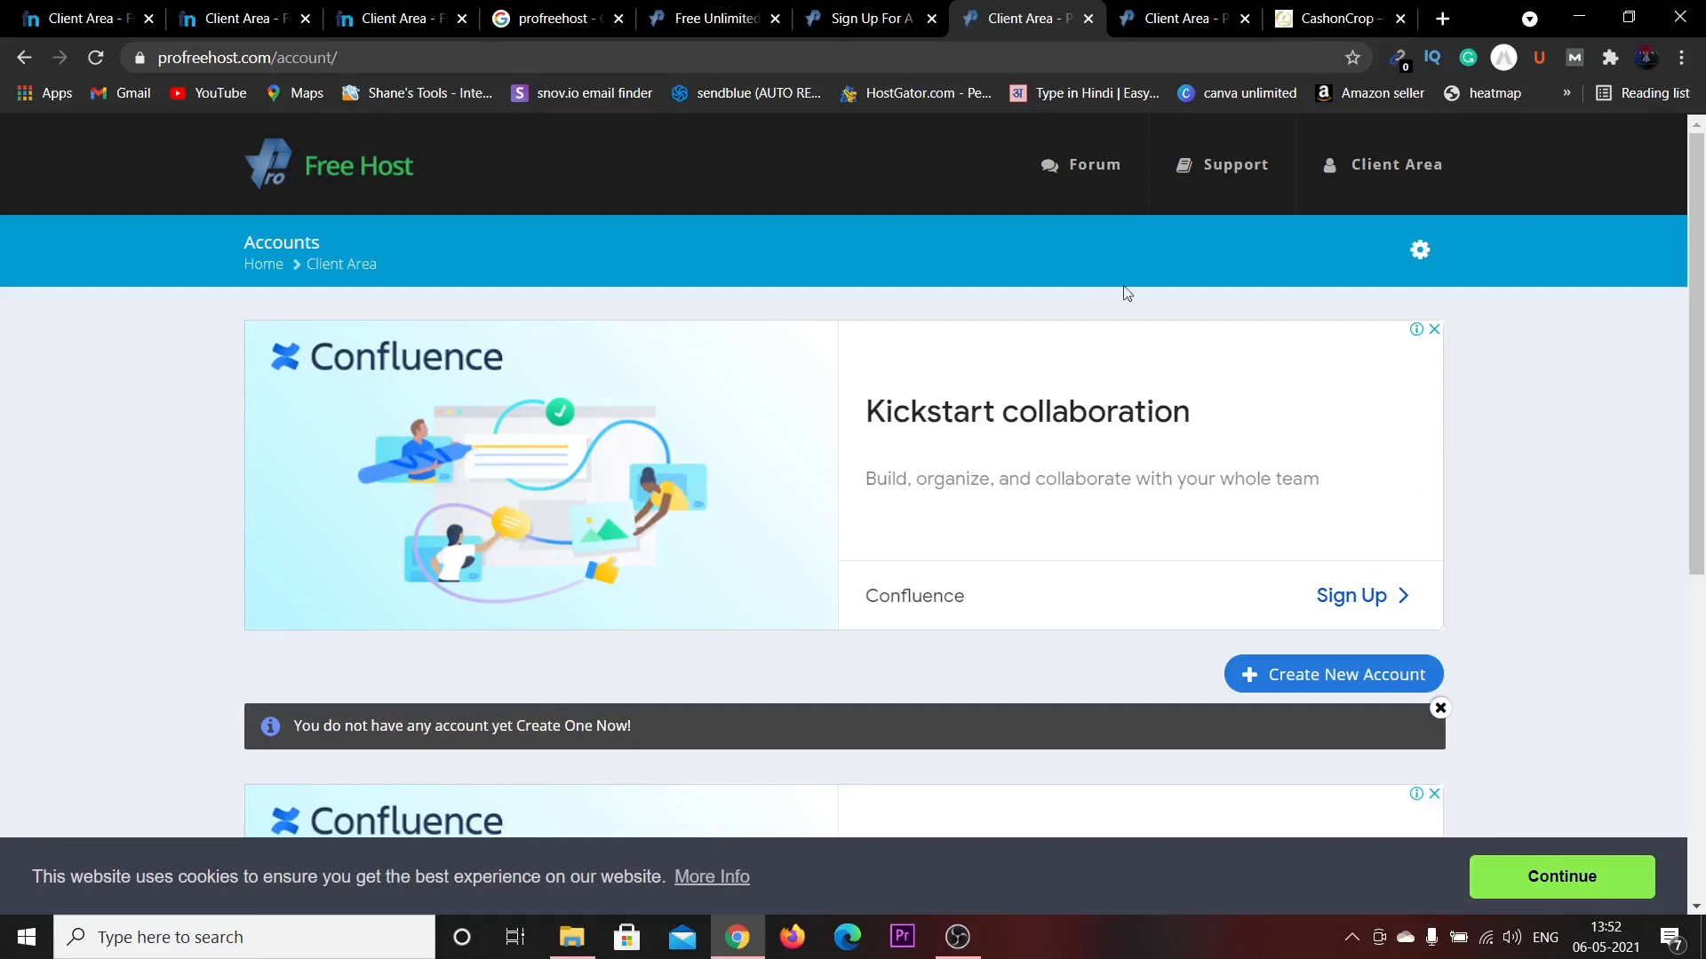
scroll(1341, 489, down, 2)
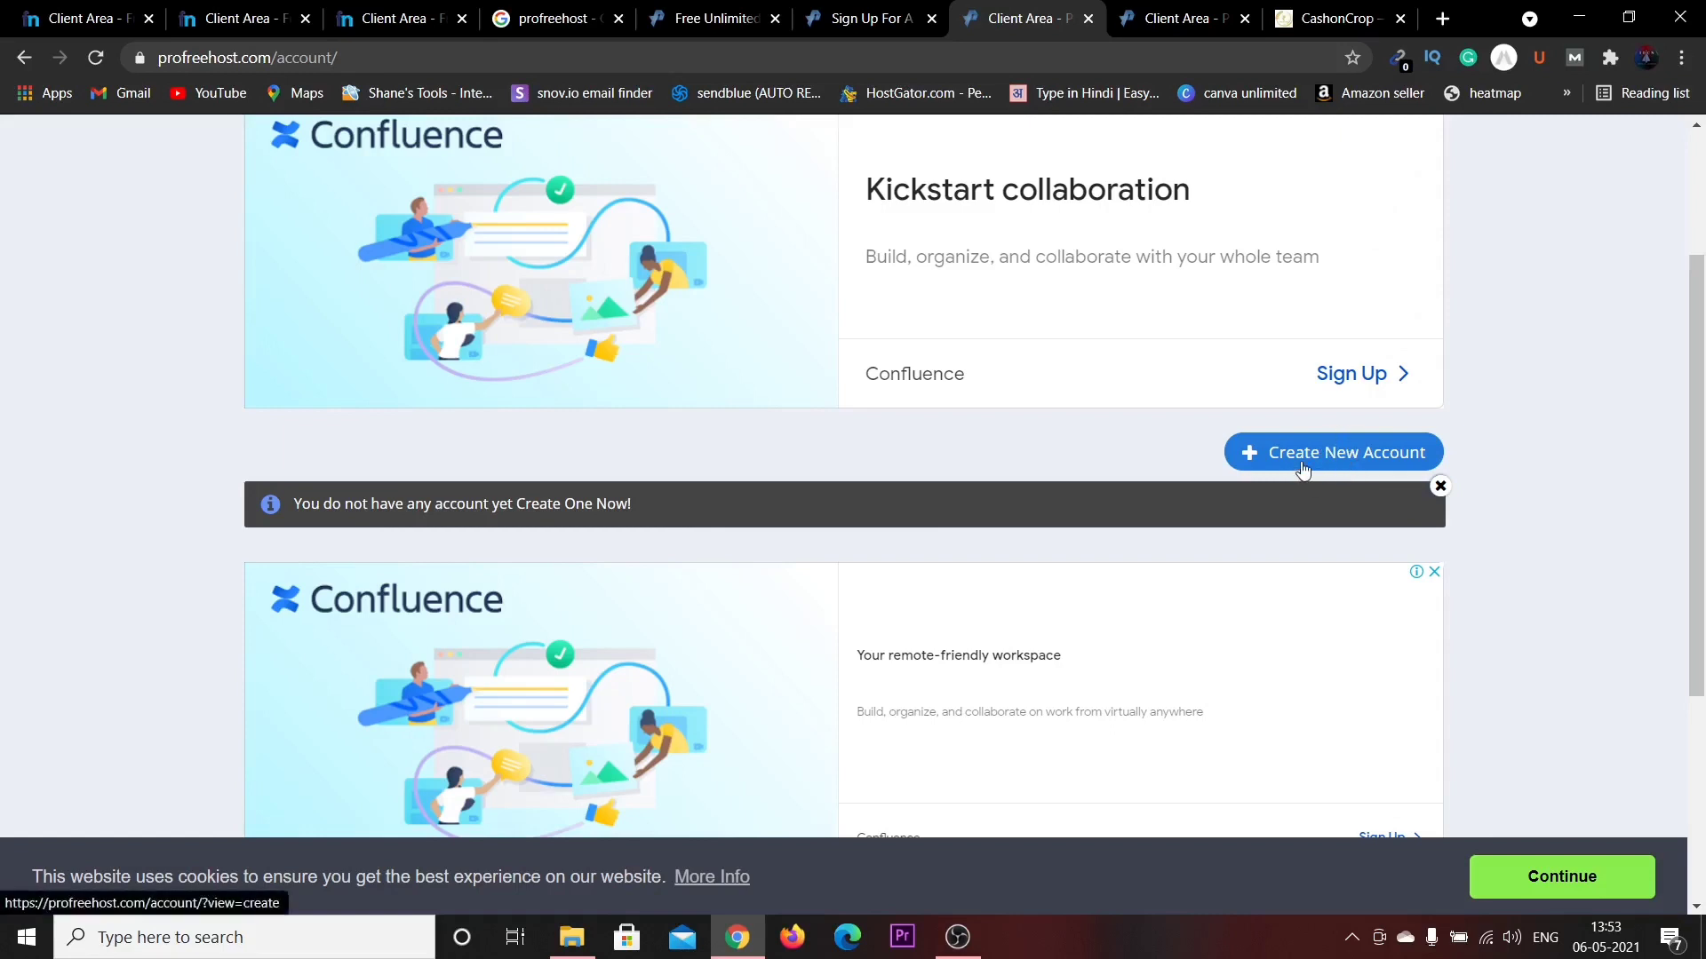
click(1182, 16)
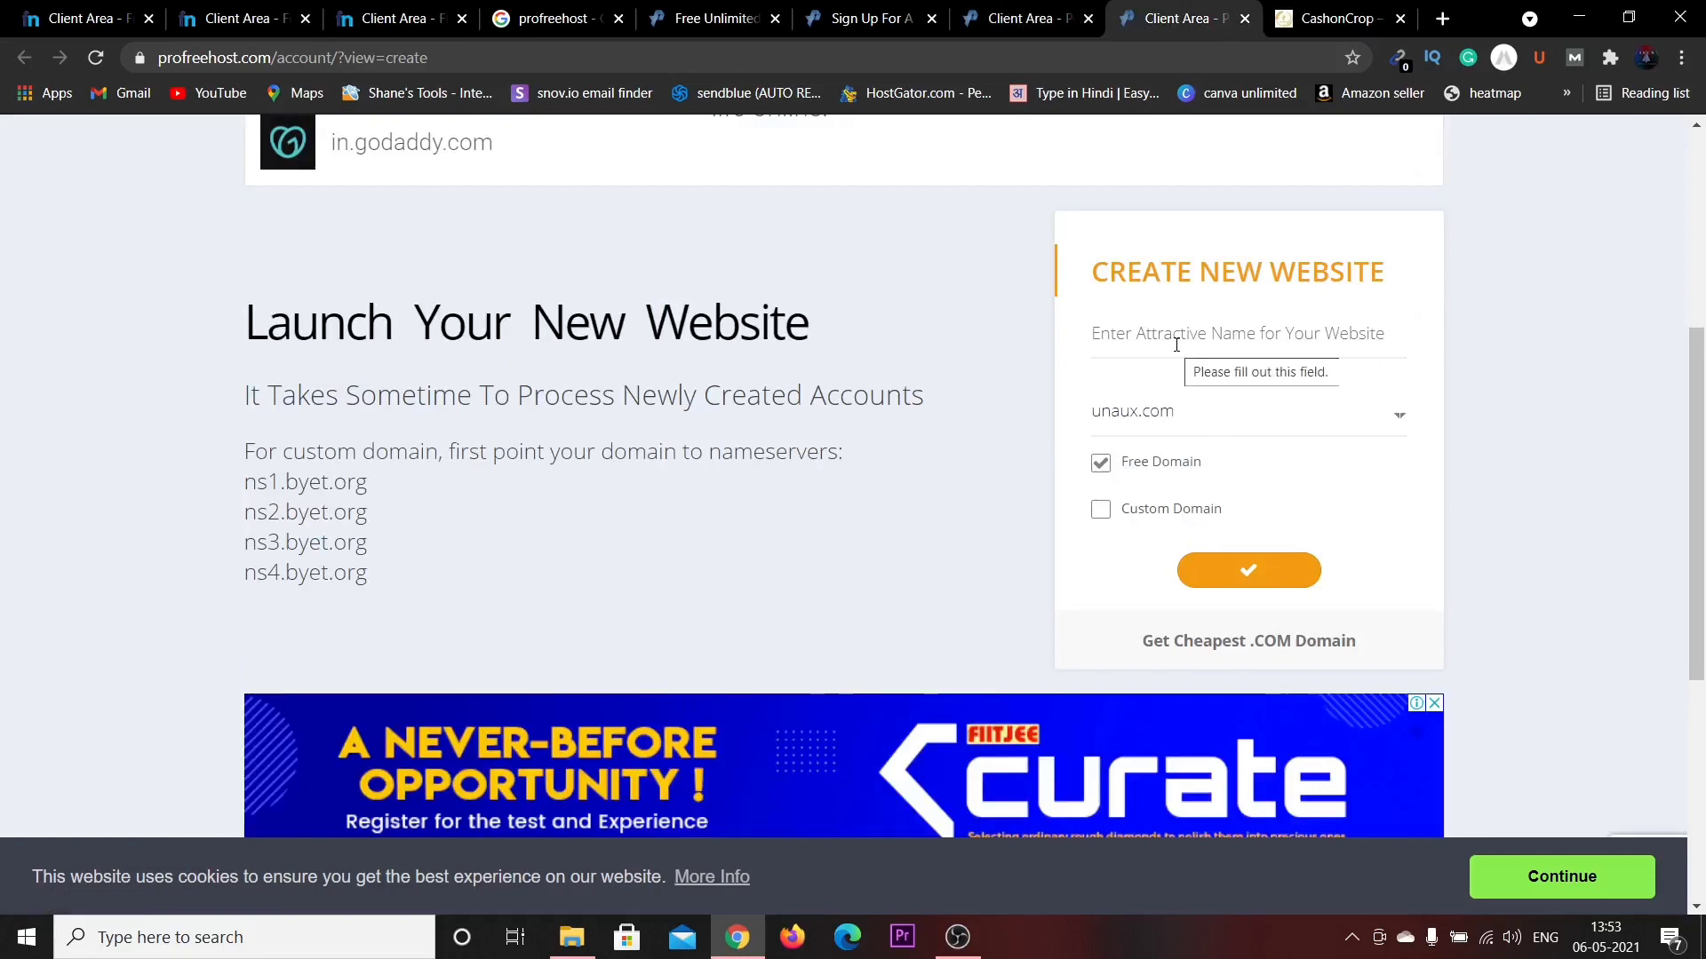
Enter 'skillshop' as the website name and confirm skillshop.unaux.com is available.
click(1176, 345)
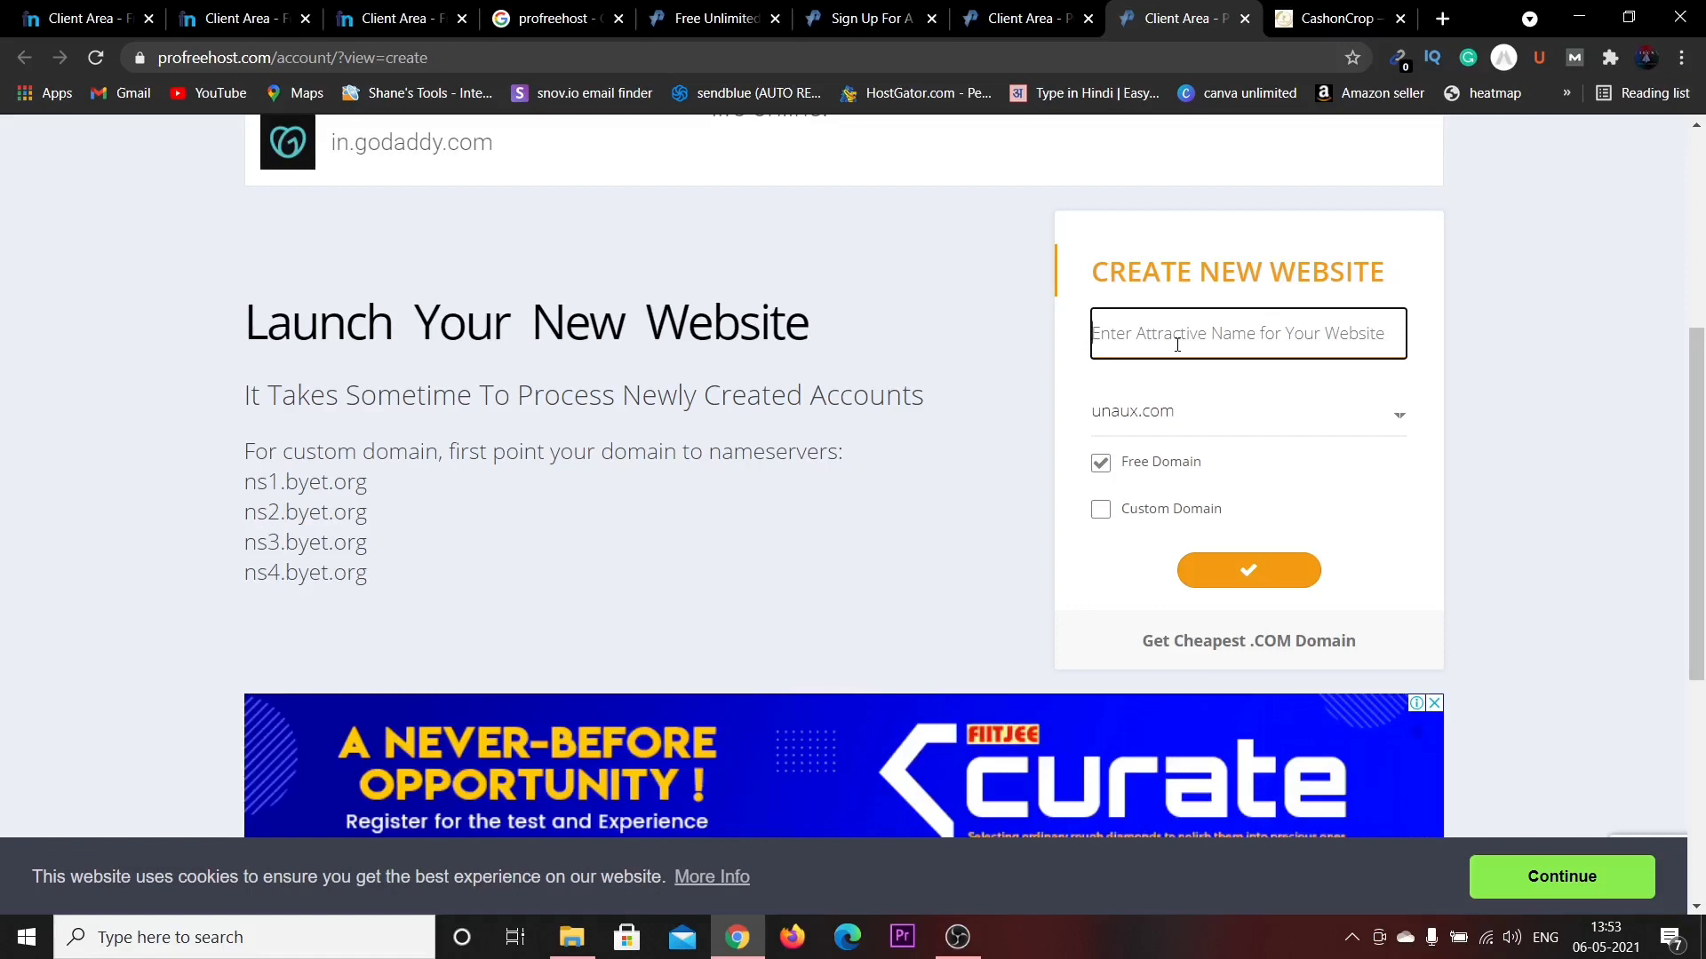
text(skil)
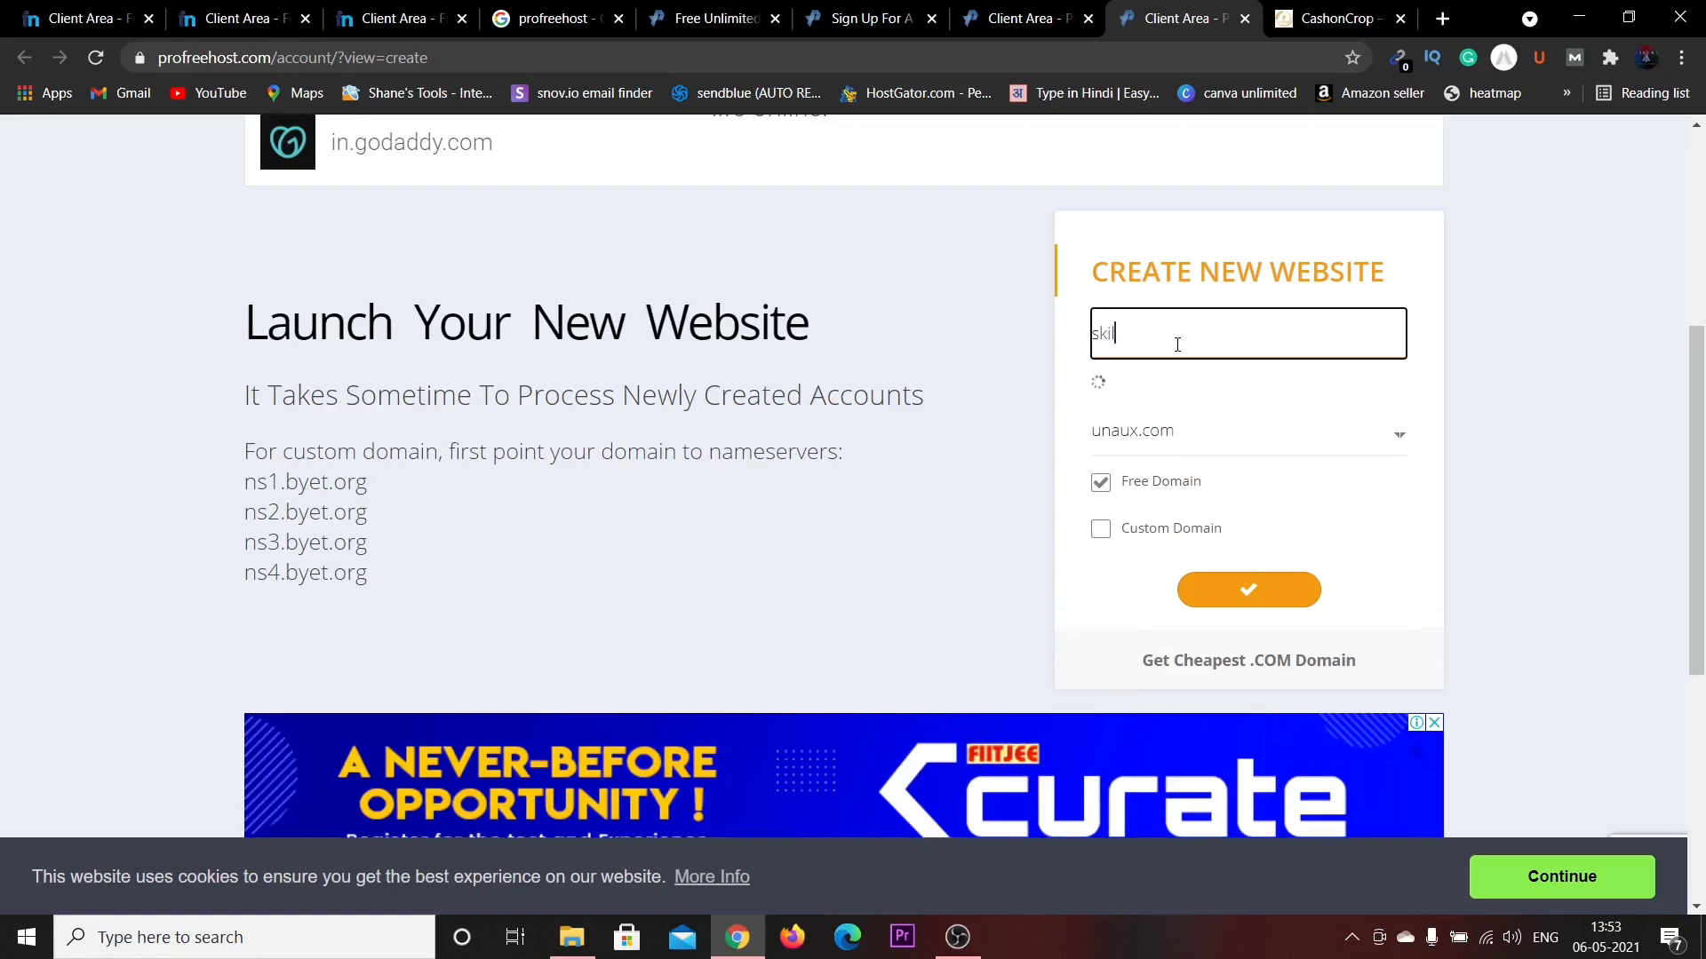
text(lshop)
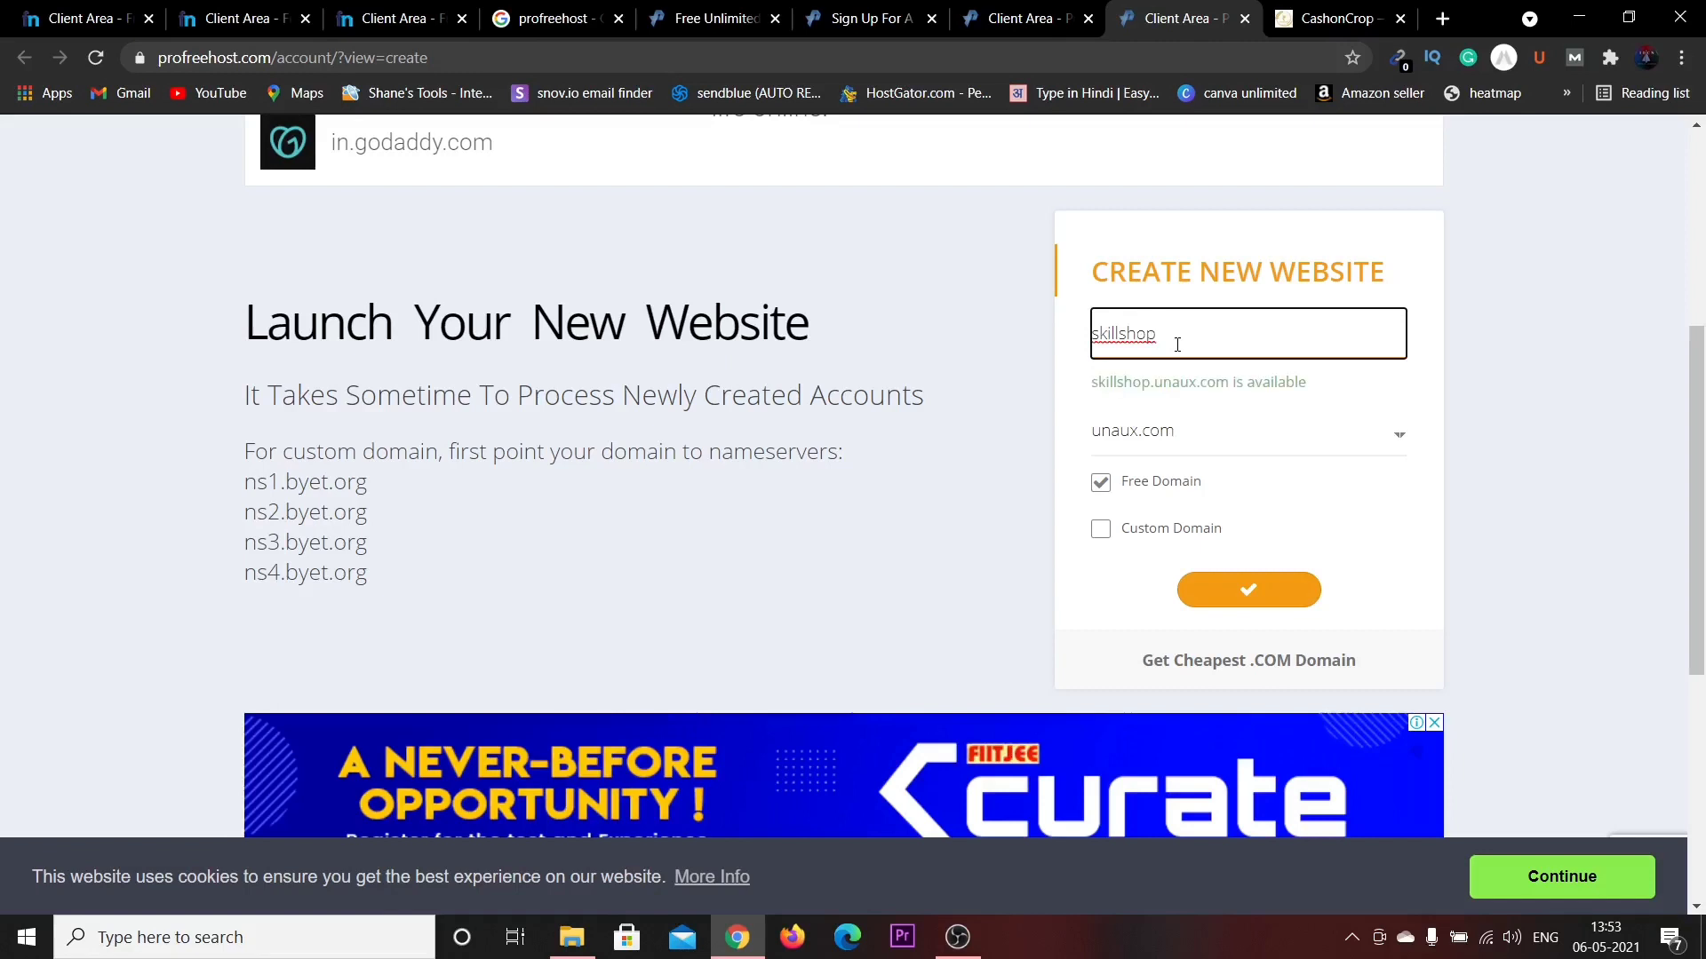
click(1092, 389)
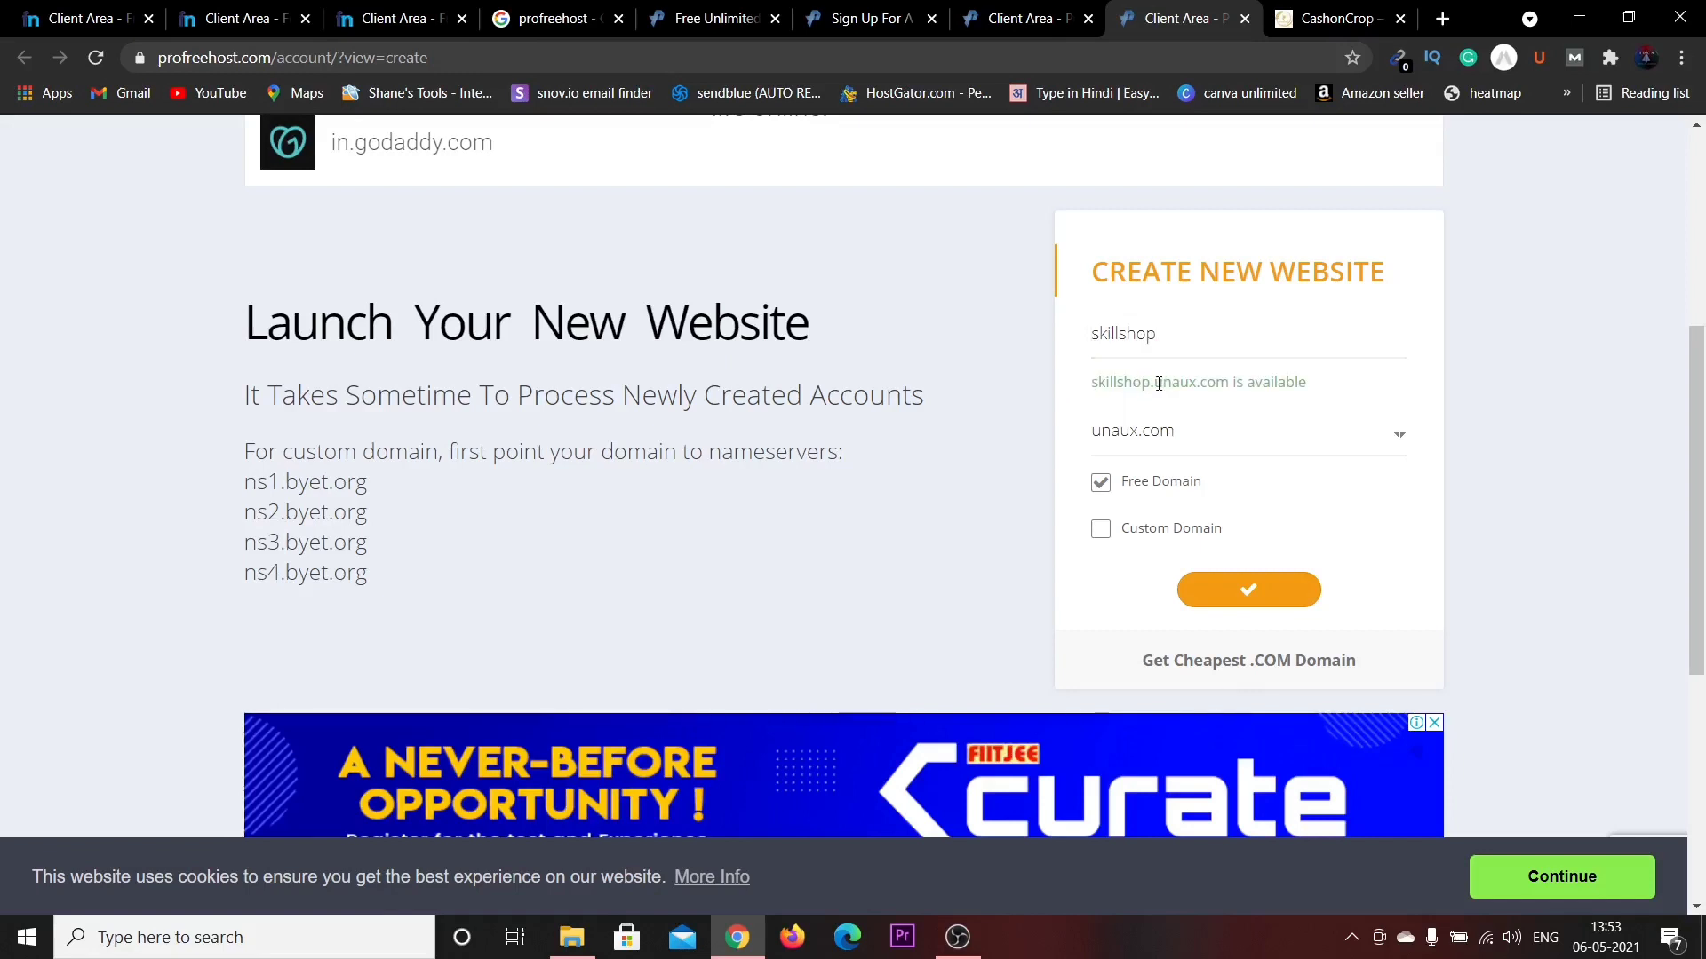
drag(1151, 383, 1235, 388)
click(1234, 387)
Keep unaux.com as the domain and submit the new website request.
click(1224, 444)
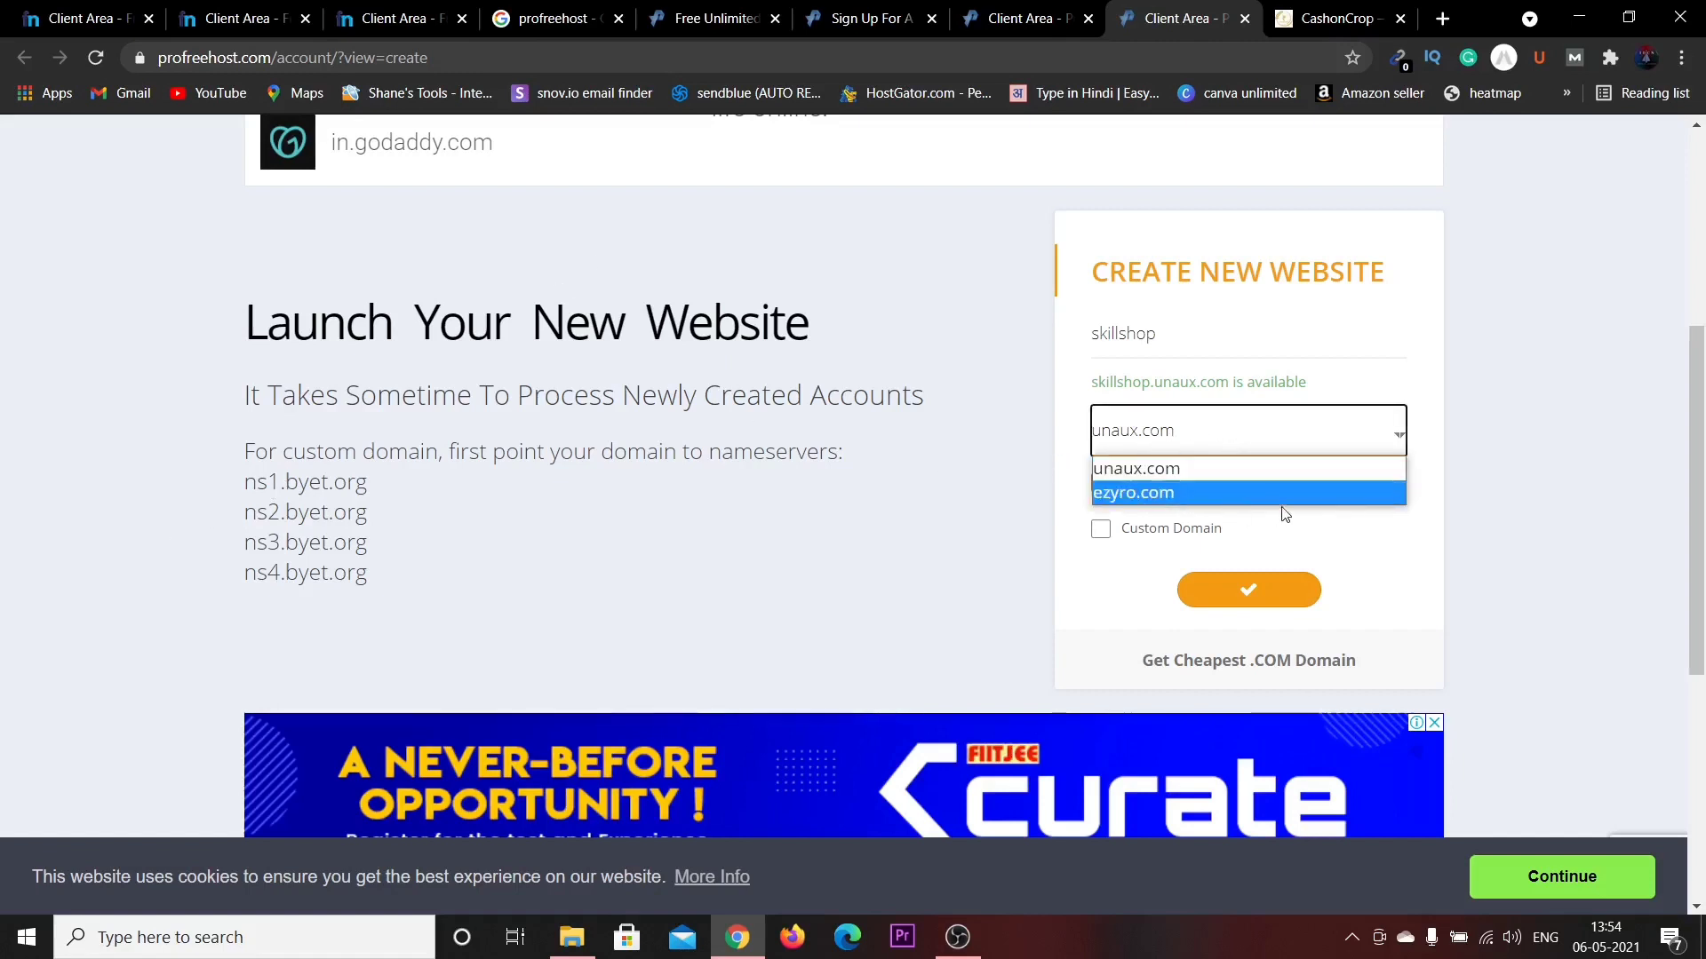
click(1449, 565)
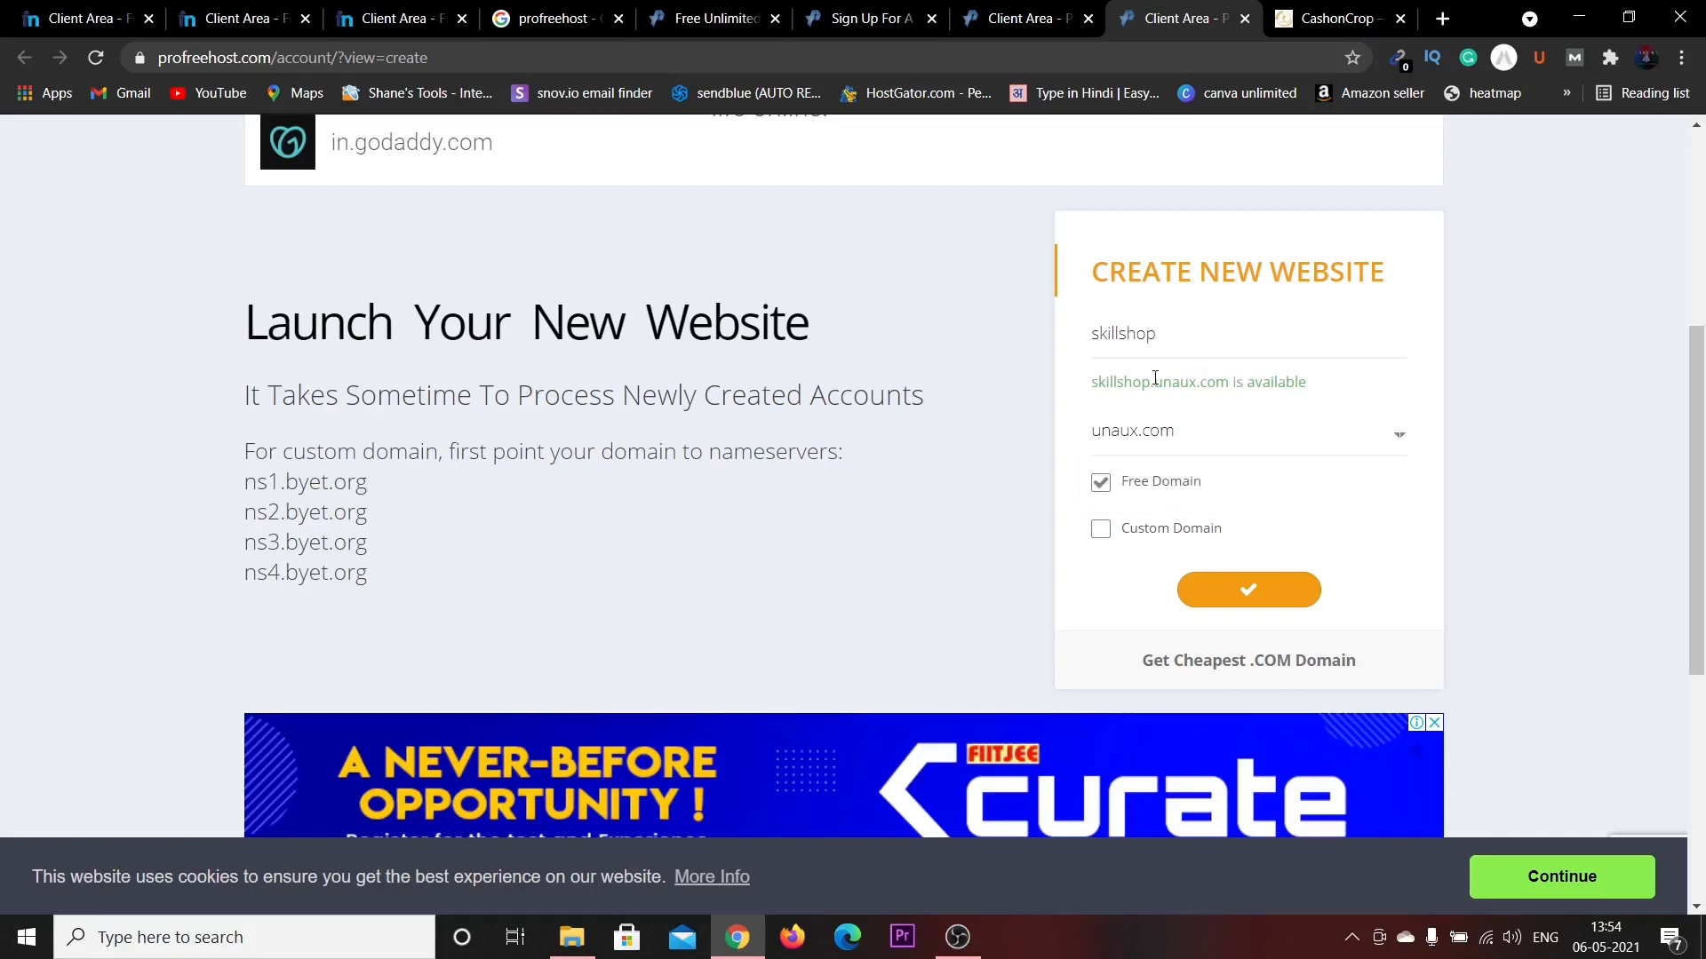
click(1253, 593)
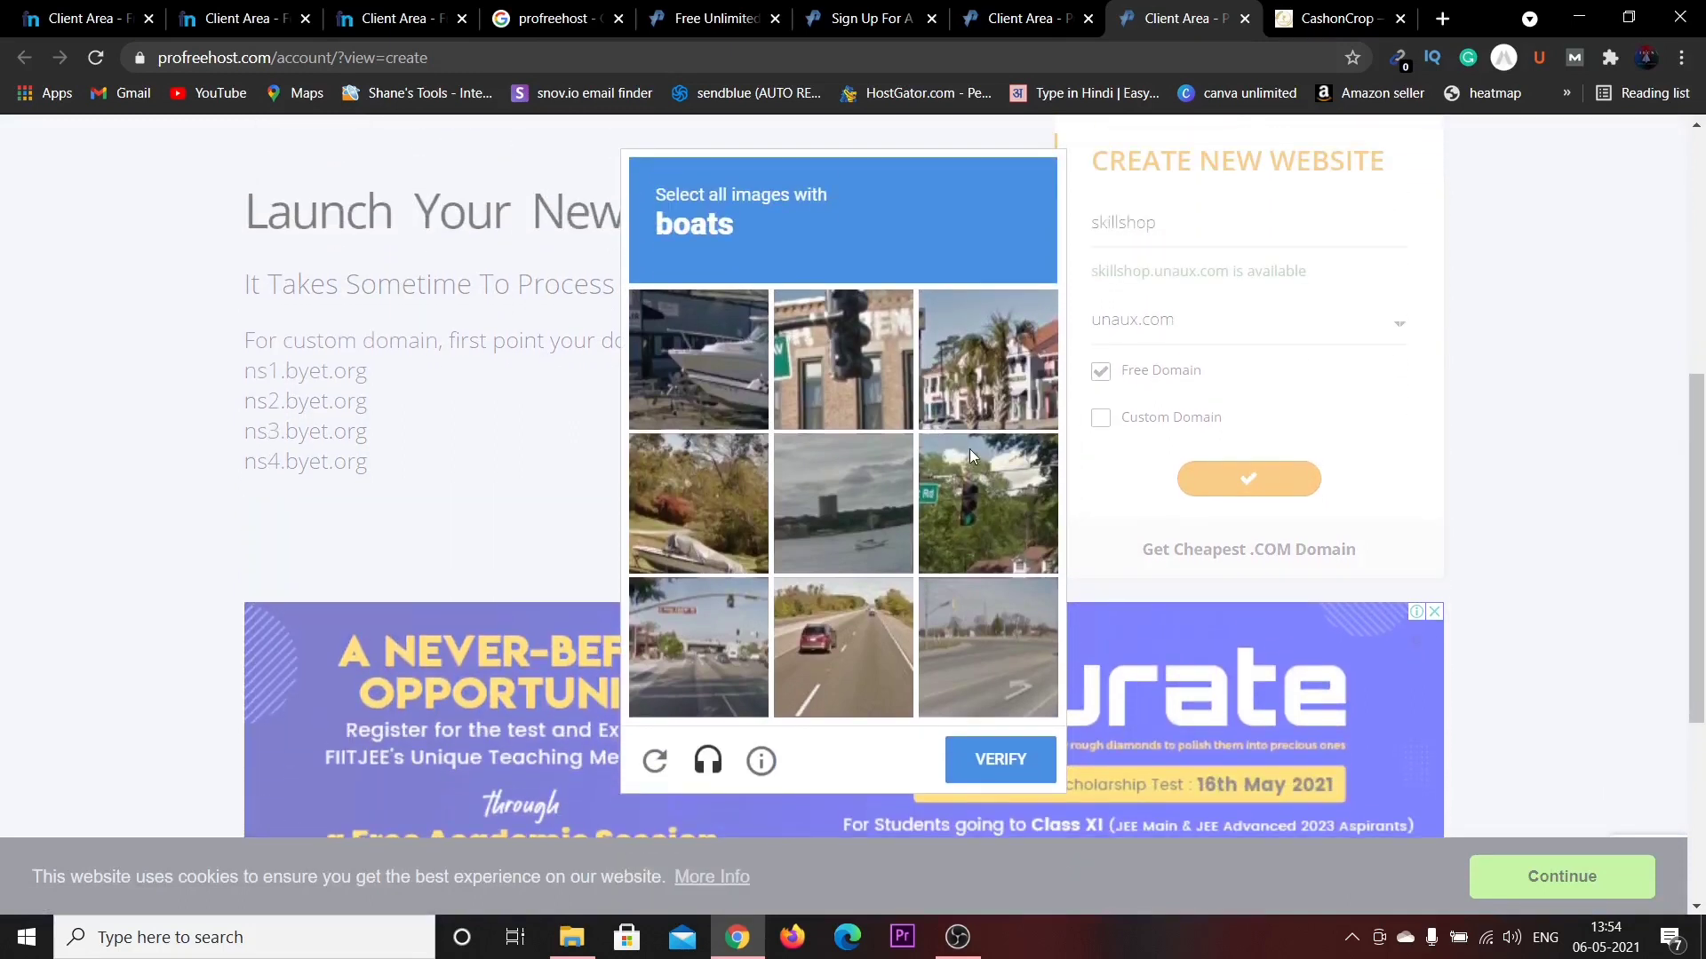
Select the three boat images in the reCAPTCHA and verify.
click(729, 360)
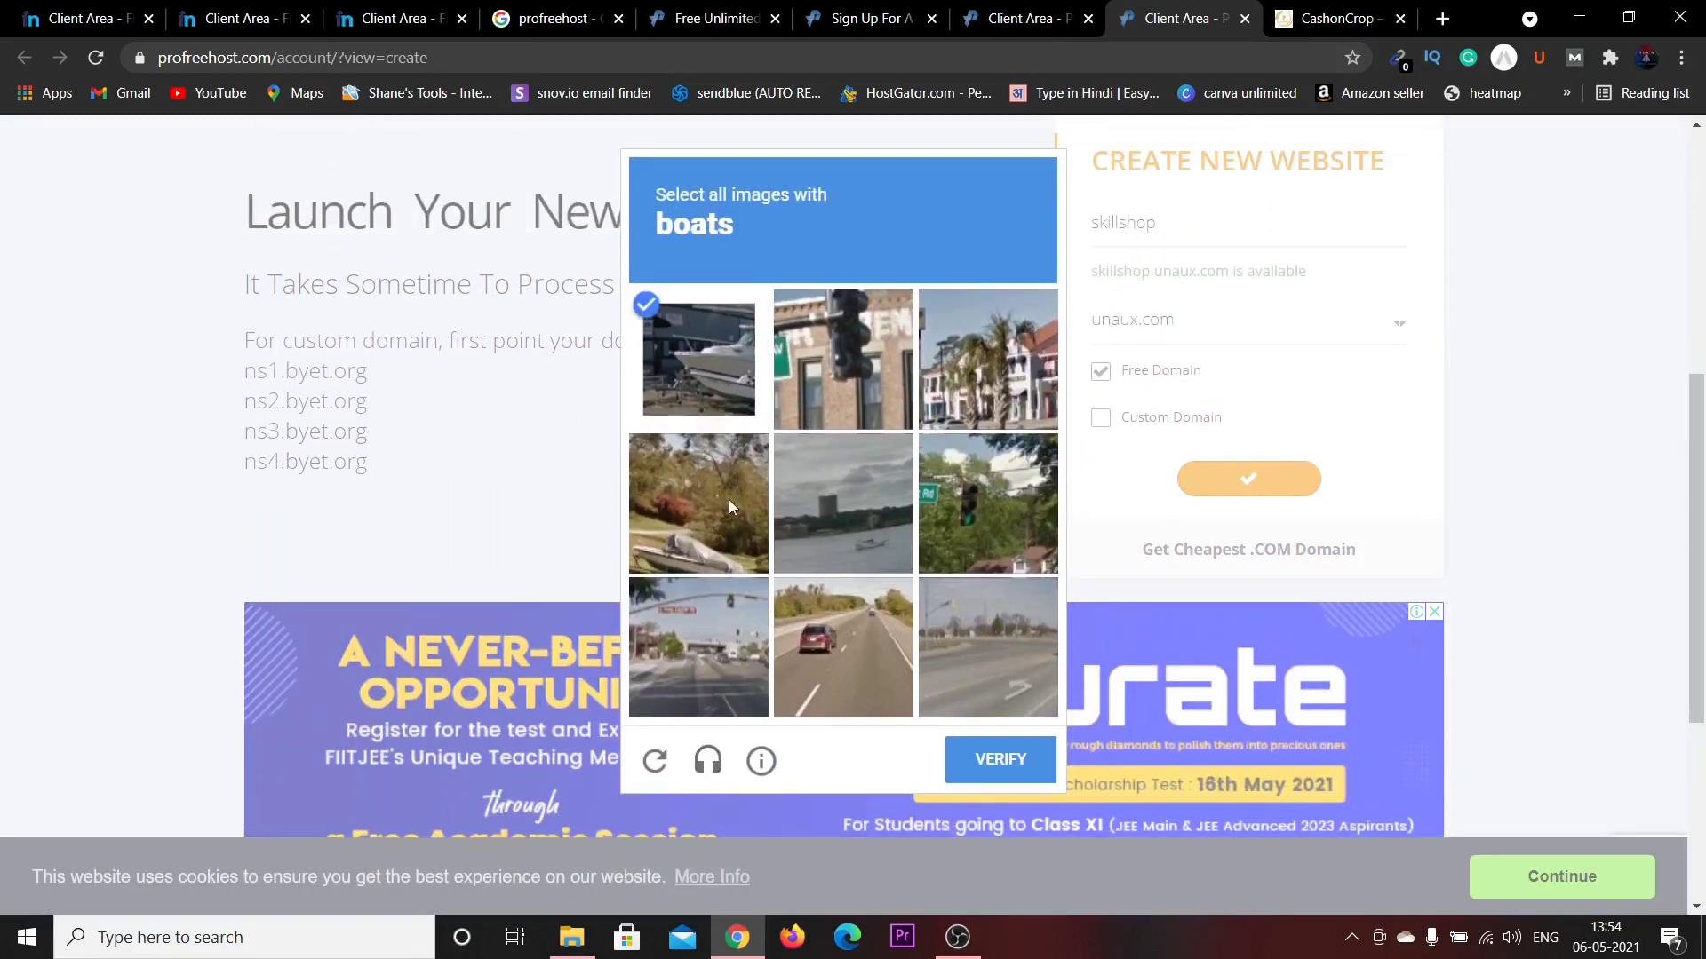
click(725, 524)
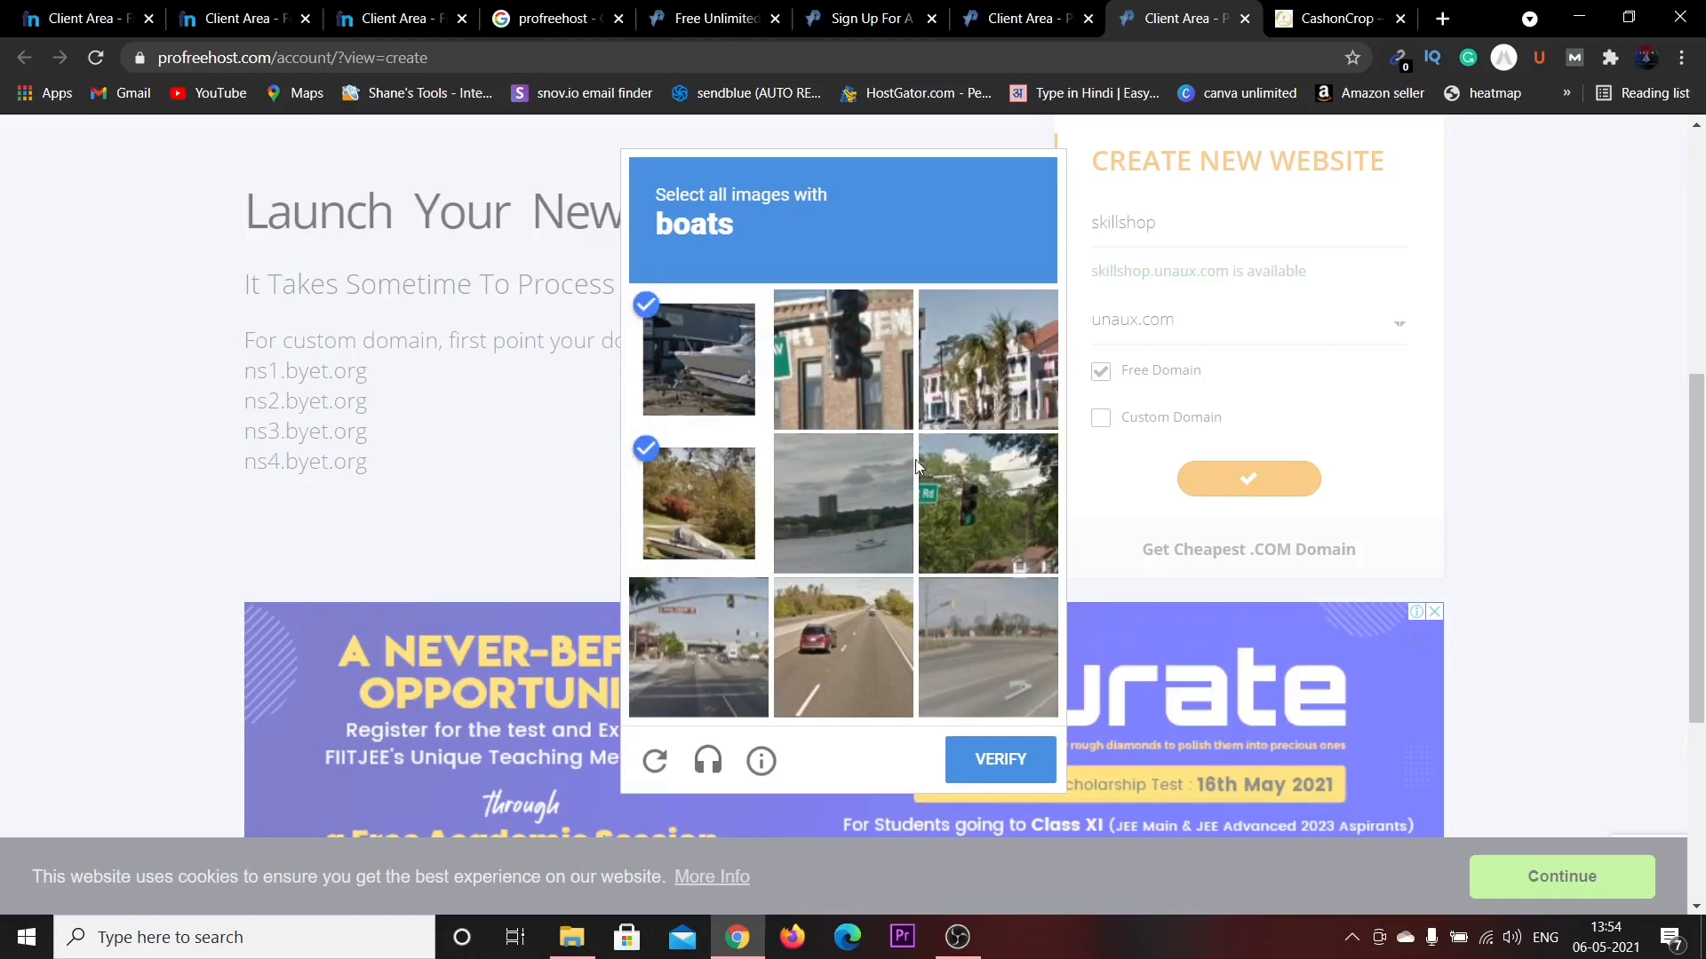
click(884, 531)
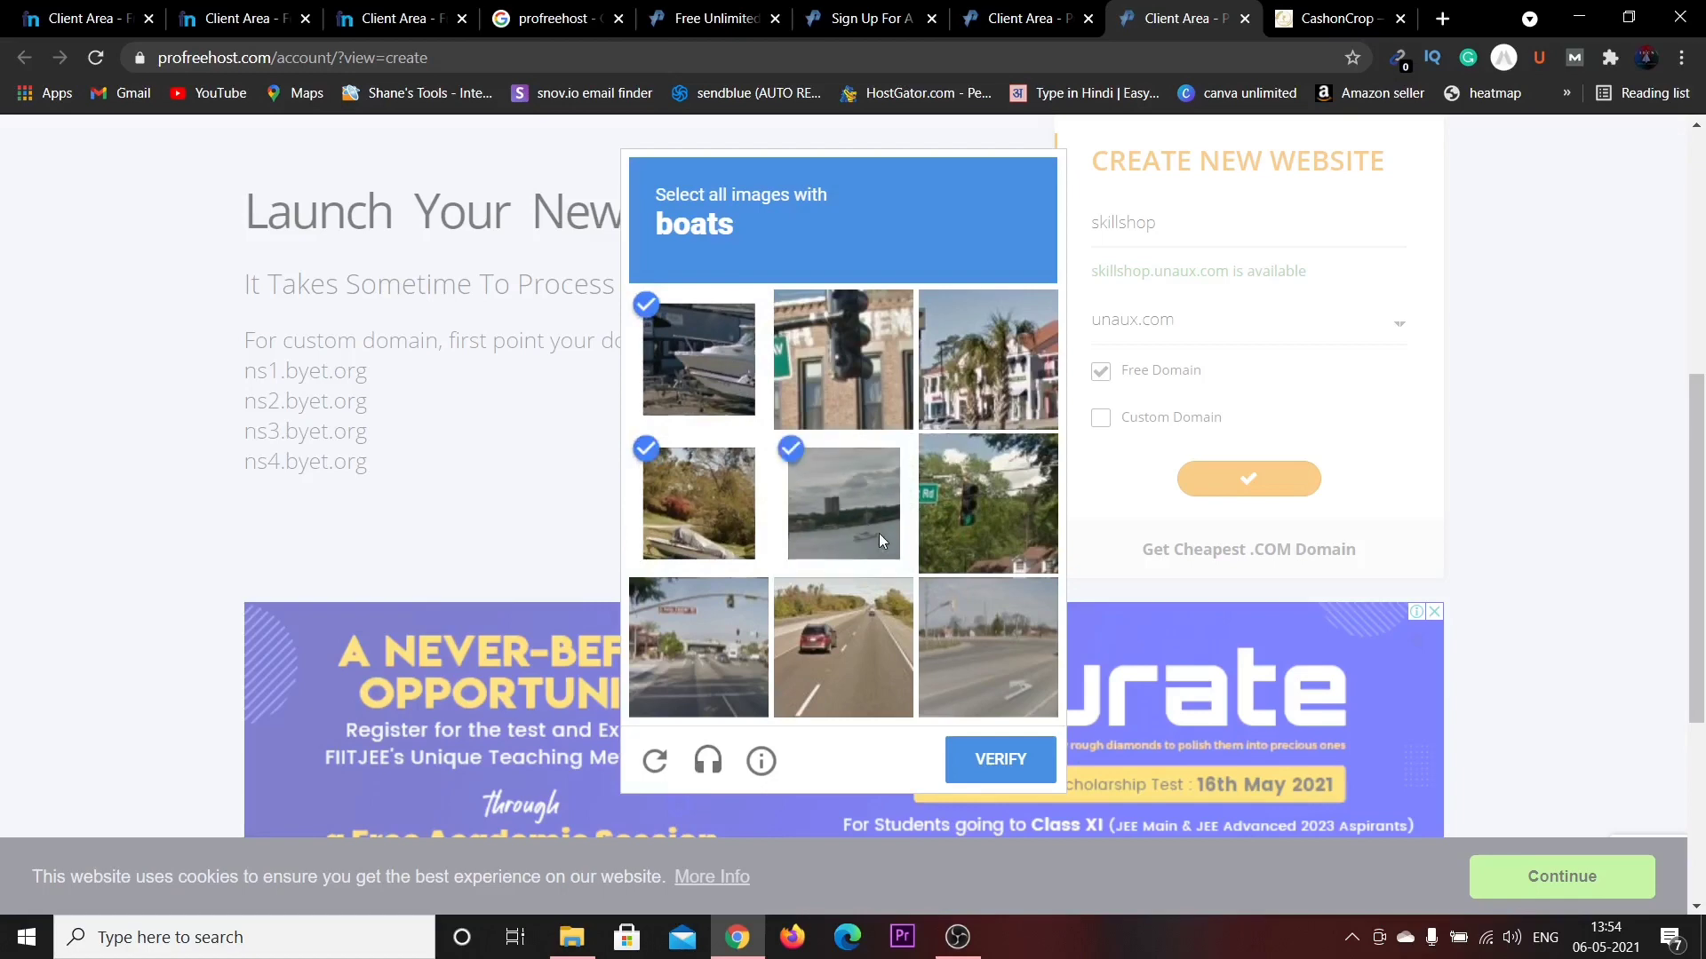
click(991, 769)
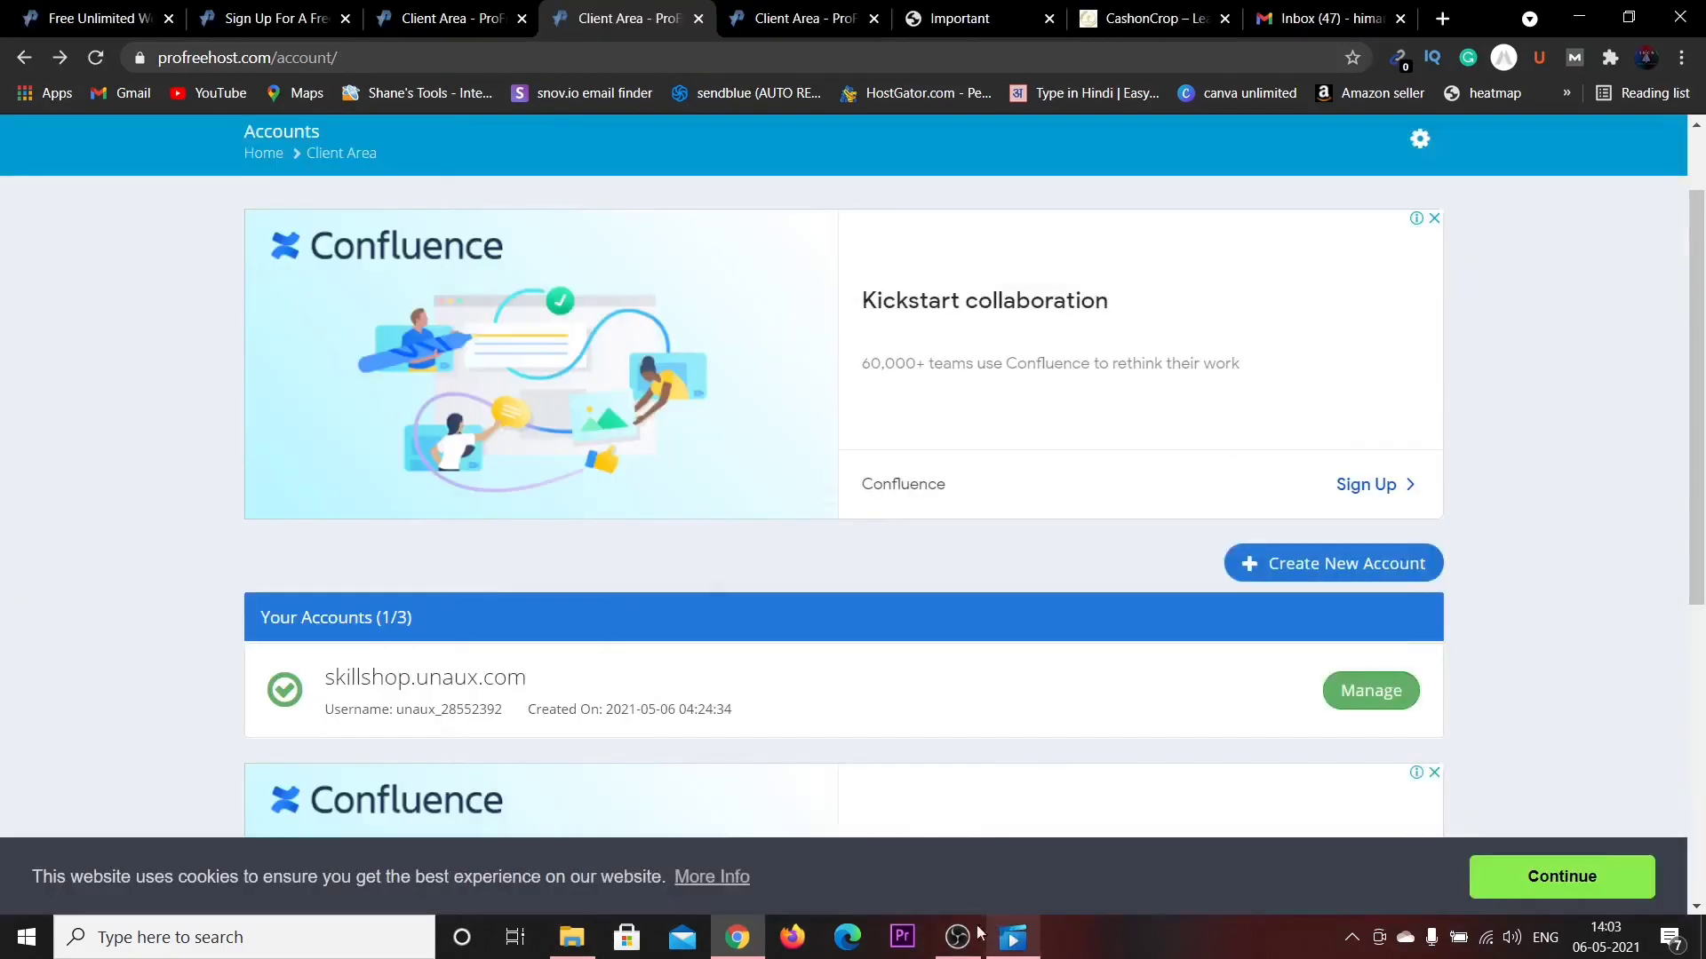
Open skillshop.unaux.com's Control Panel from its management page and approve service emails.
scroll(1079, 457, down, 3)
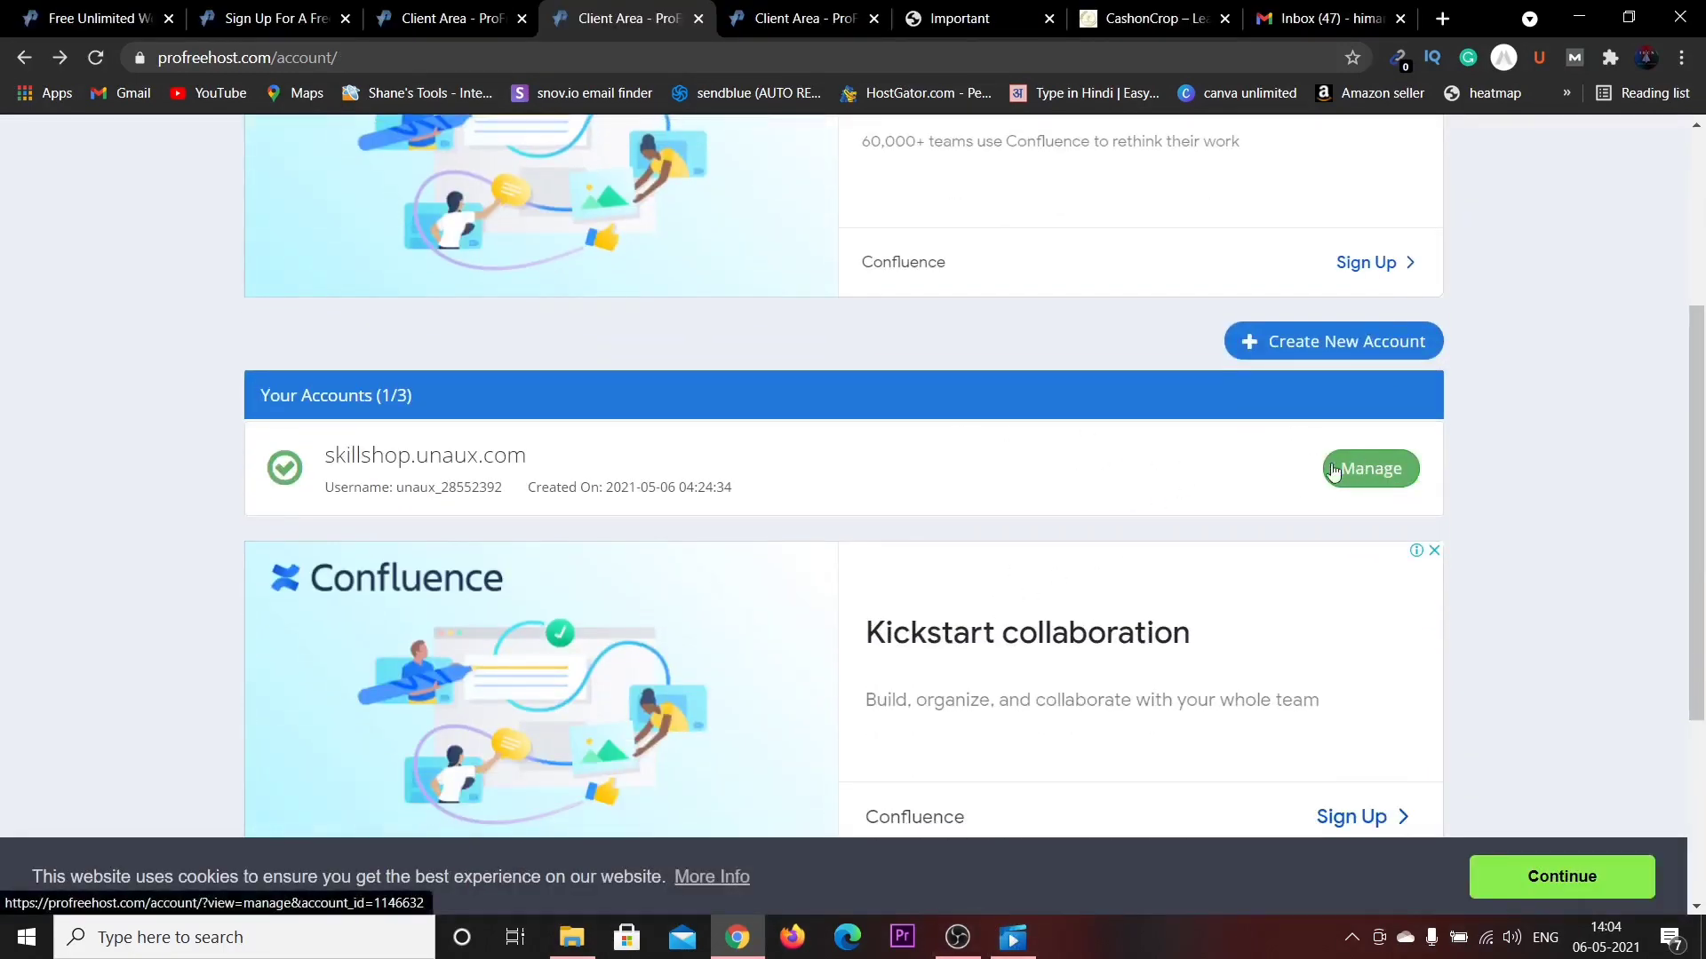
click(844, 11)
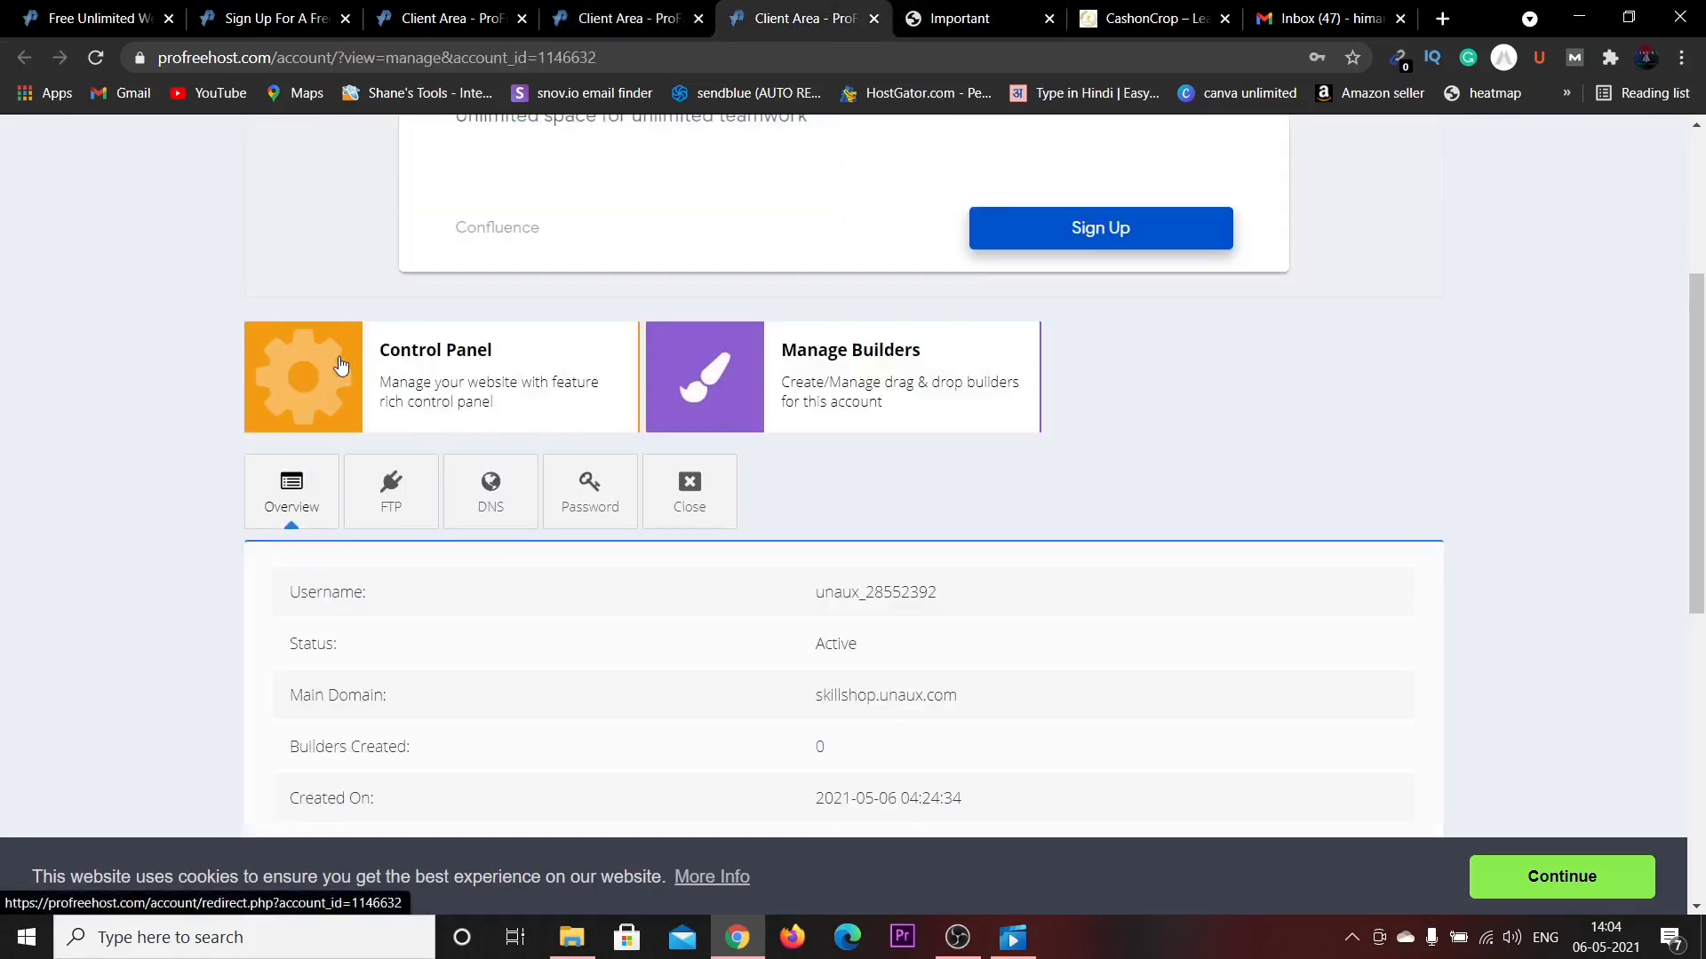
click(413, 323)
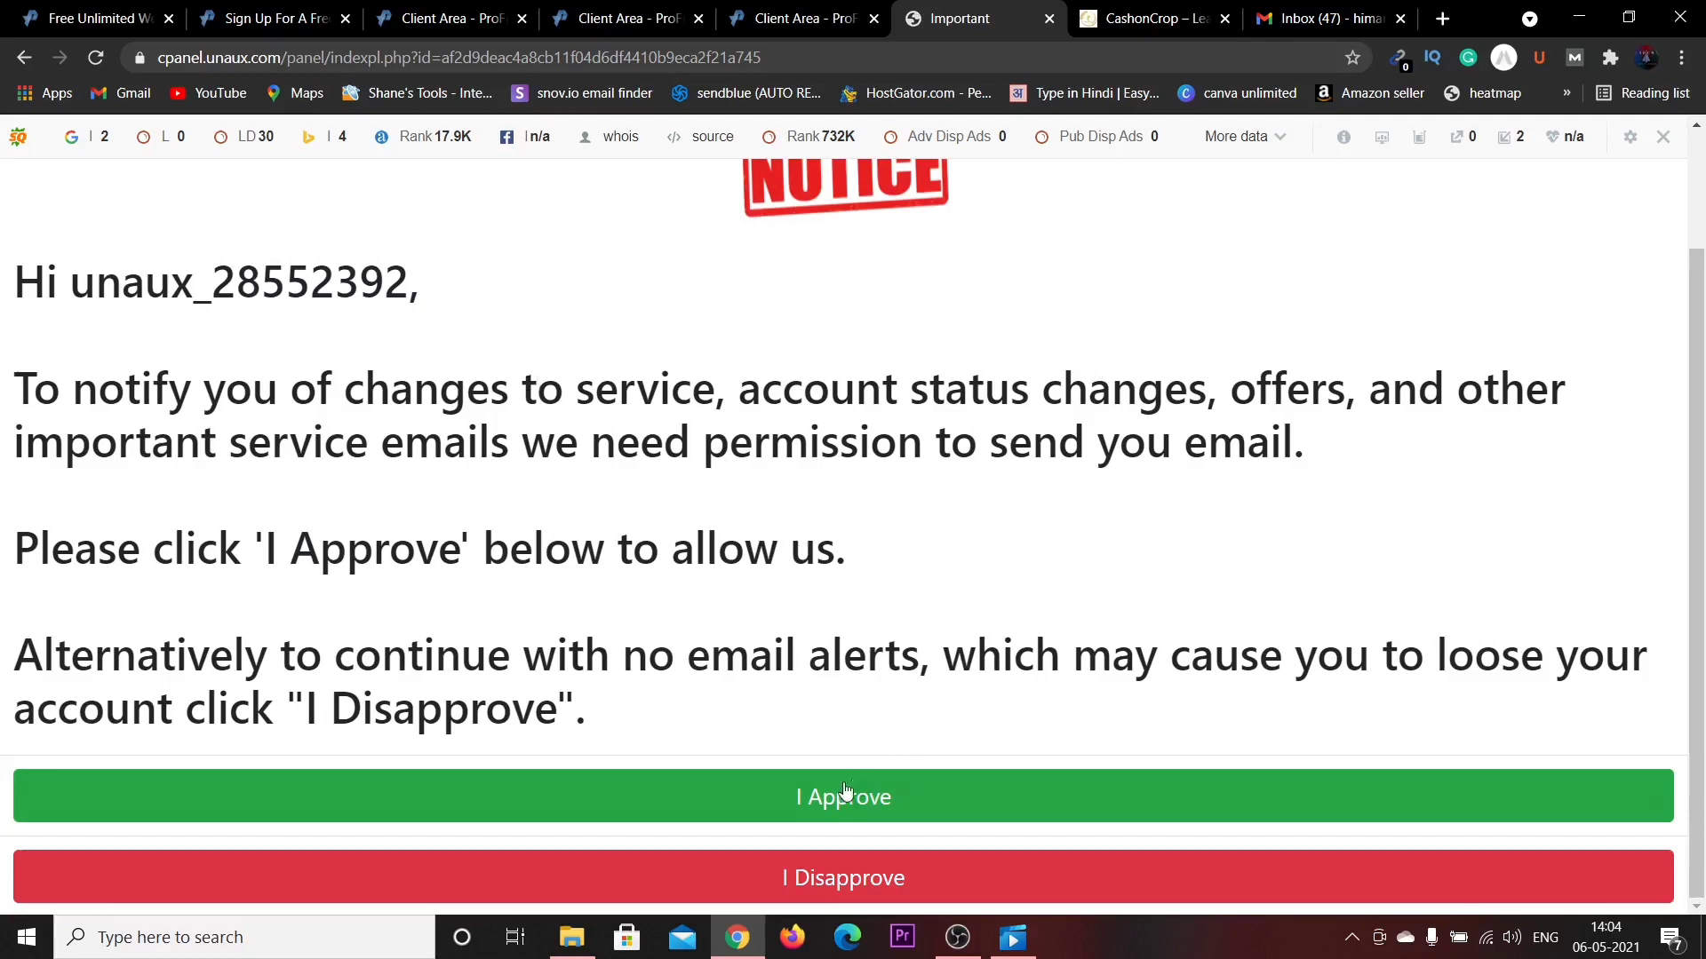
click(823, 800)
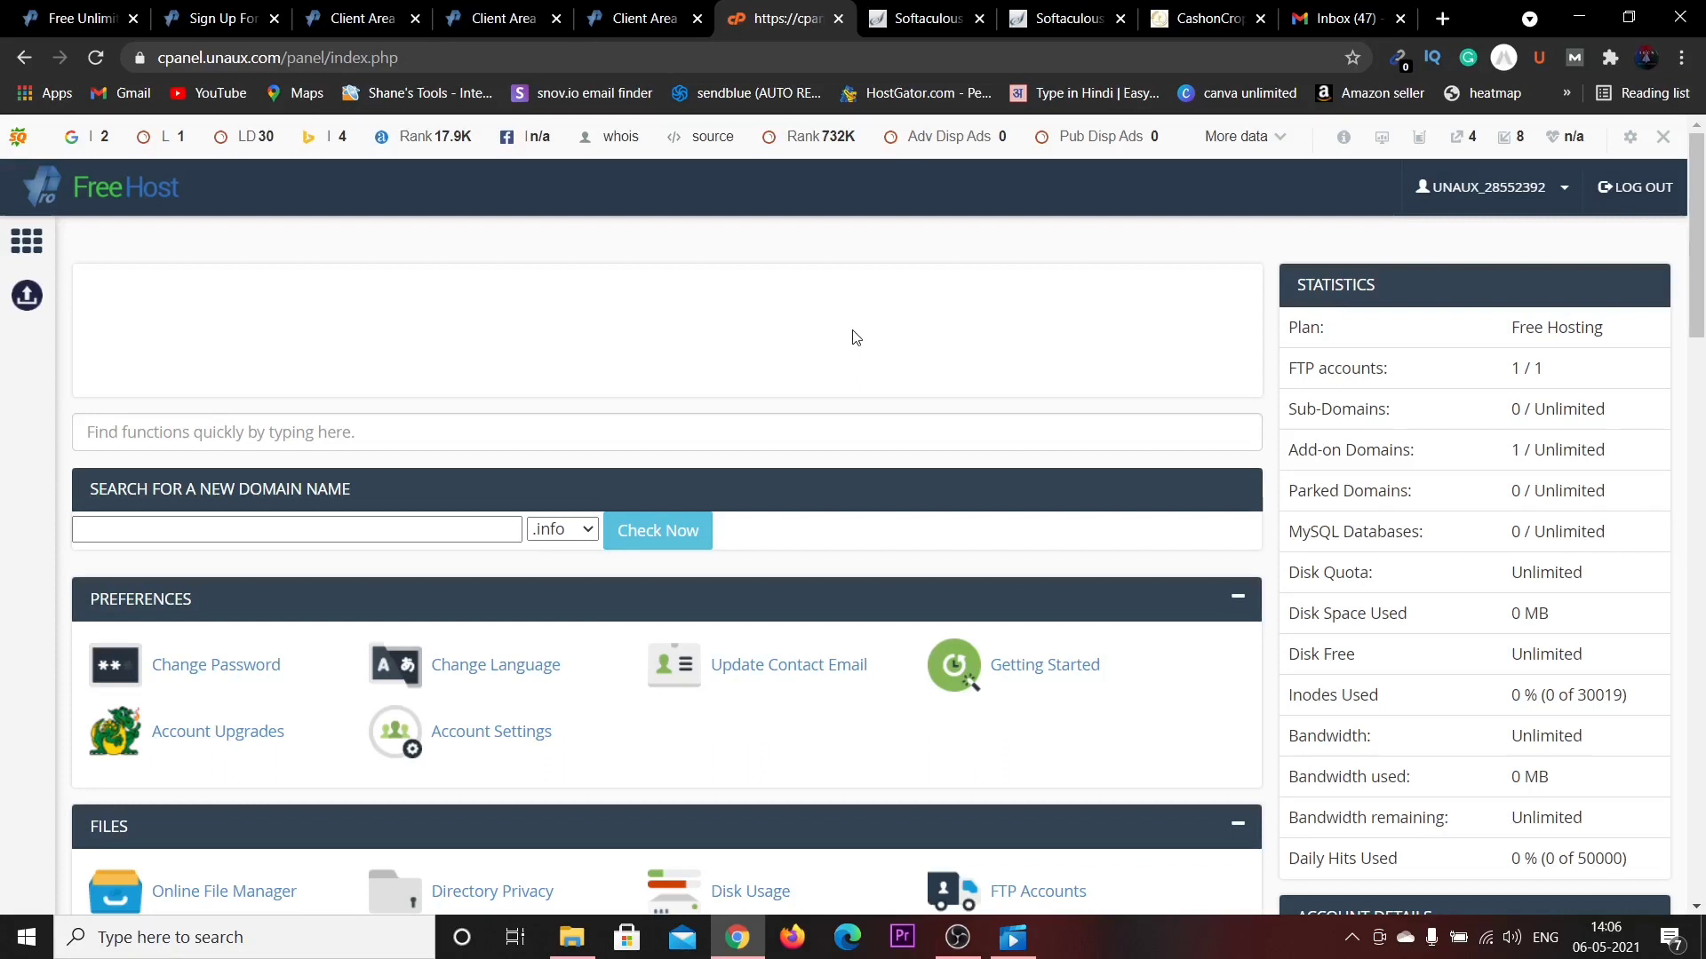
Scroll the FreeHost control panel down to the Software section with Softaculous Apps Installer.
drag(1398, 286, 1275, 293)
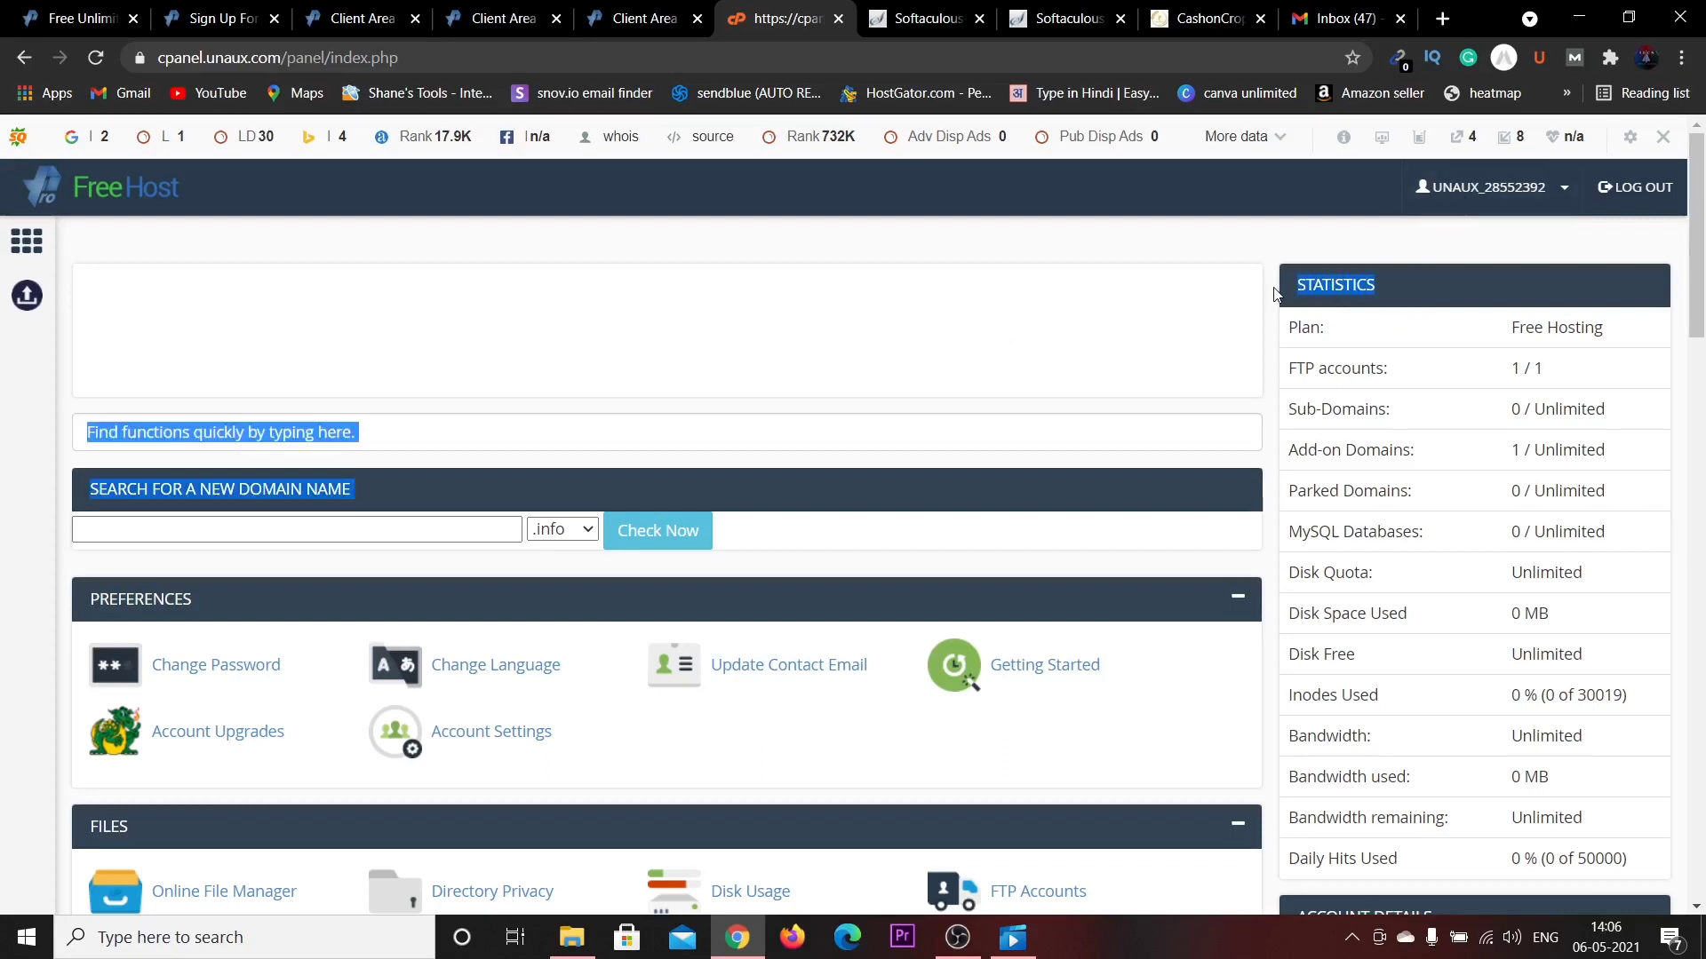
click(1443, 302)
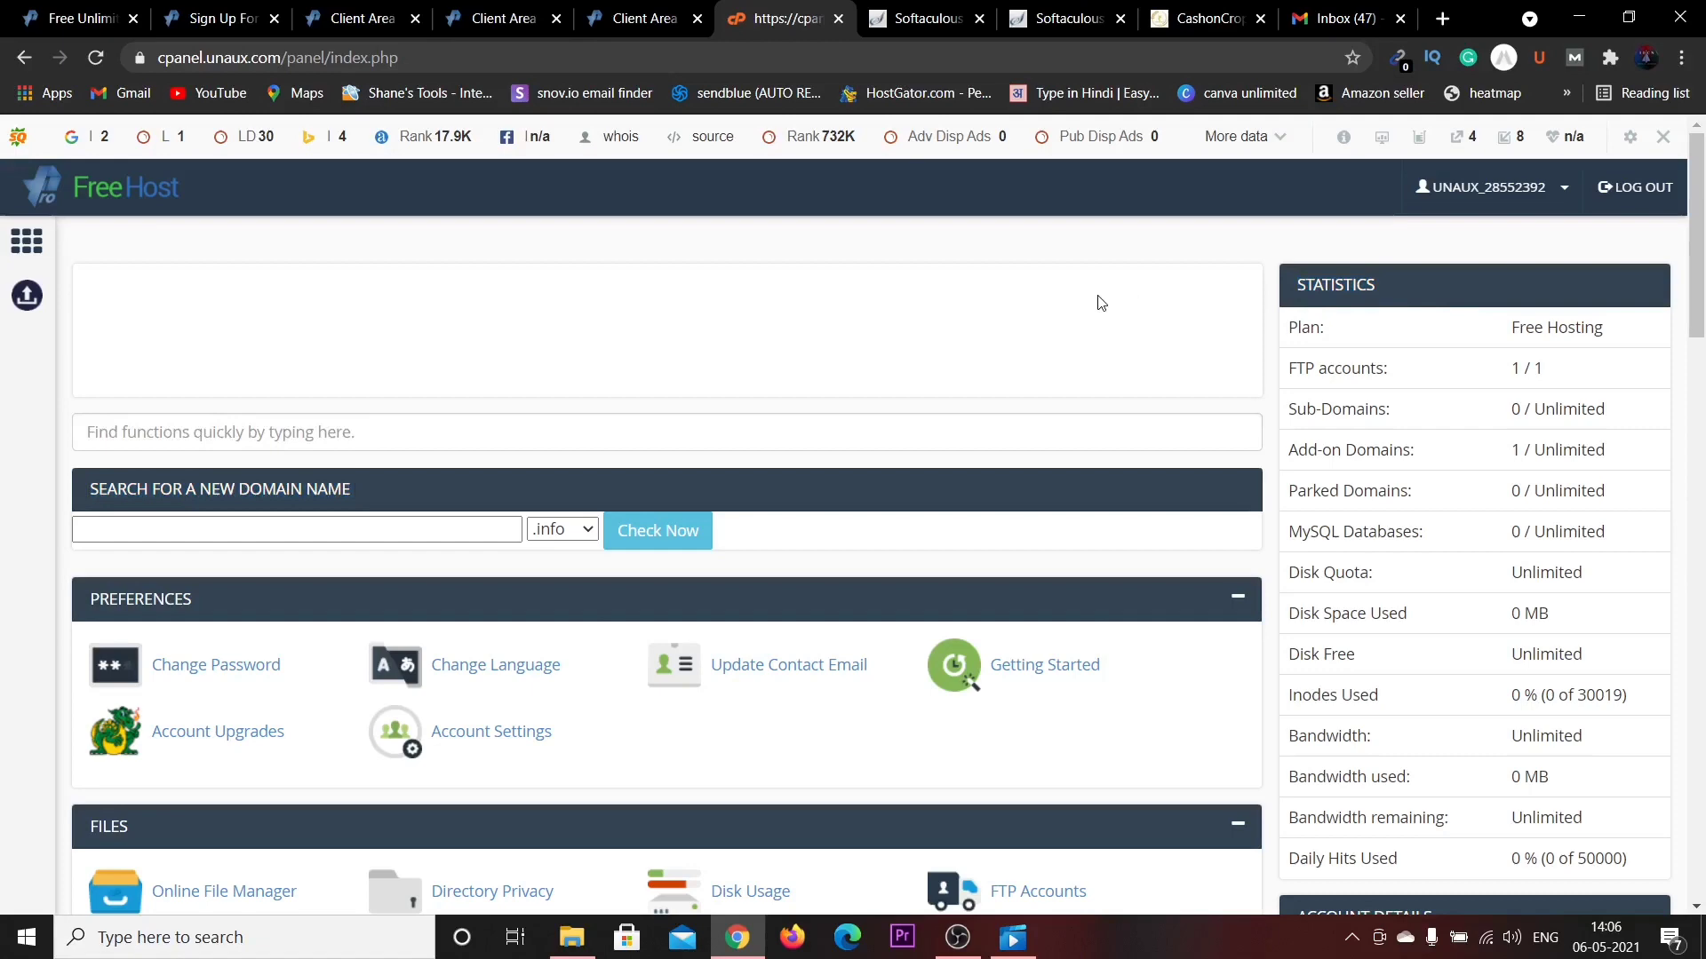
scroll(1099, 303, down, 7)
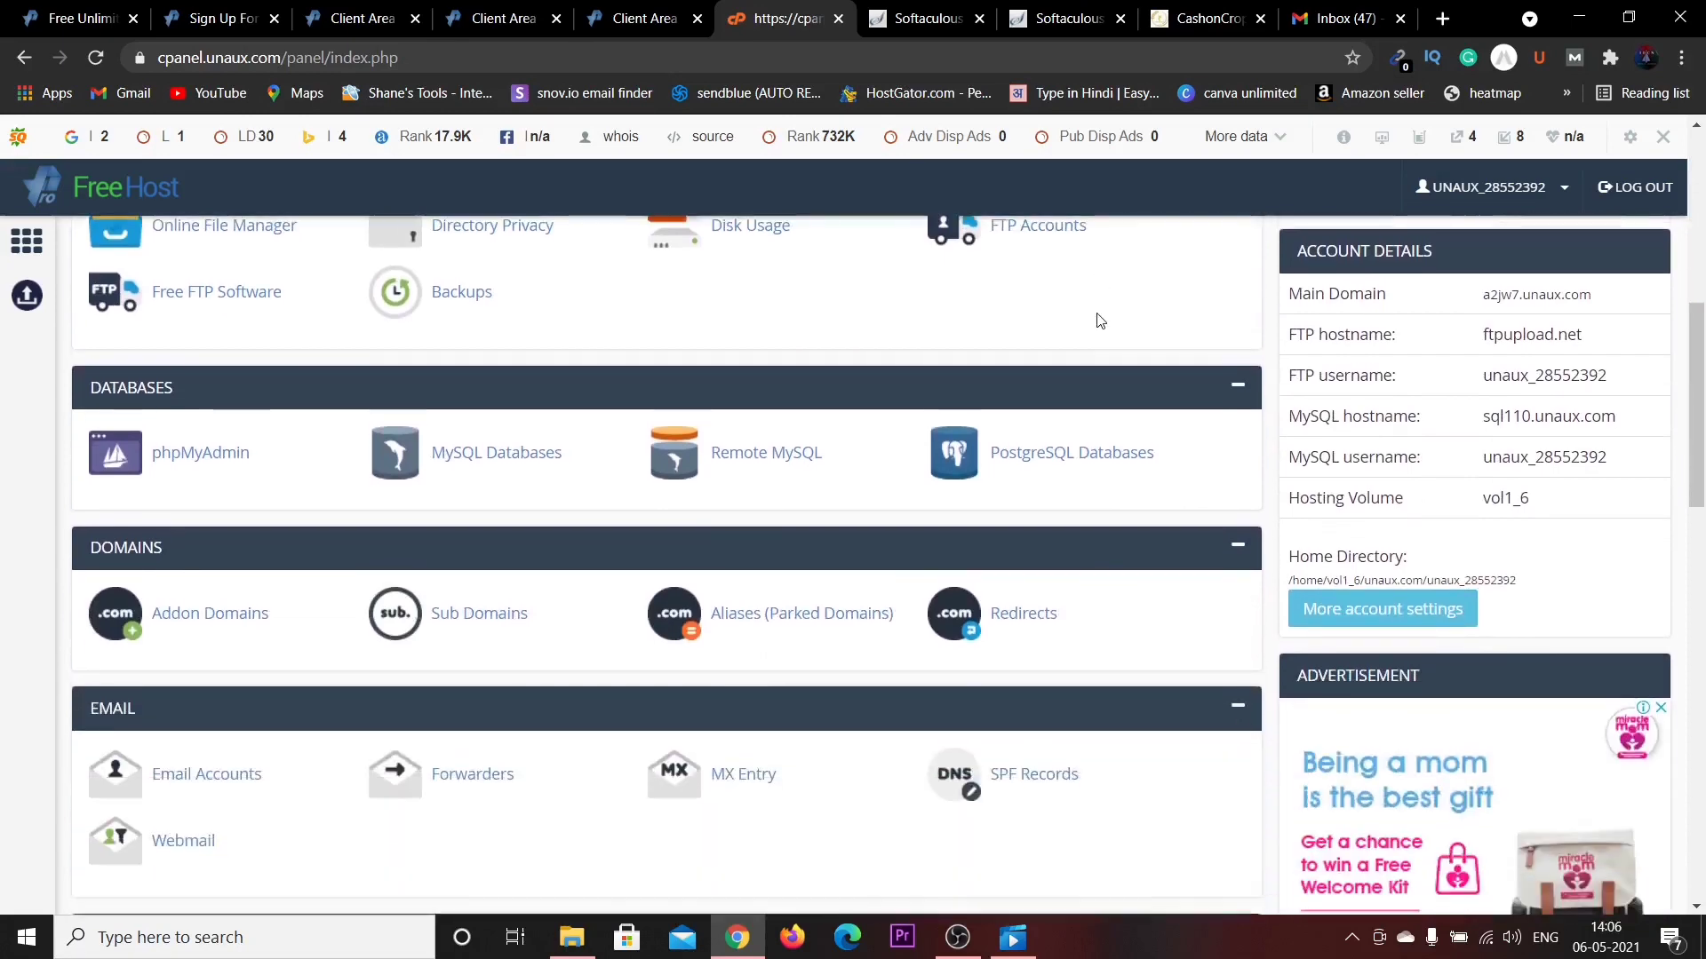
scroll(1100, 320, down, 6)
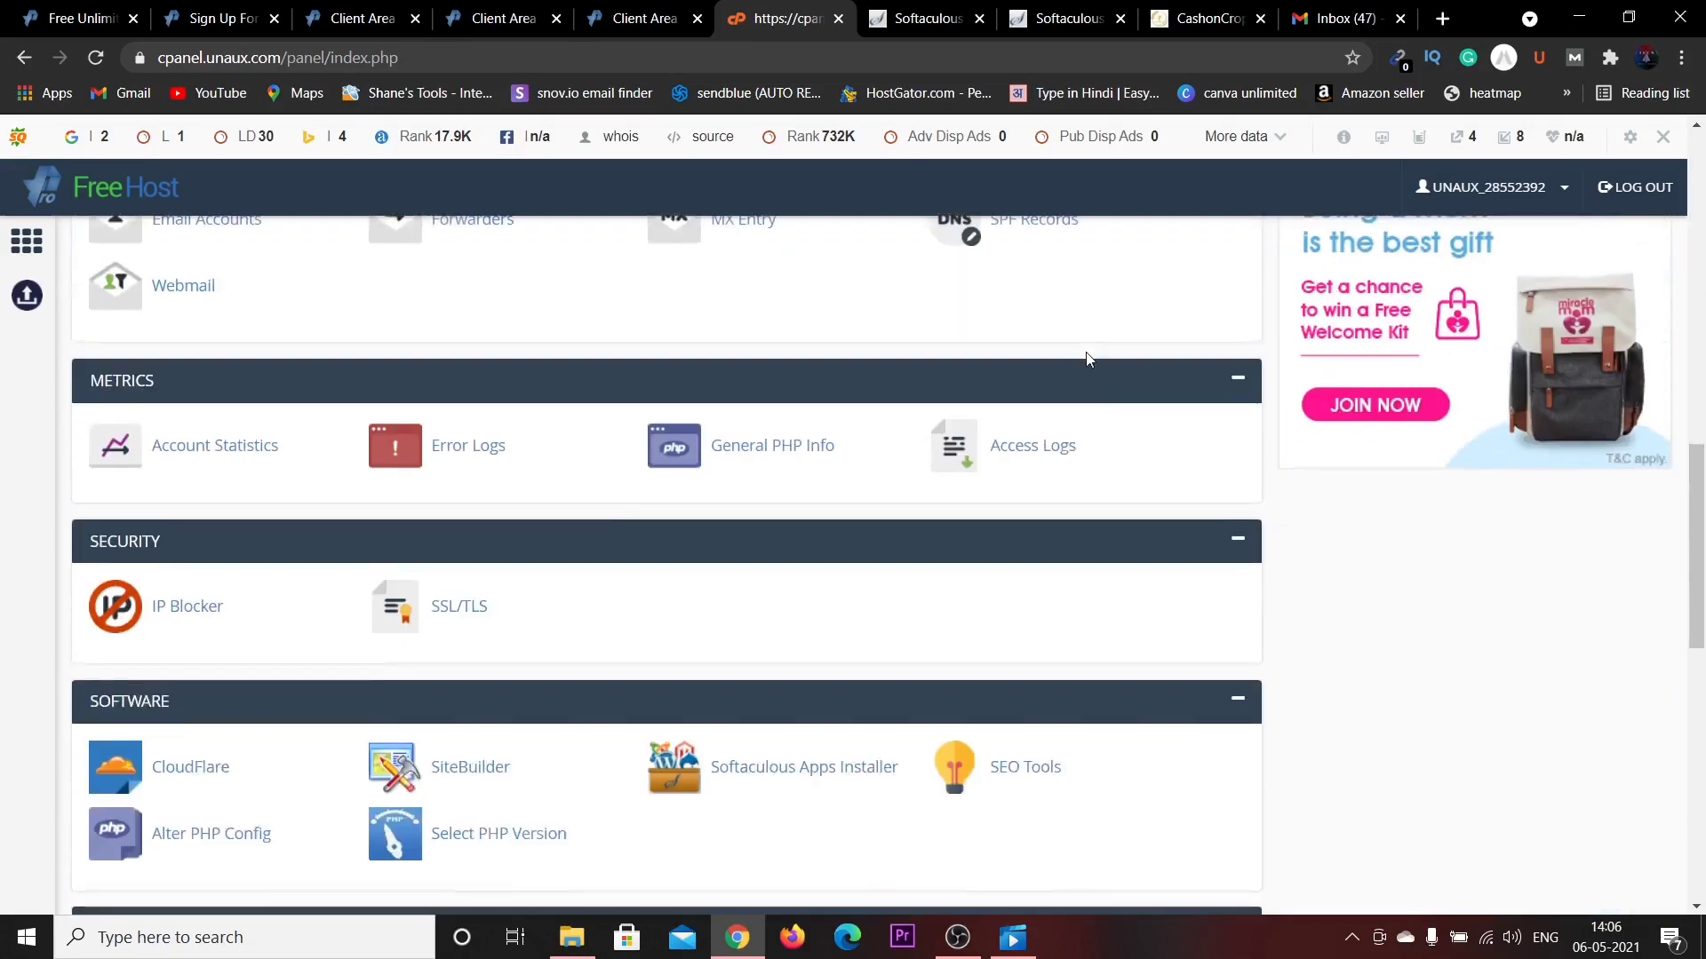
scroll(1085, 359, down, 1)
scroll(986, 410, down, 1)
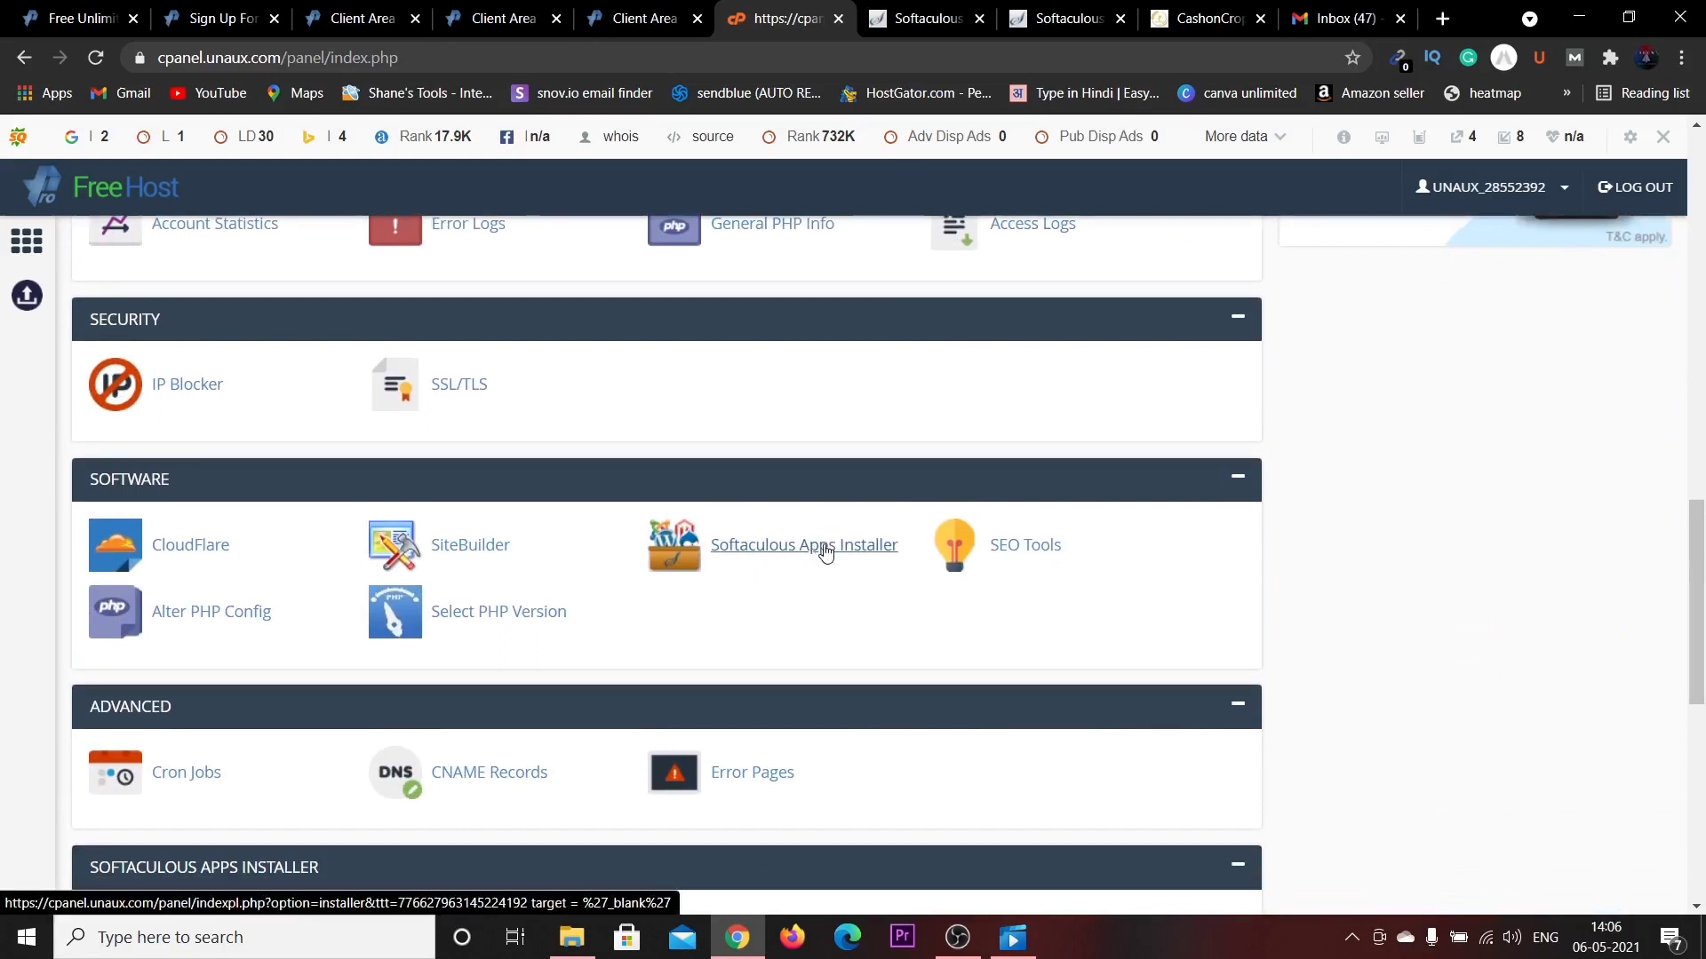
Open the WordPress installation form in Softaculous.
click(900, 7)
mouse_move(649, 509)
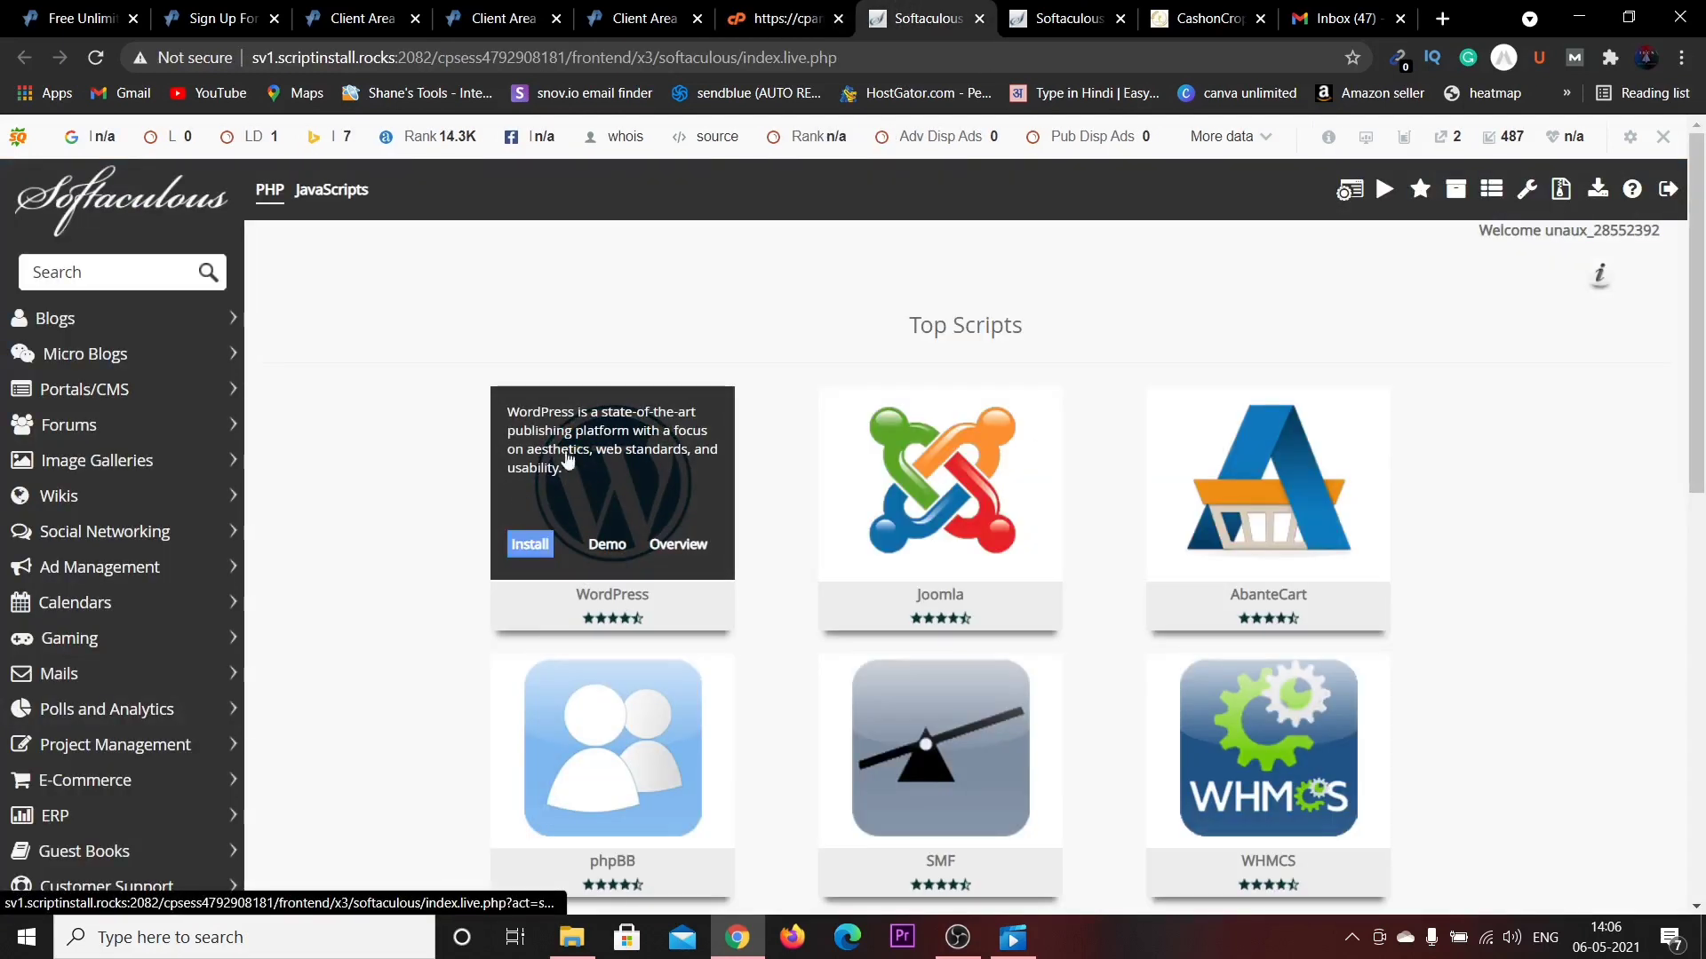
click(683, 455)
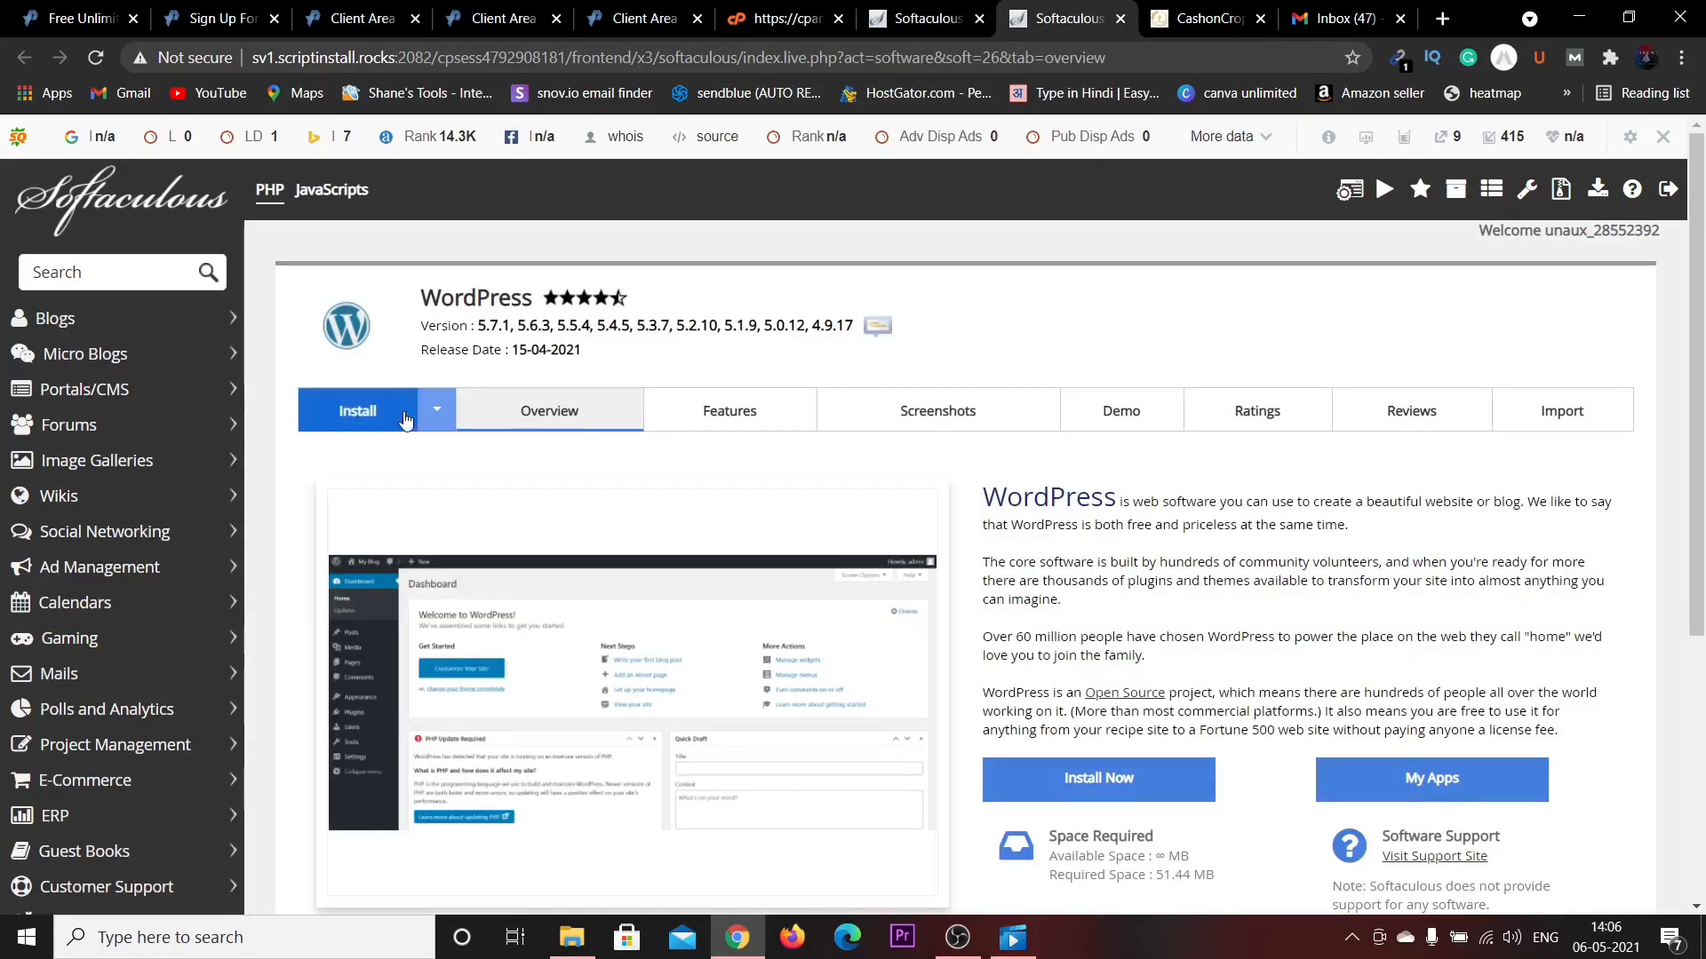
click(359, 414)
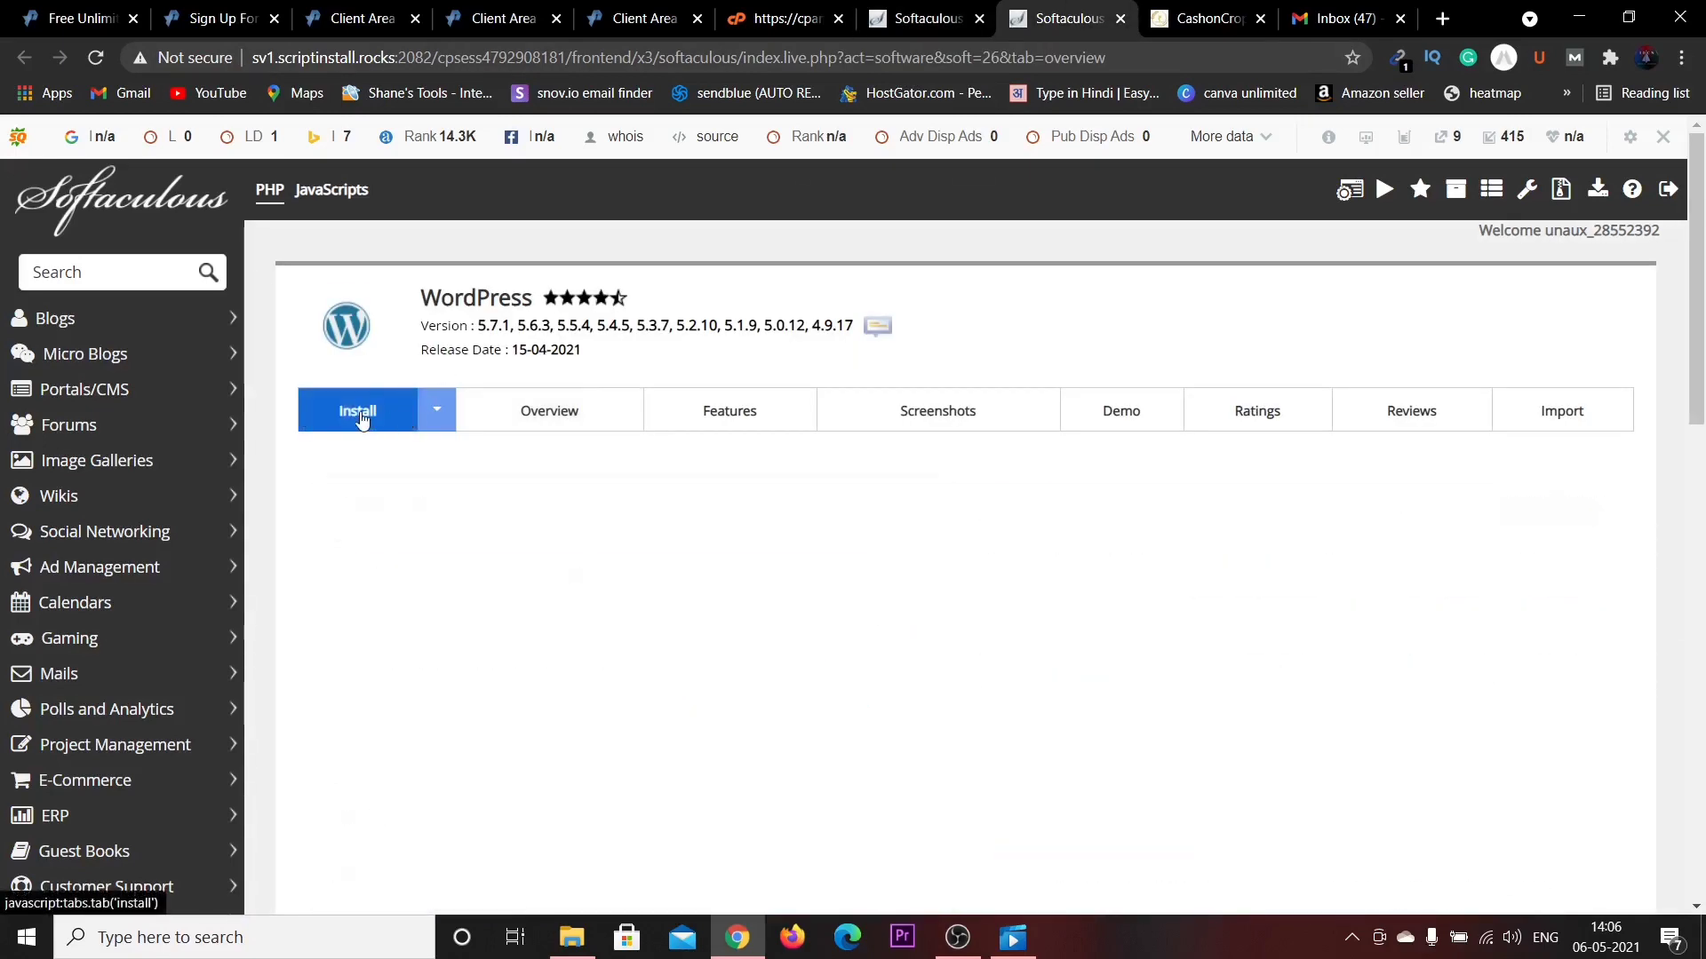
scroll(640, 449, down, 2)
scroll(537, 445, down, 5)
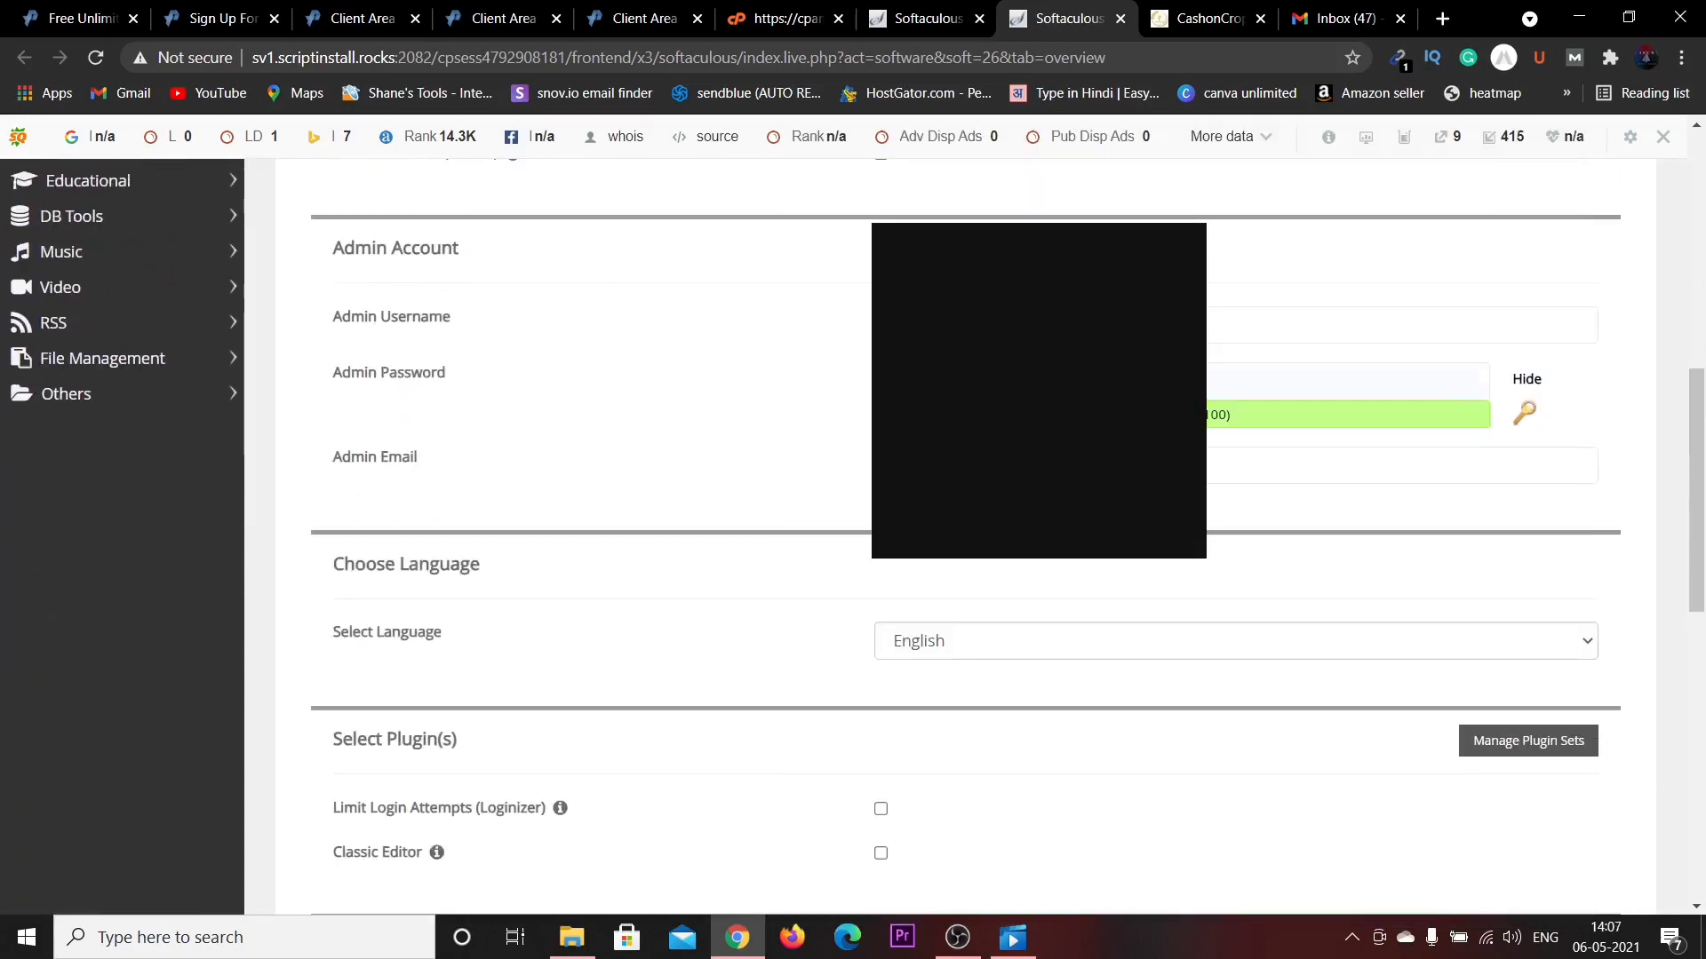
Clear the prefilled password, set admin username 'cashoncrop123', and enter a strong admin password.
drag(995, 382, 859, 386)
key(BackSpace)
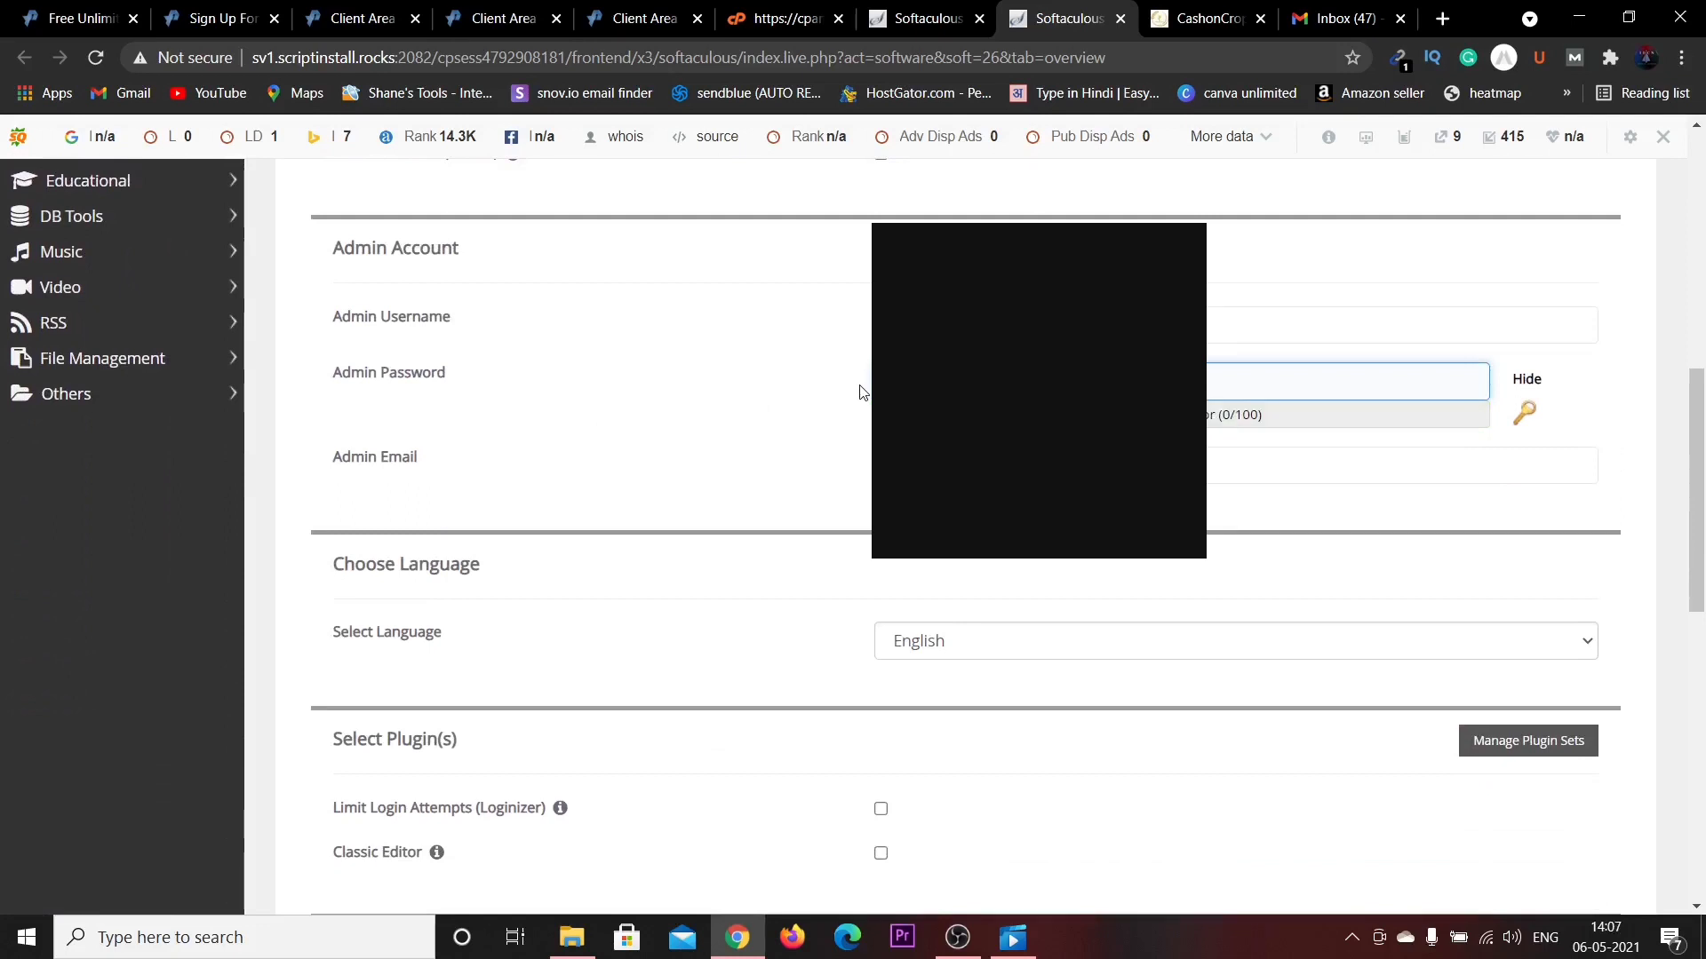
click(995, 326)
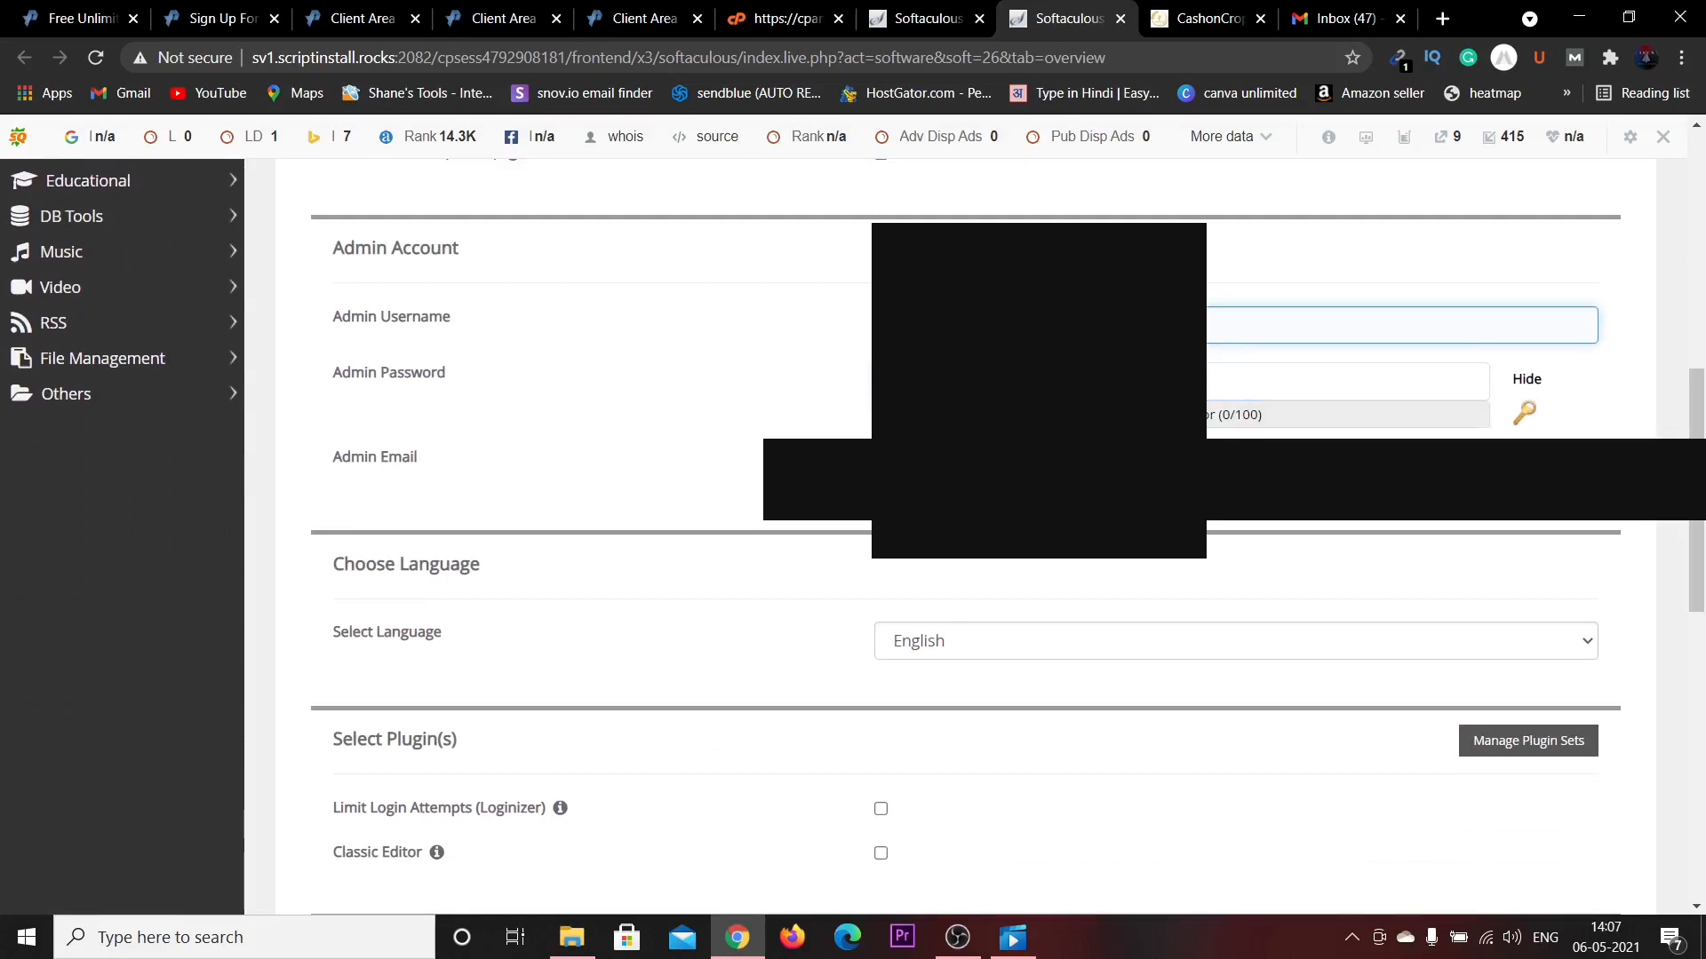
text(cash)
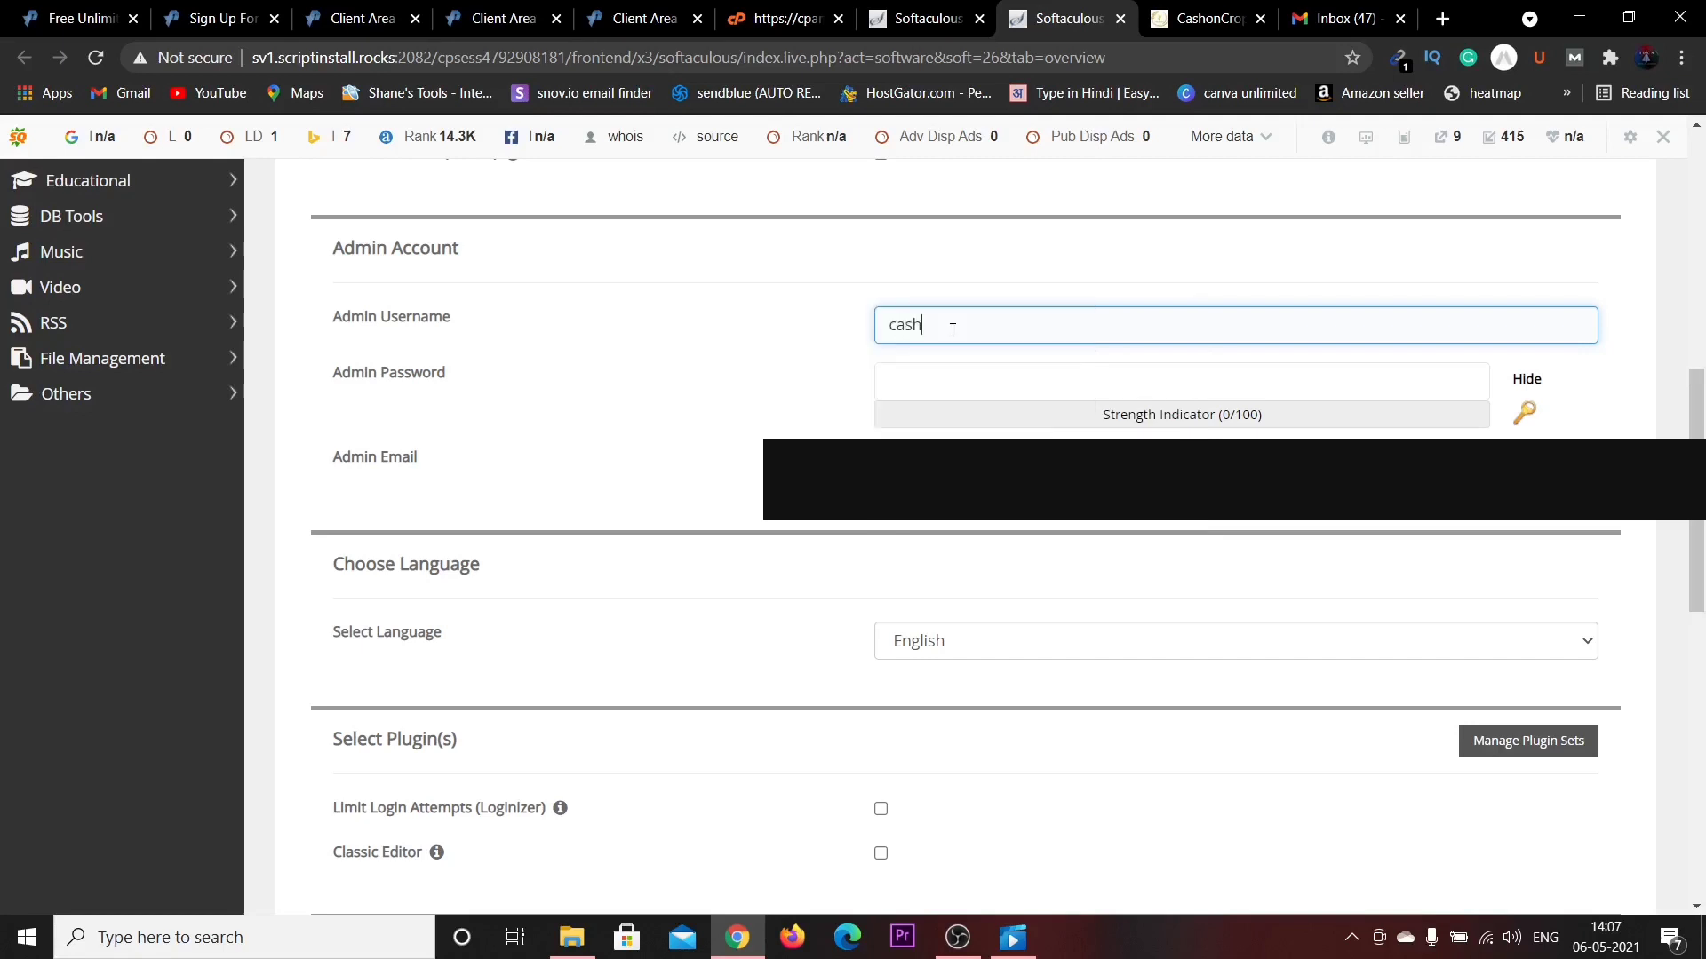
text(oncrop123)
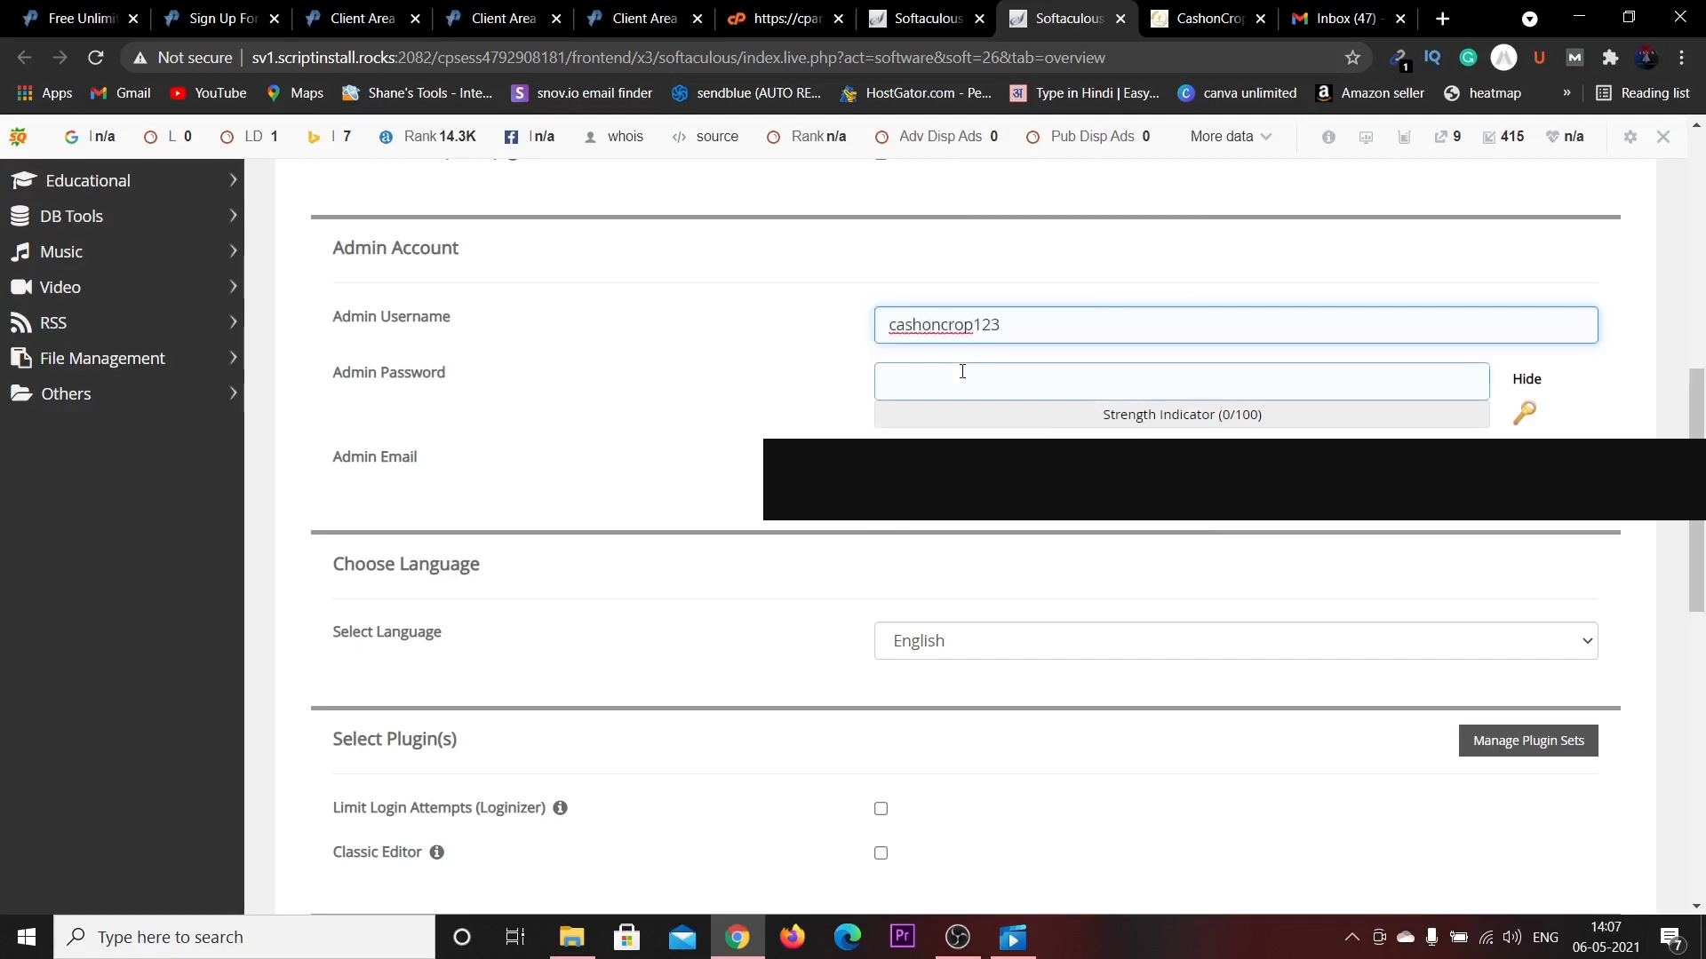
click(962, 371)
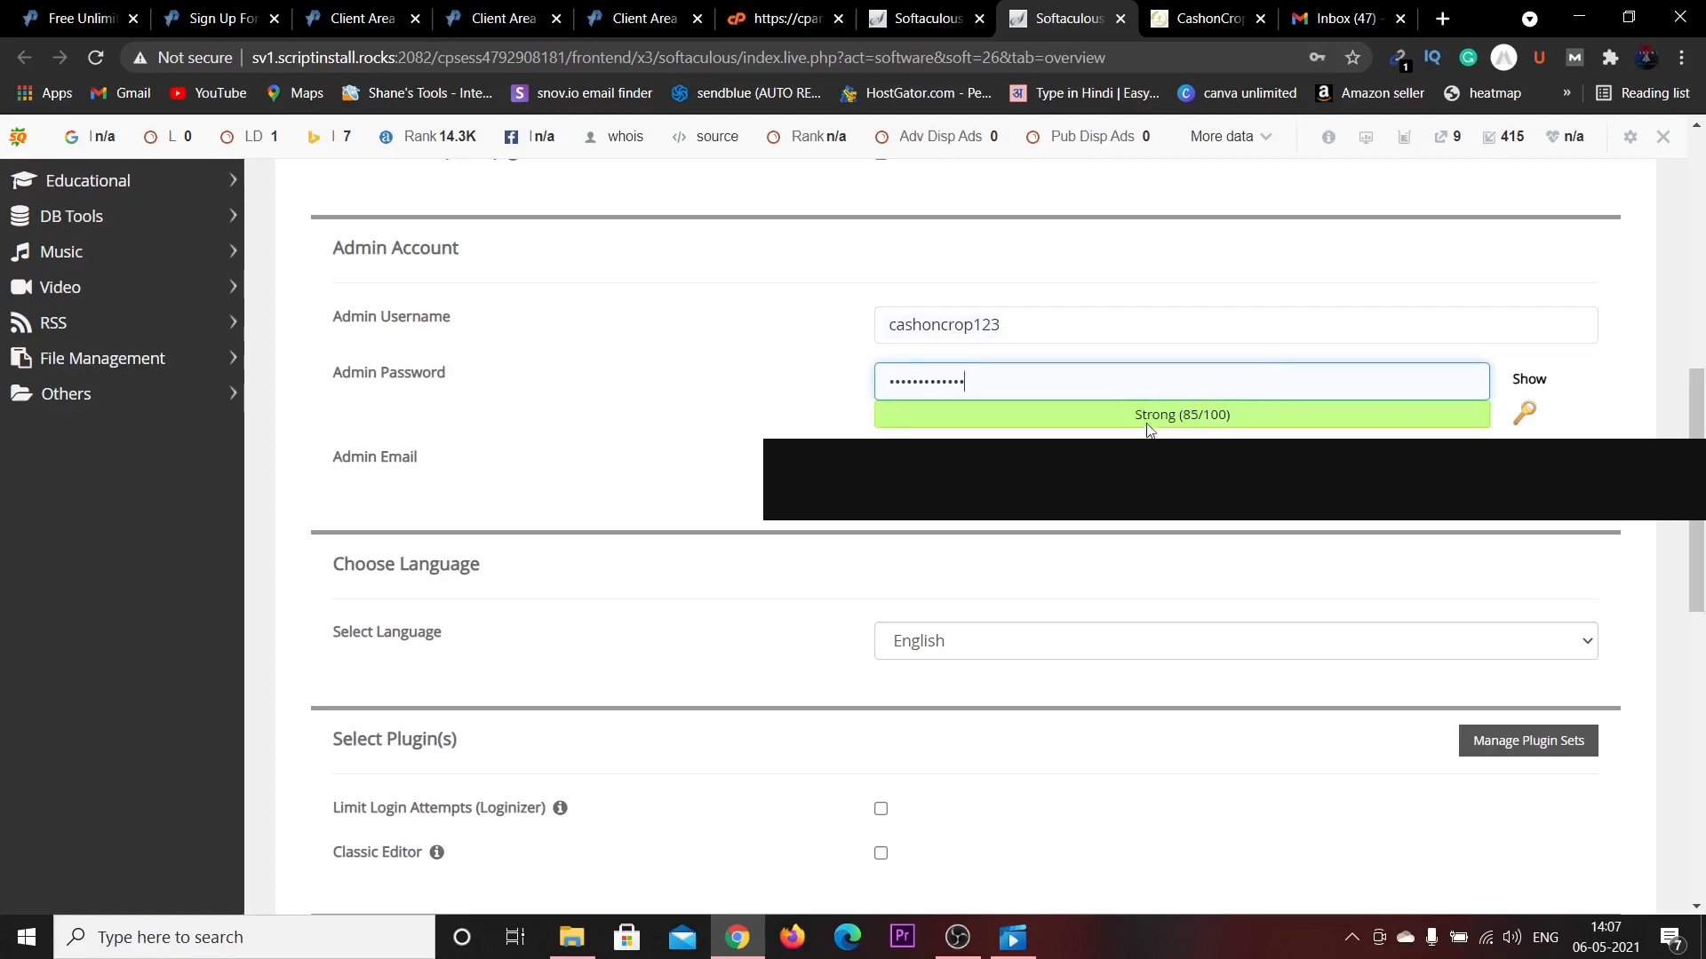
scroll(1147, 430, down, 4)
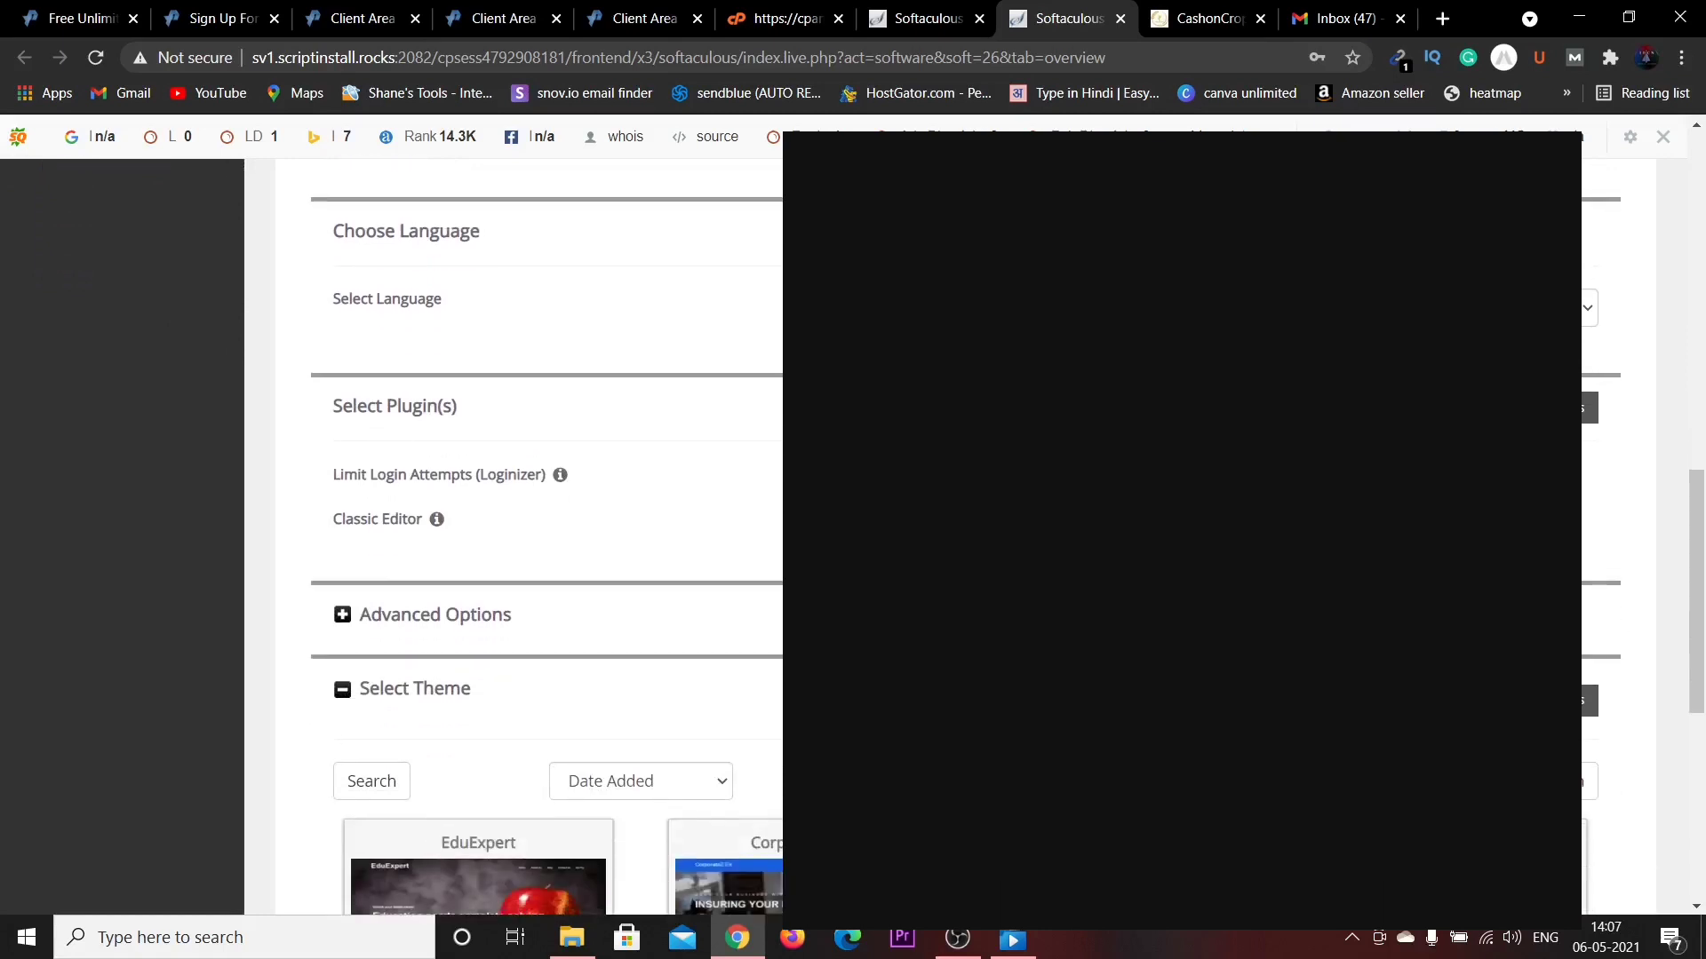
scroll(1161, 436, down, 5)
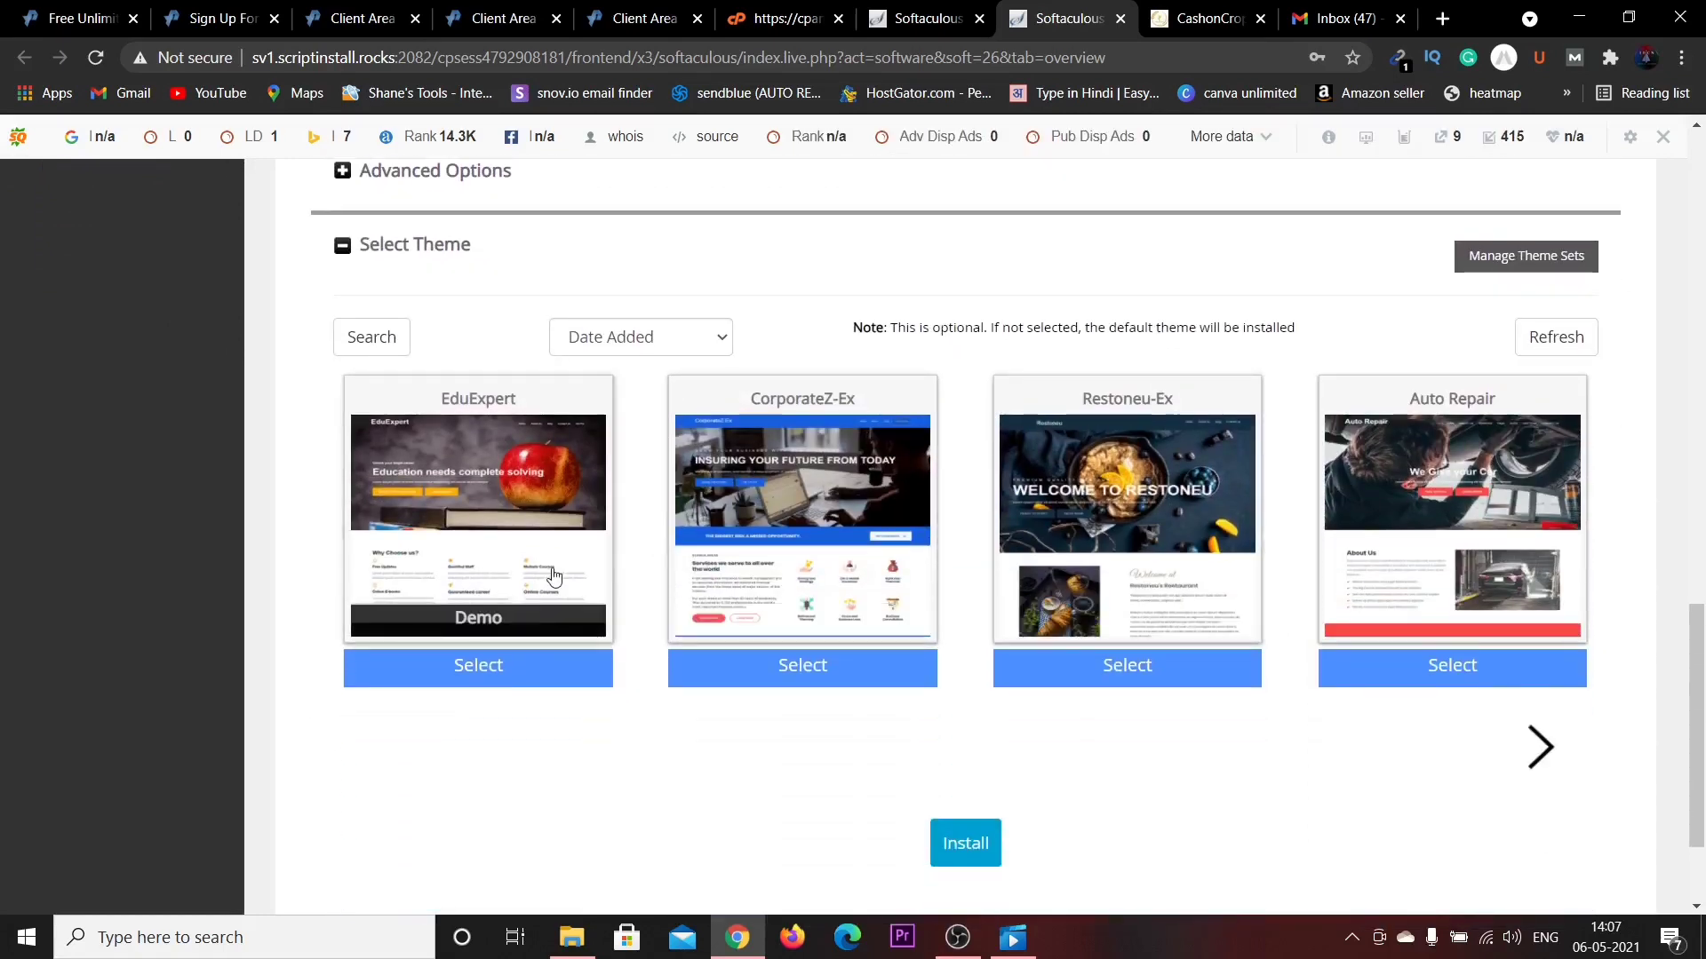
scroll(622, 581, down, 2)
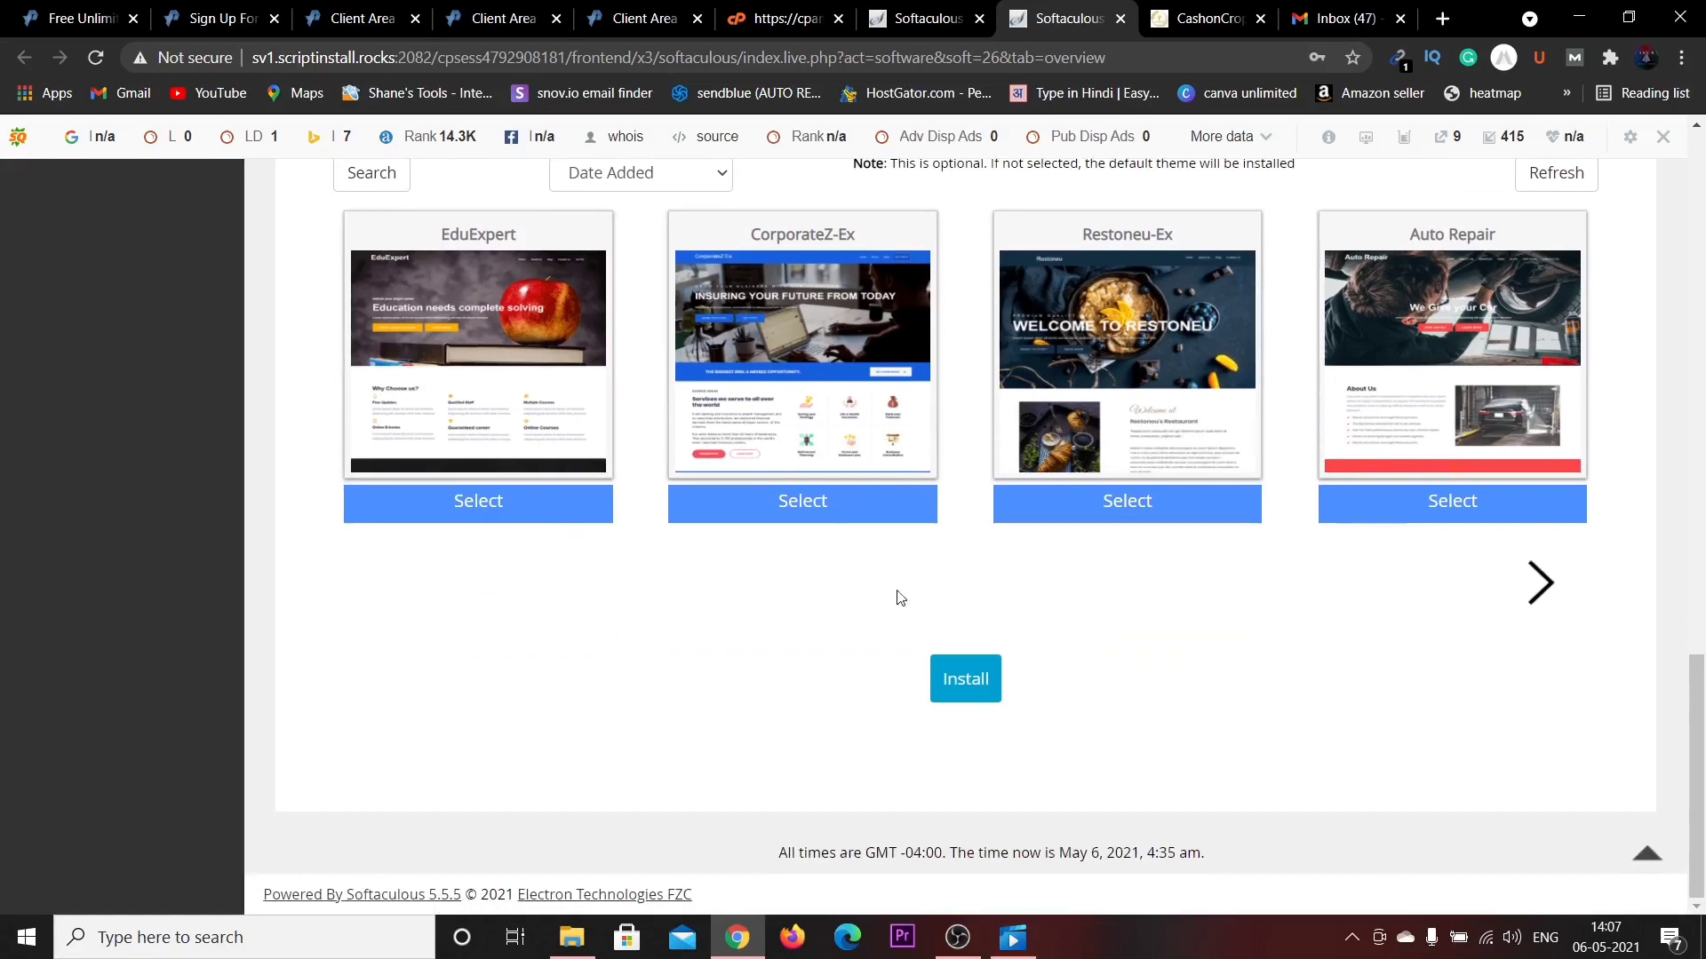
Install WordPress, saving the admin login in Chrome, and wait for it to finish.
click(958, 681)
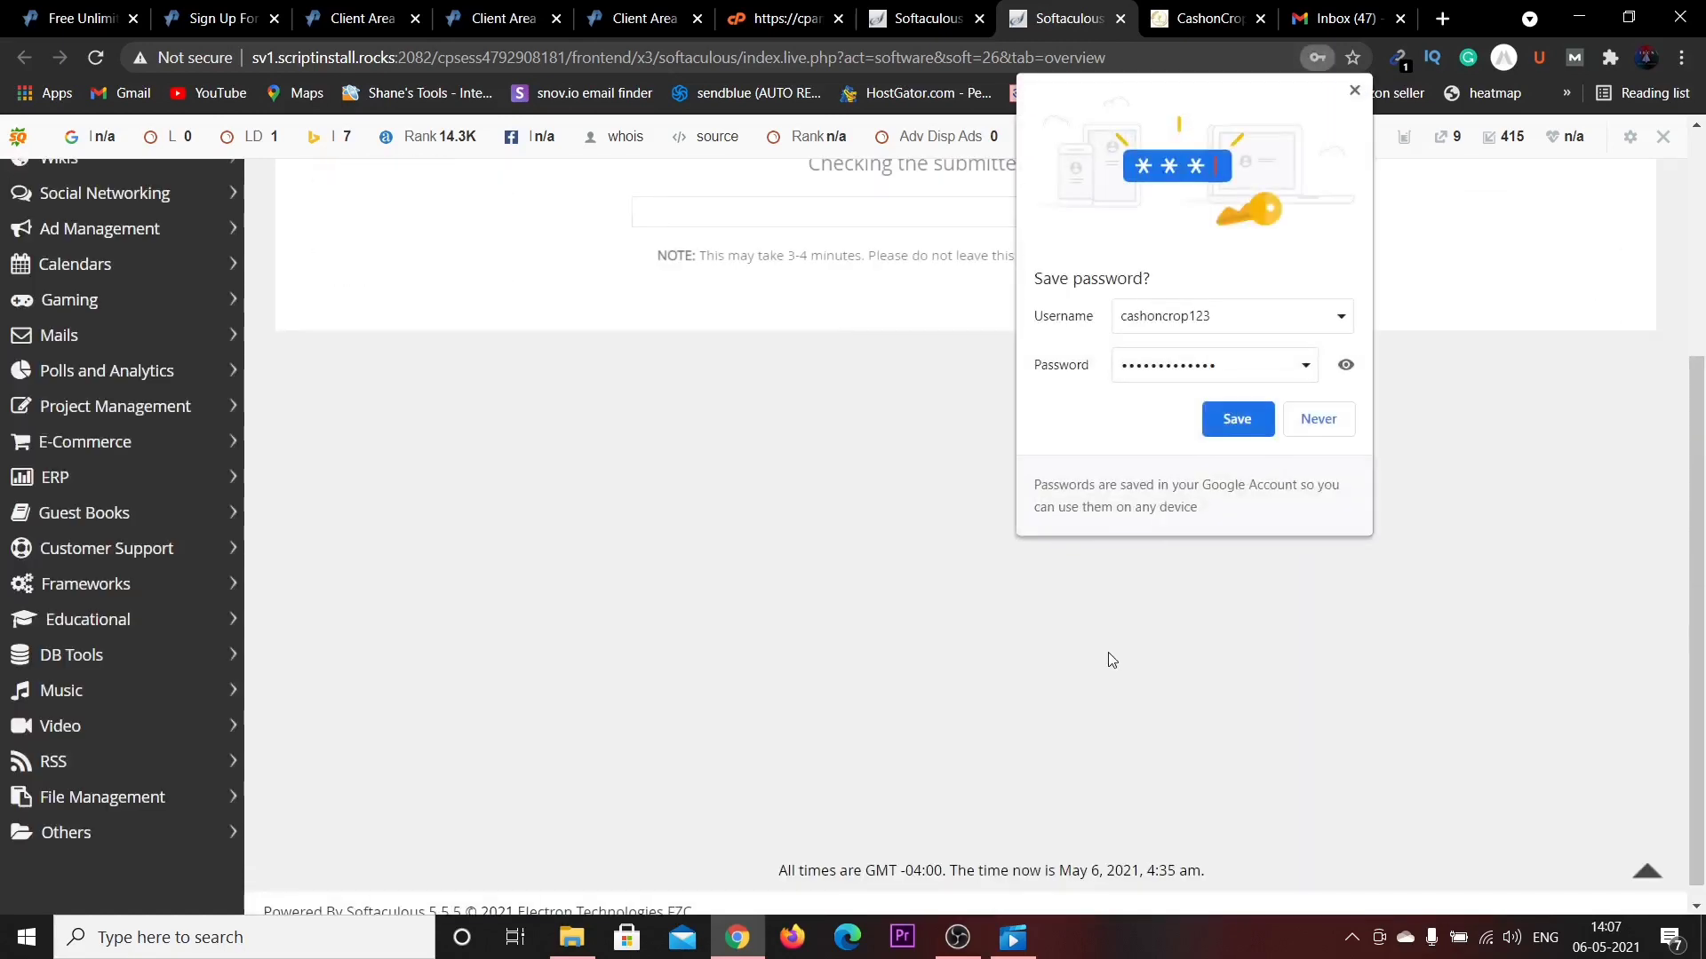
click(1246, 430)
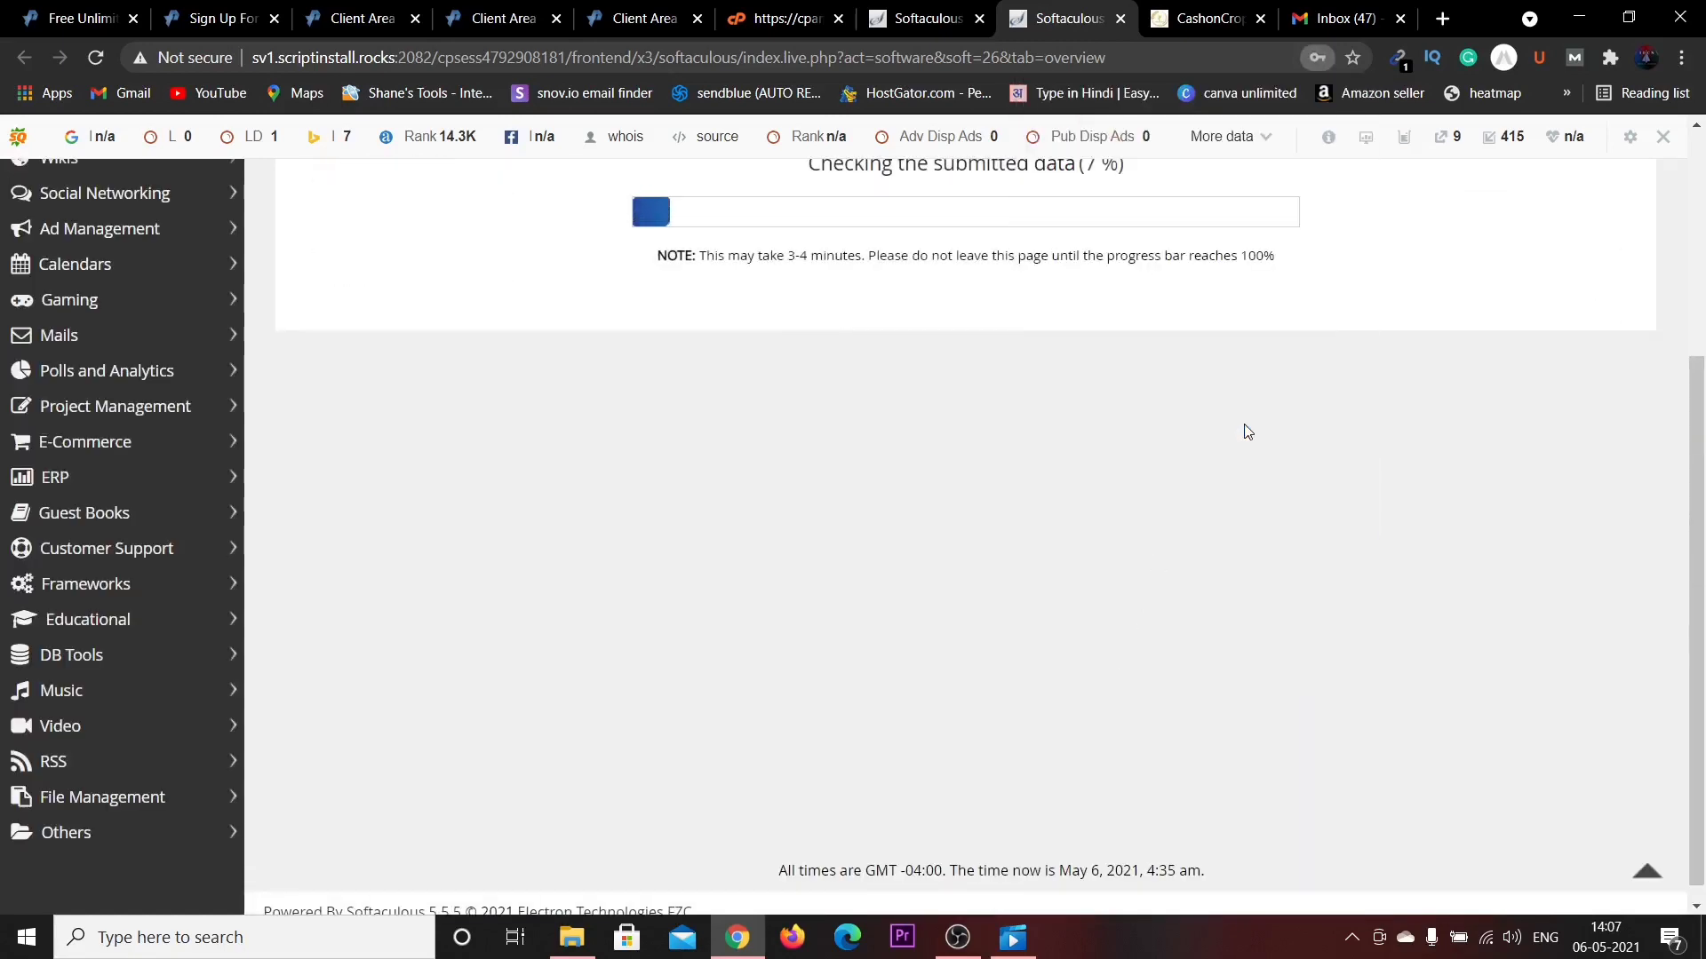
scroll(967, 400, up, 3)
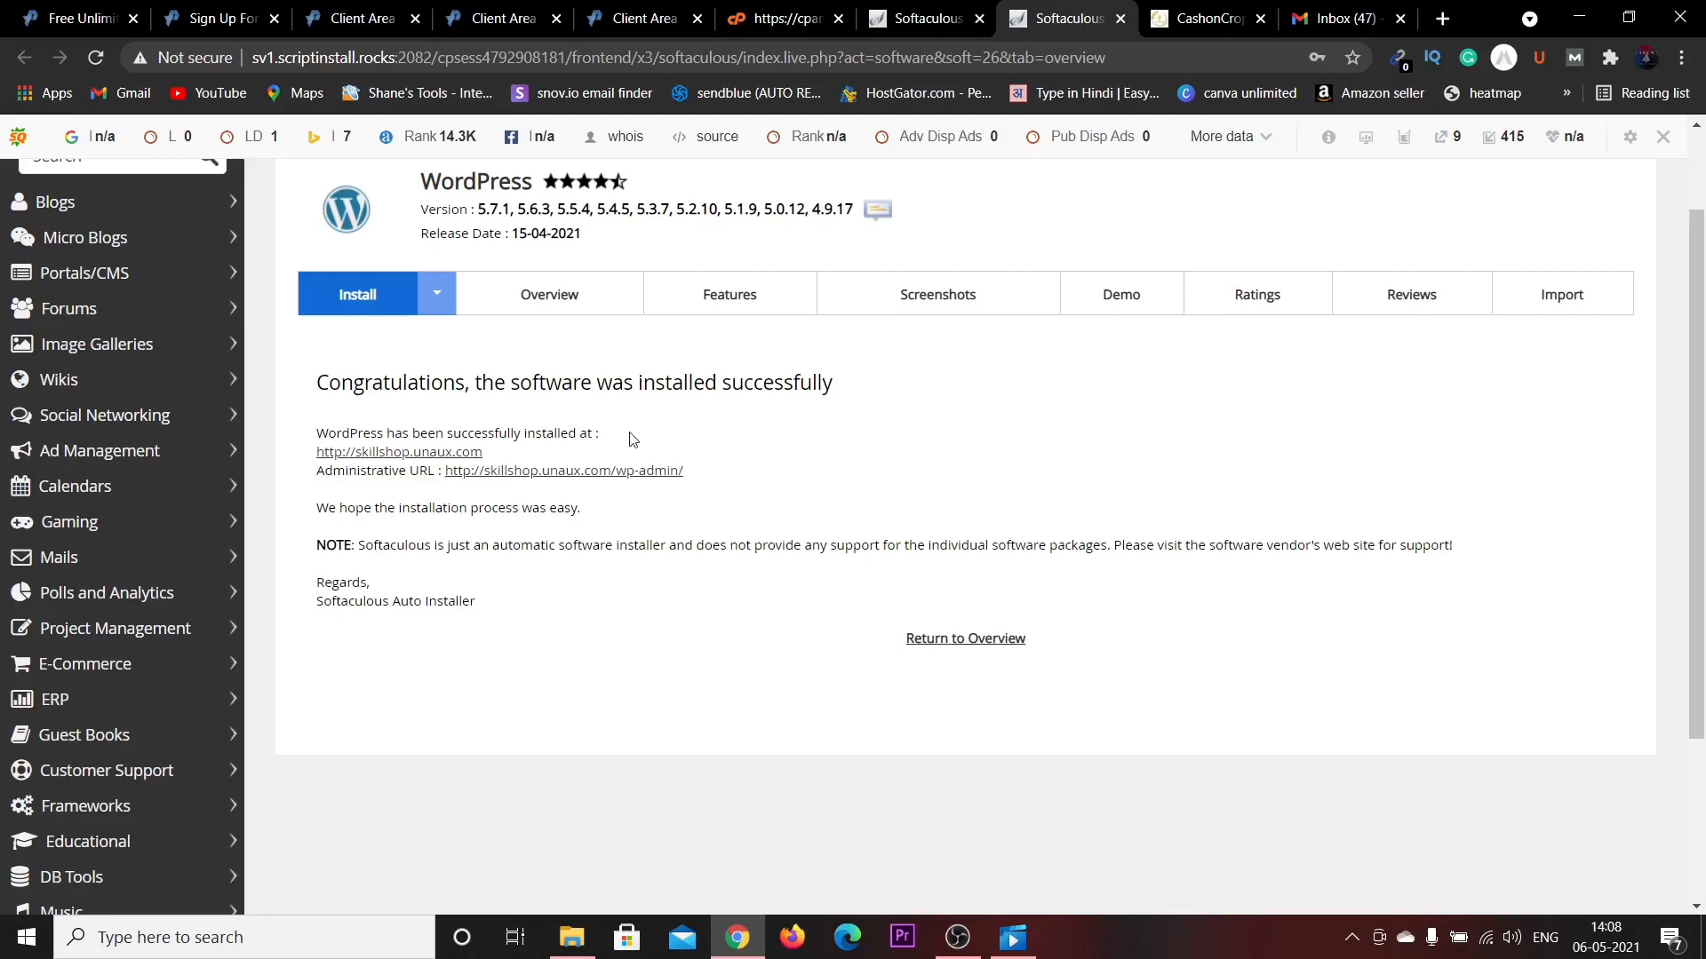
Open the installed skillshop.unaux.com site in a new tab and switch to it.
right_click(444, 456)
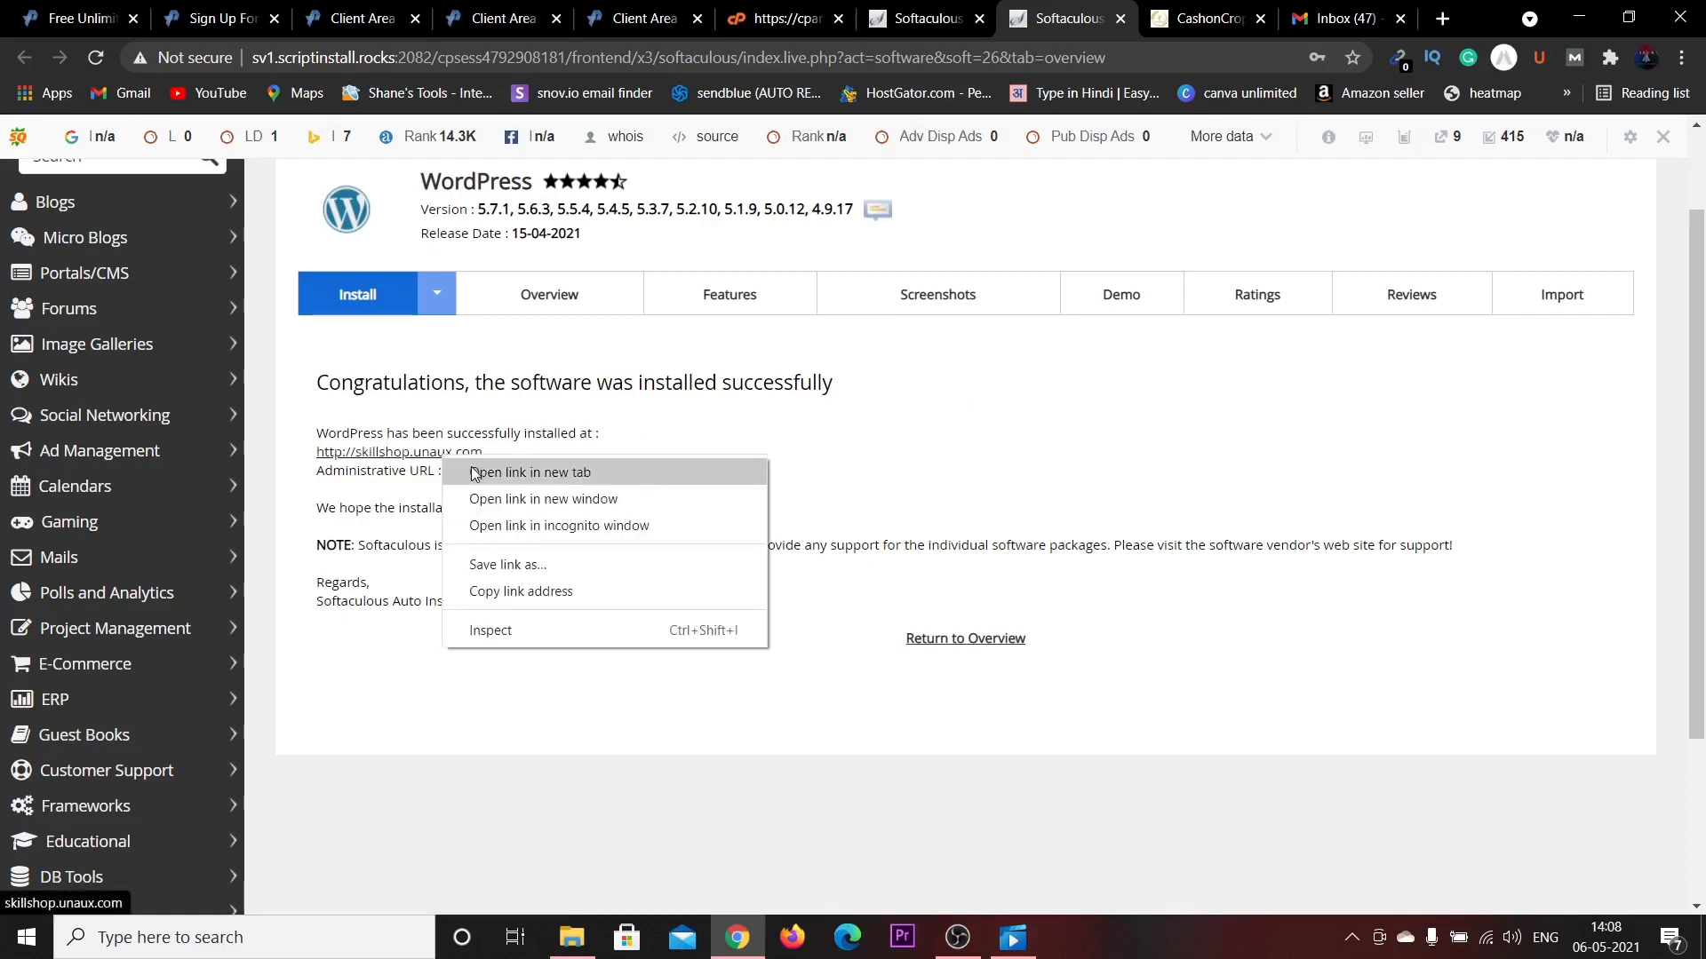
click(473, 473)
click(1099, 18)
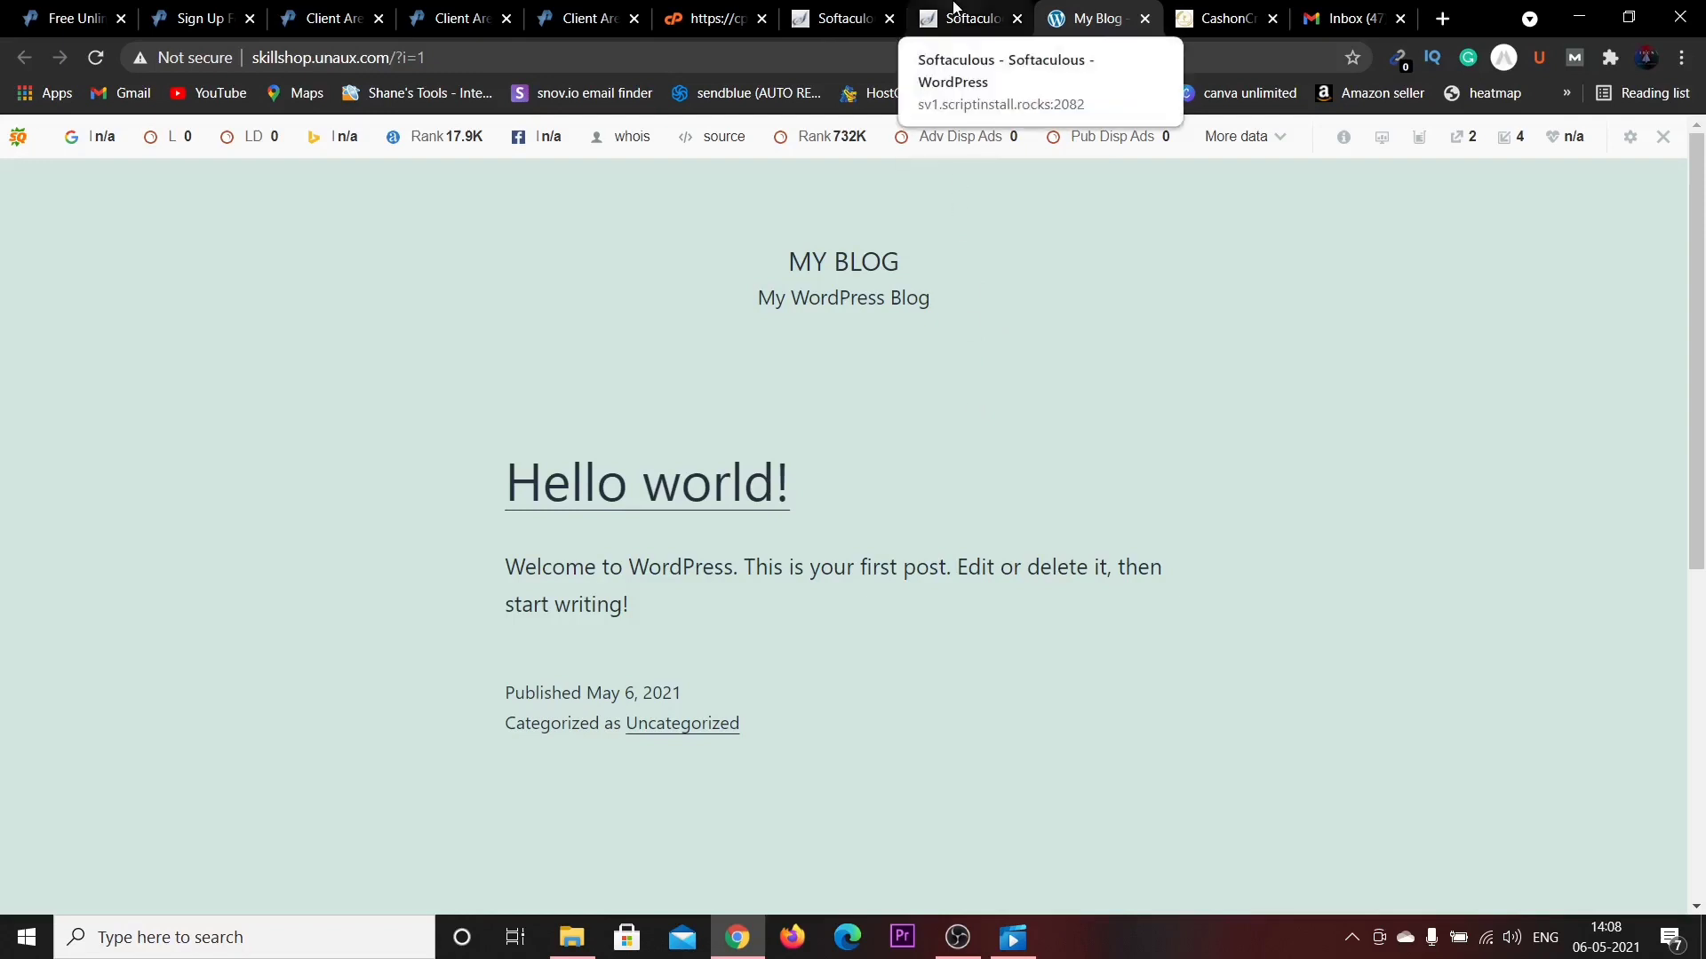
Change the address to skillshop.unaux.com/wp-admin and load it.
click(499, 56)
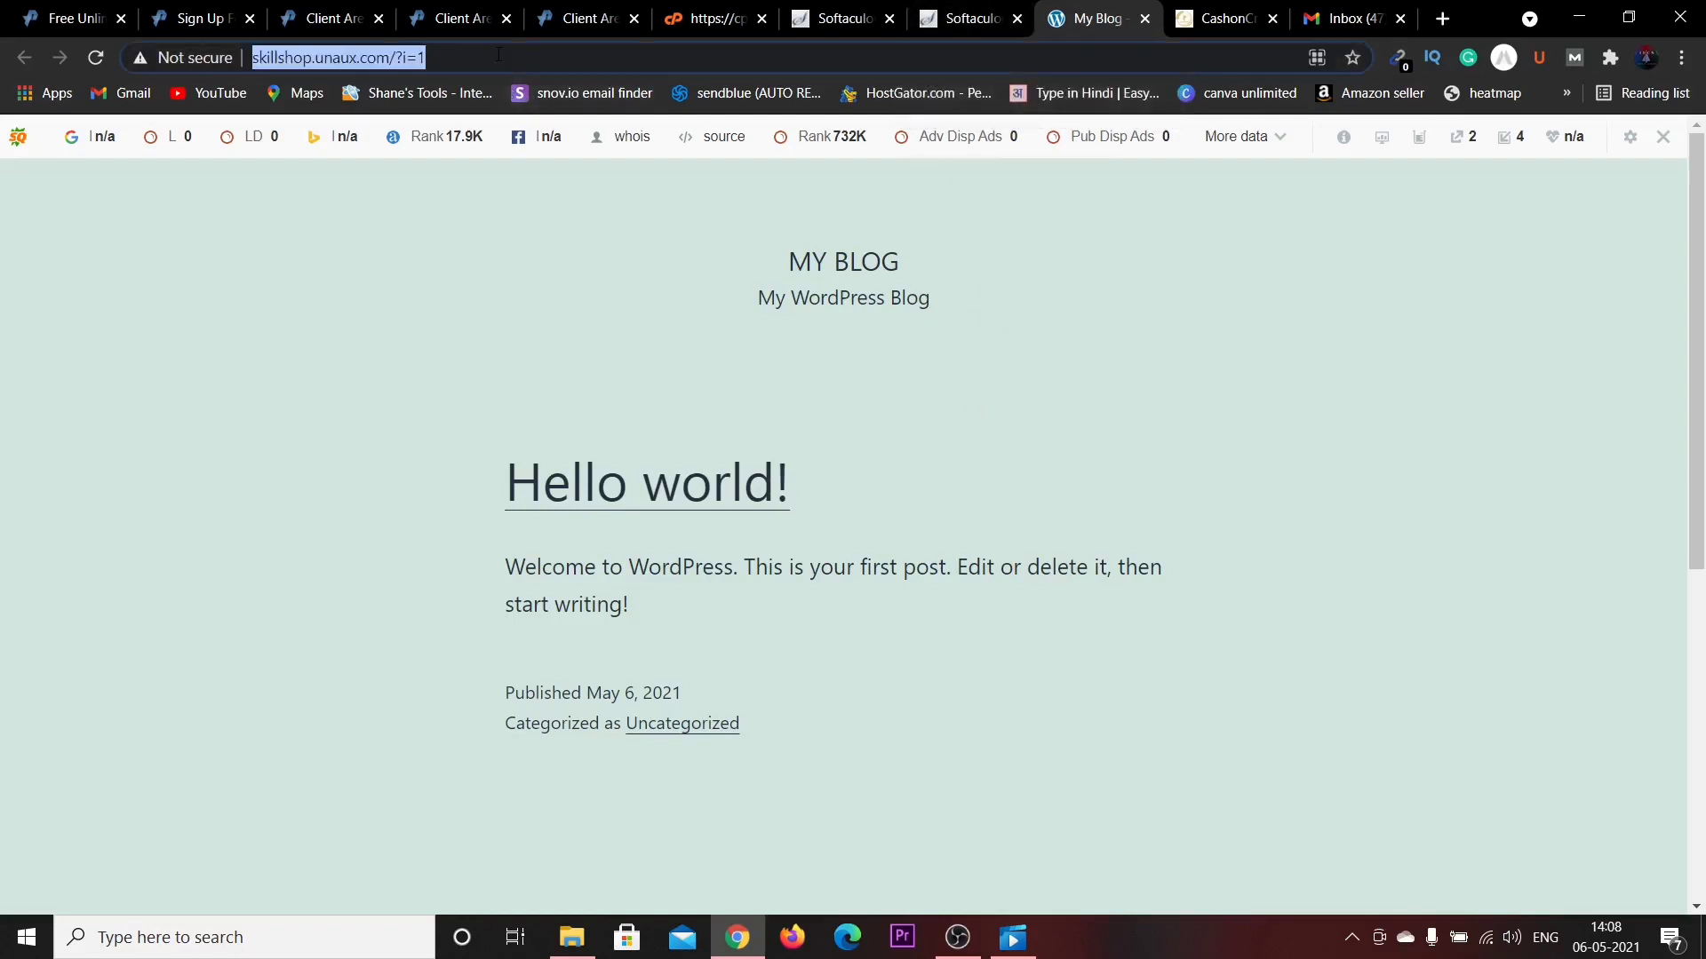
click(498, 56)
key(BackSpace)
key(BackSpace)
key(BackSpace)
key(BackSpace)
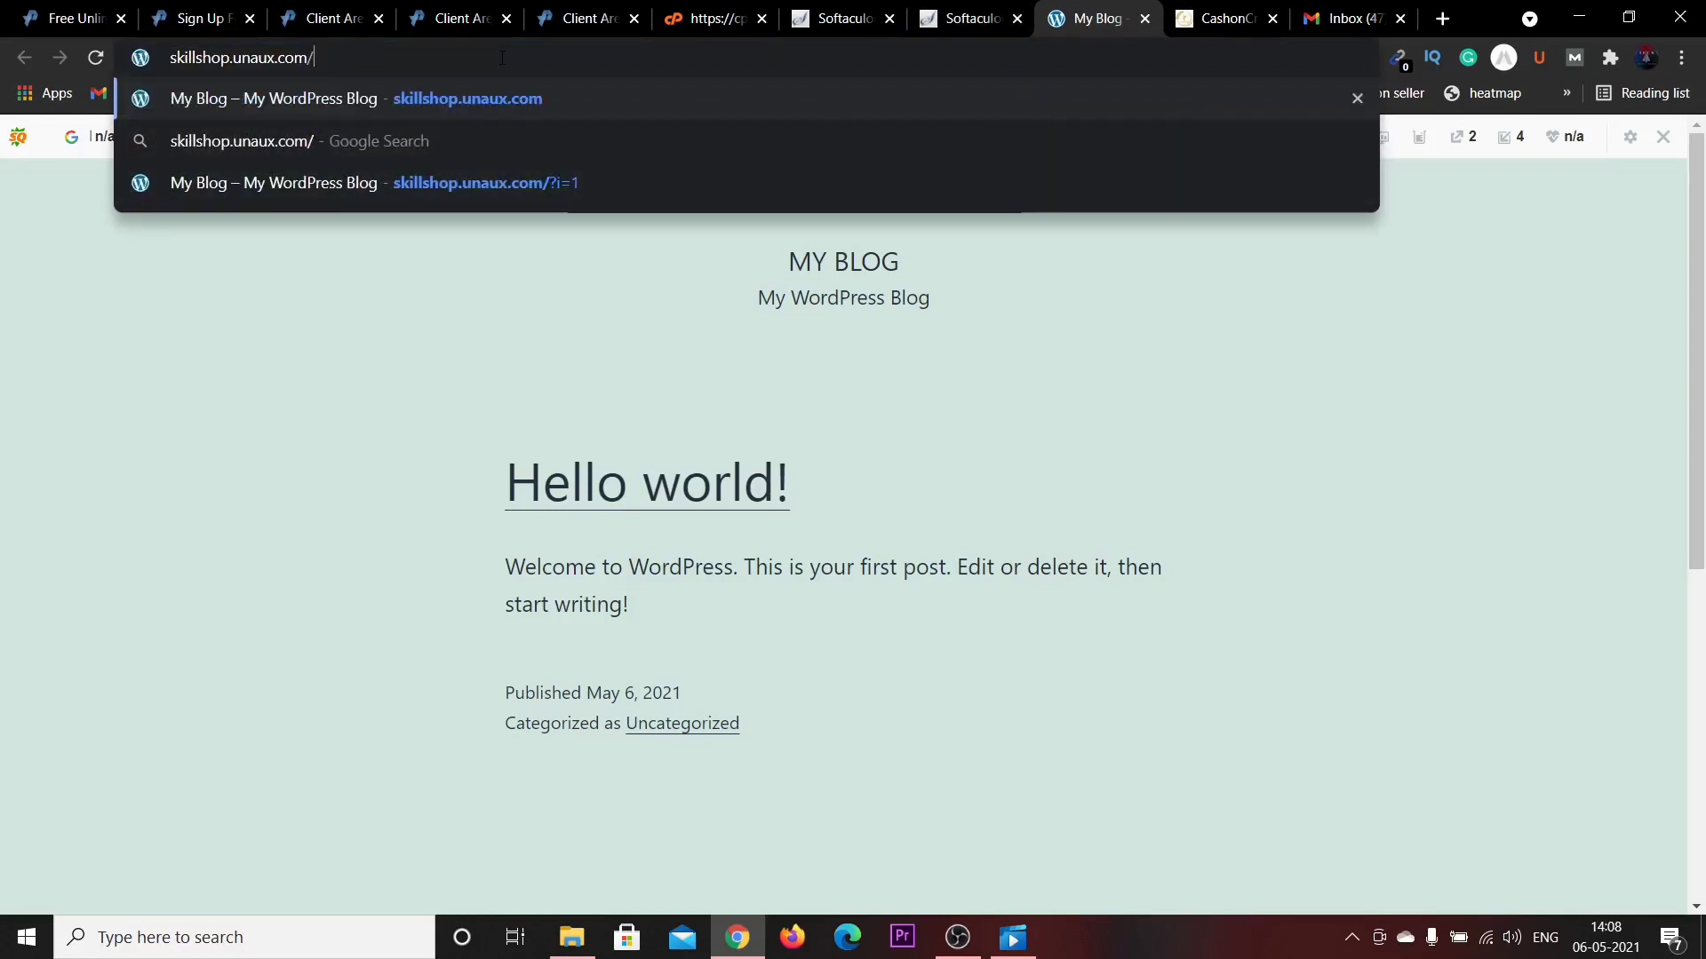
text(wp-admin)
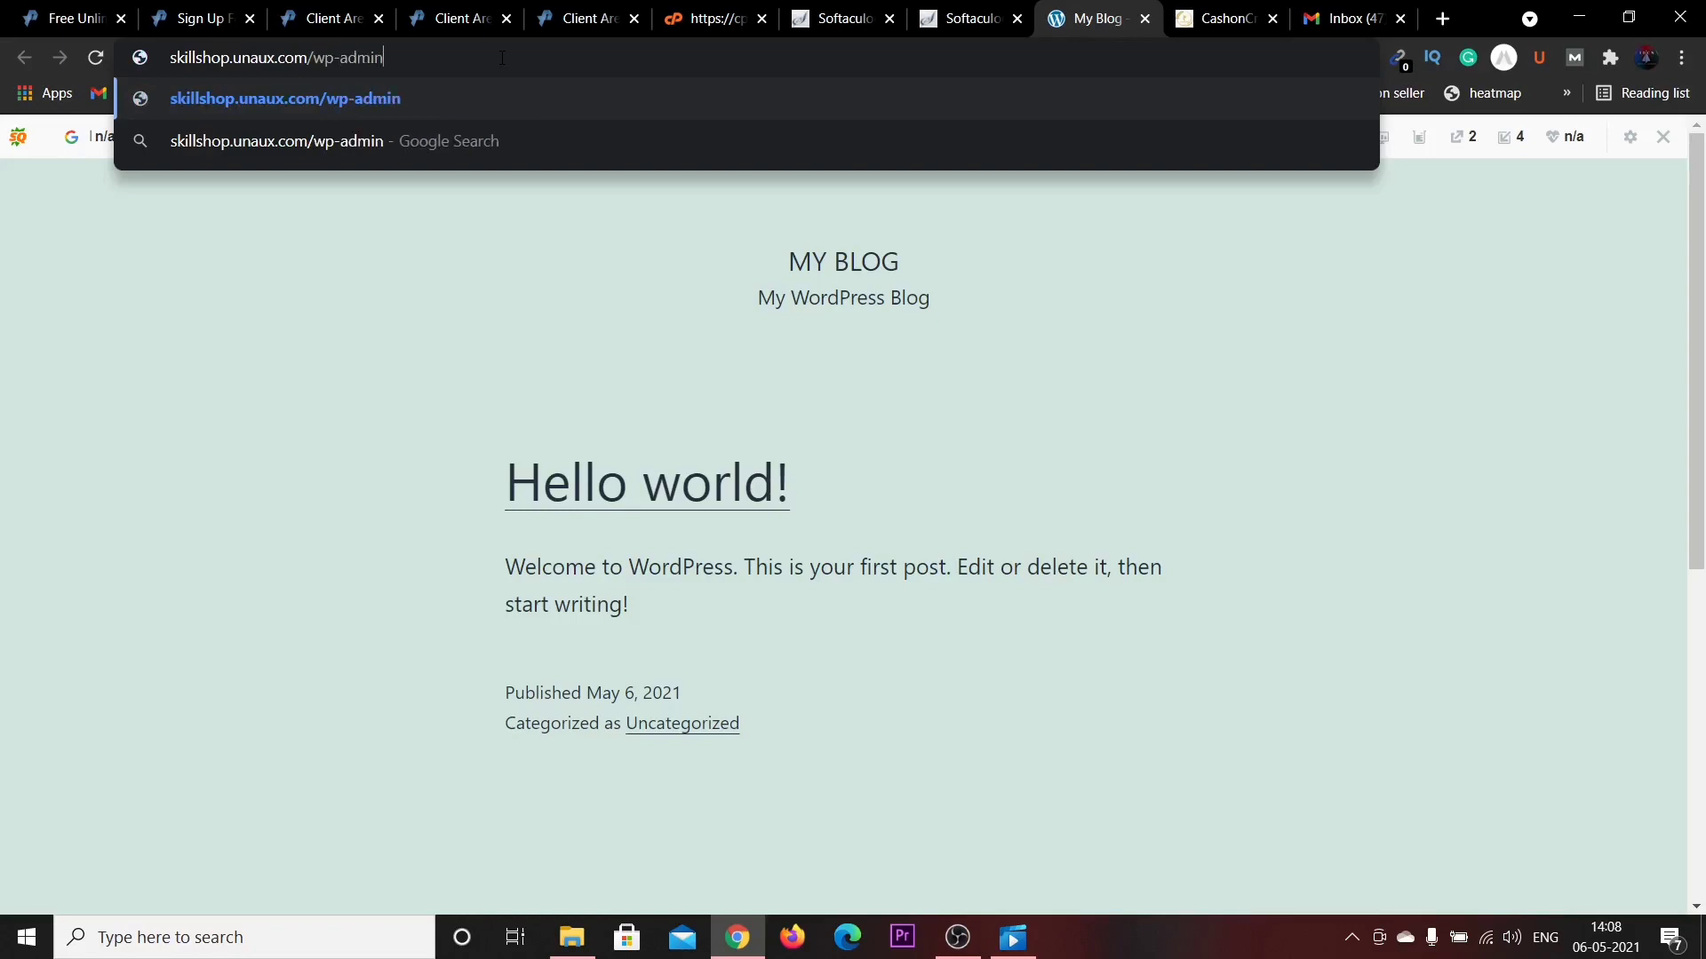
key(Return)
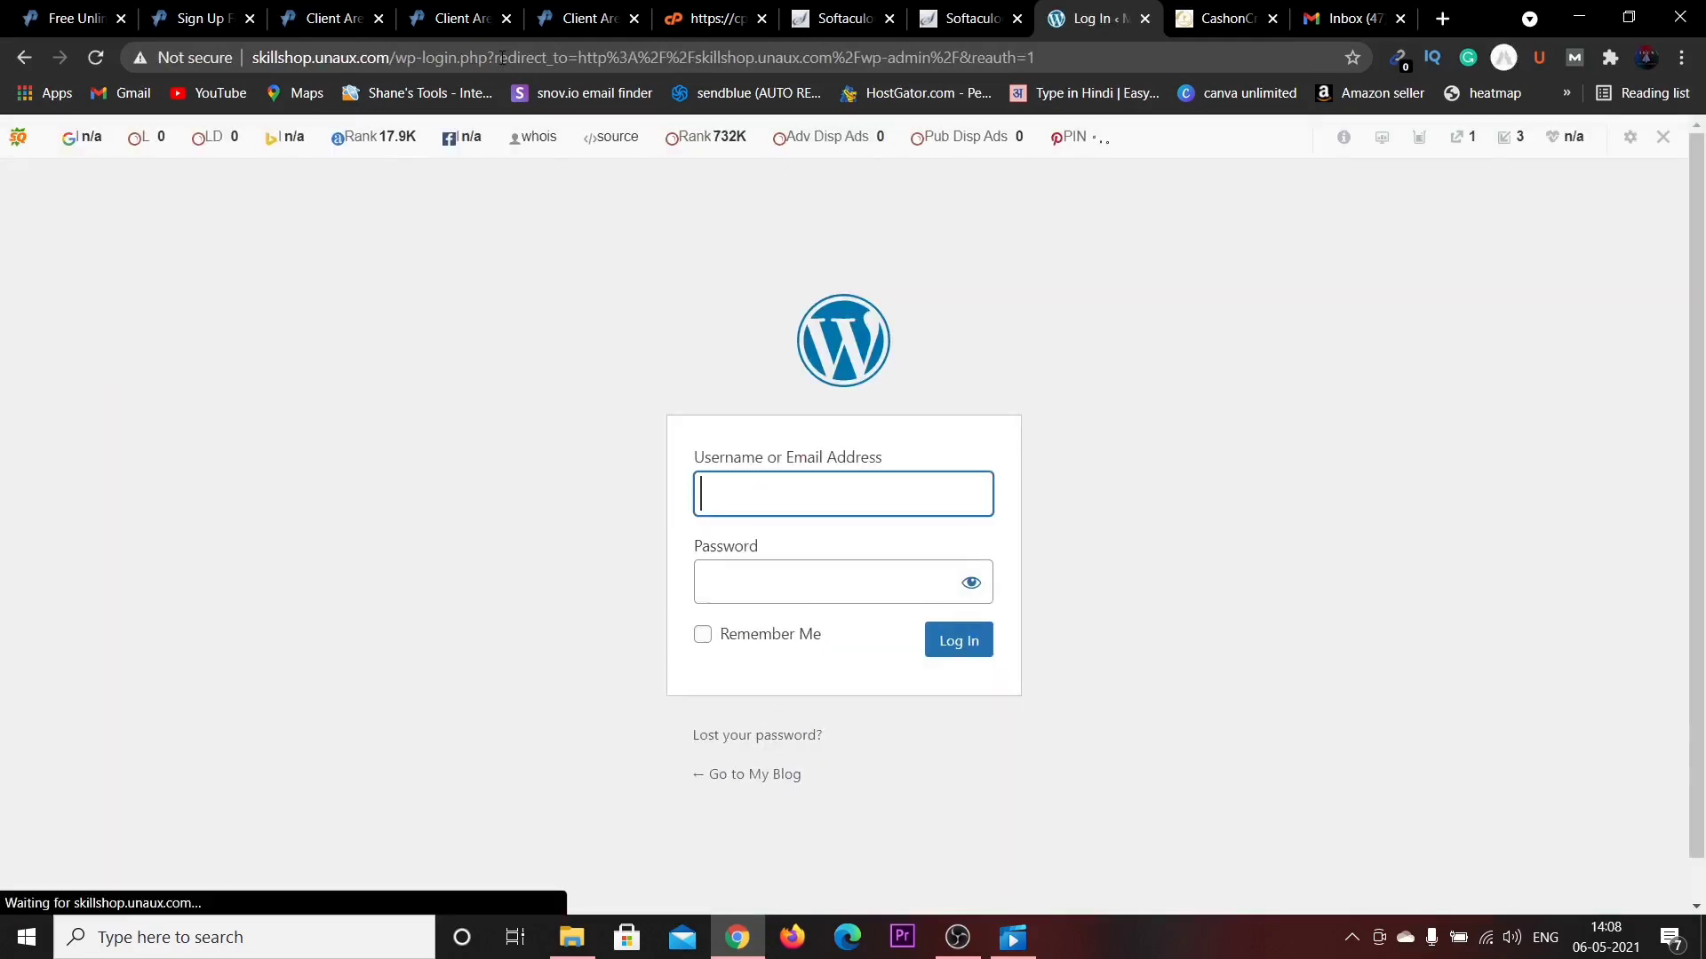
Enter the admin username in the WordPress login form's Username field.
click(951, 487)
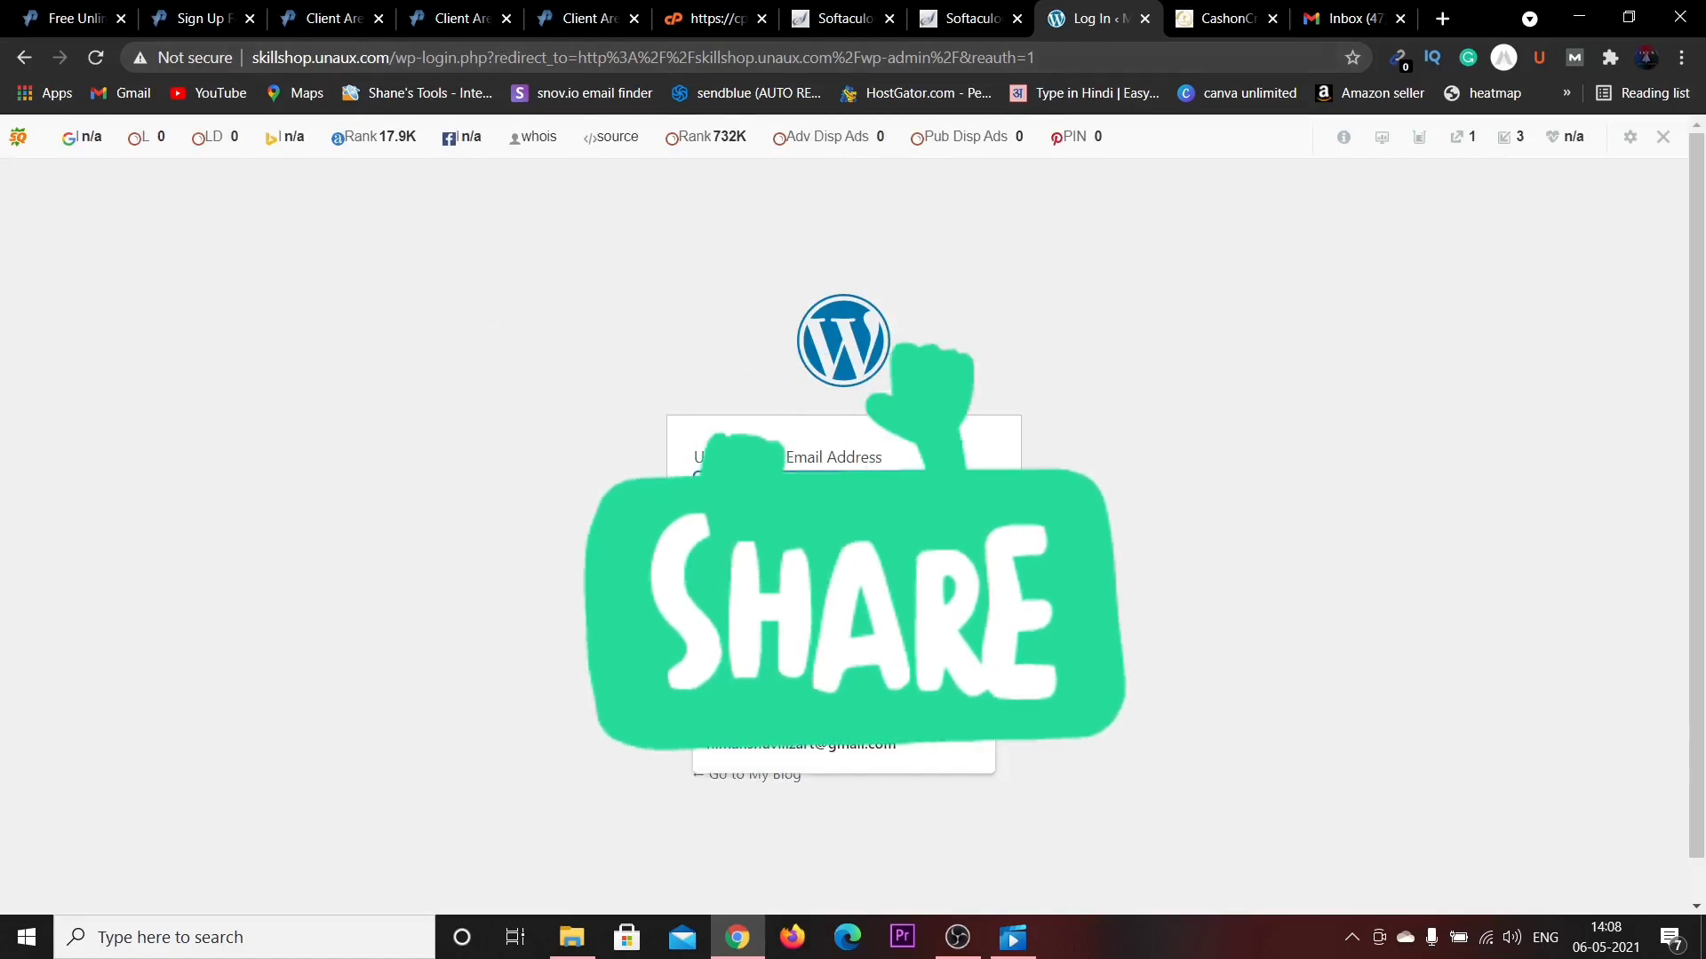
click(1146, 426)
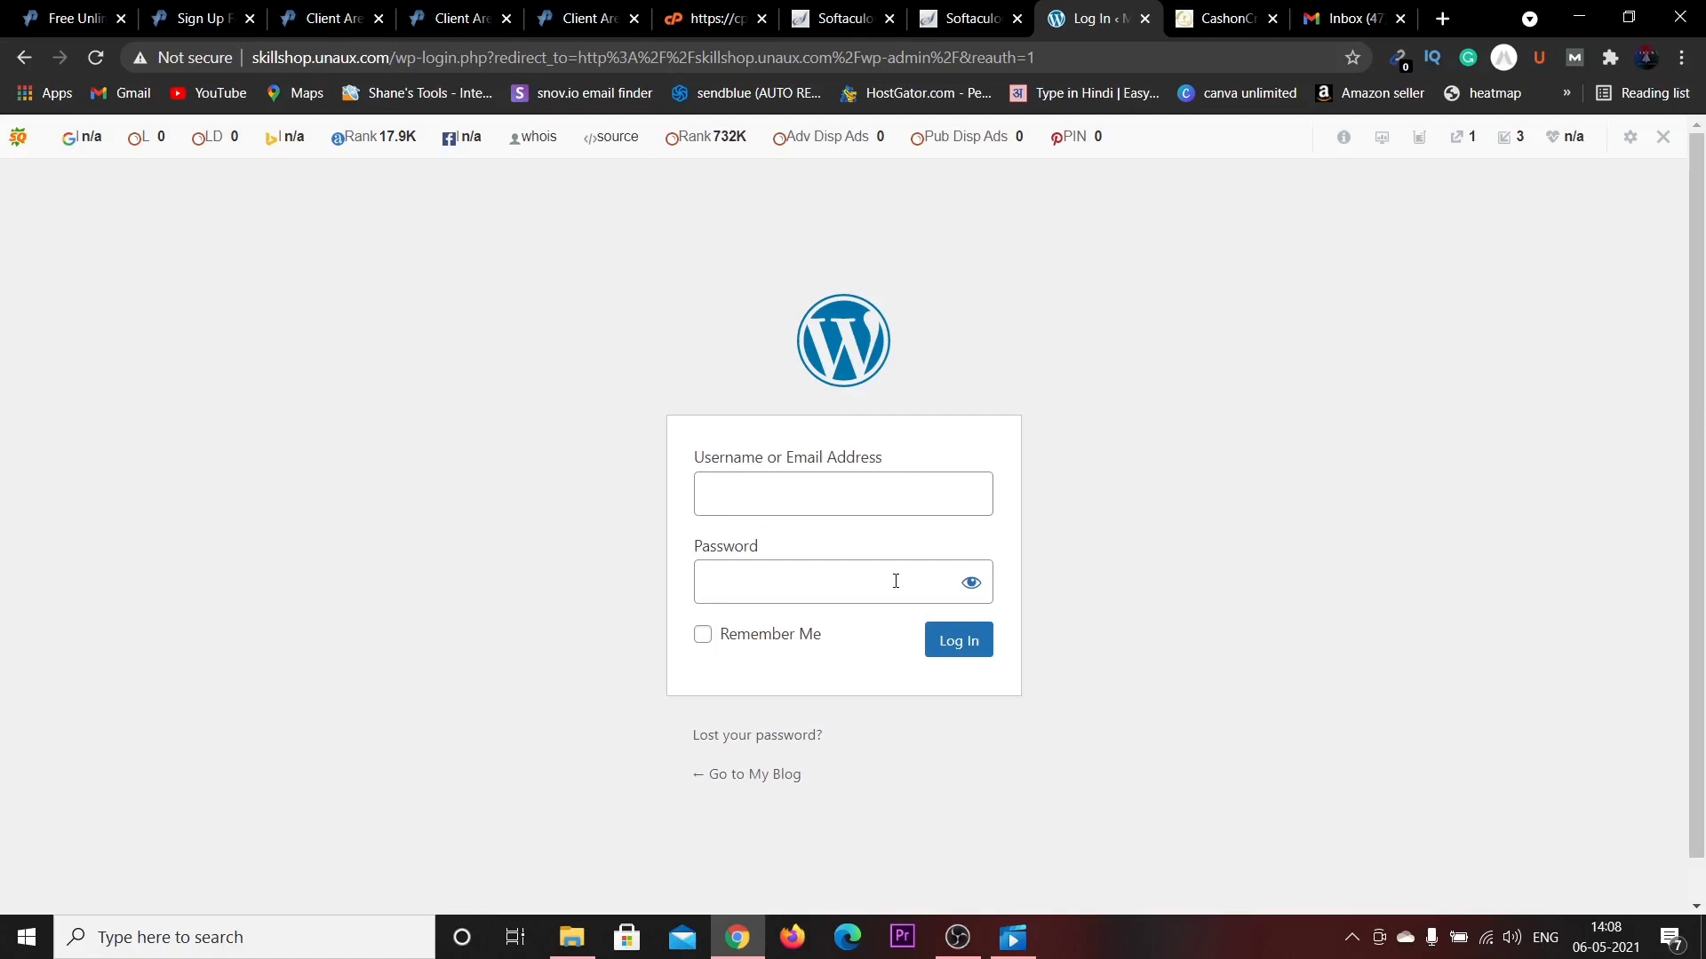
click(896, 495)
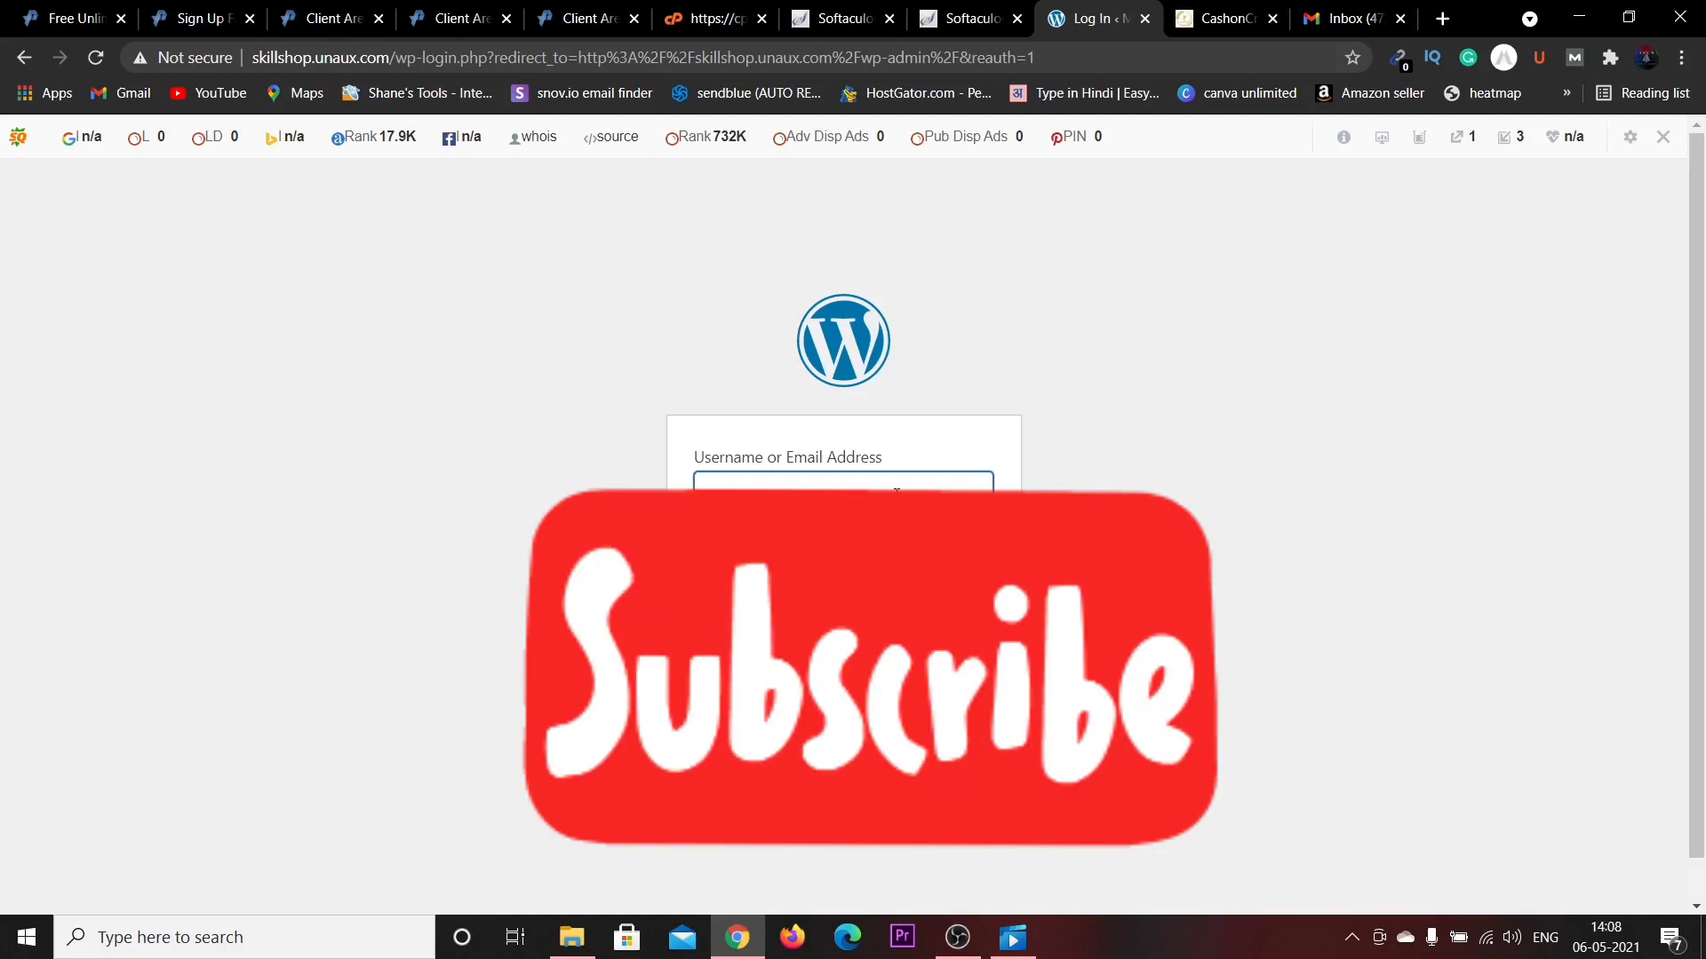
text(cashoncro)
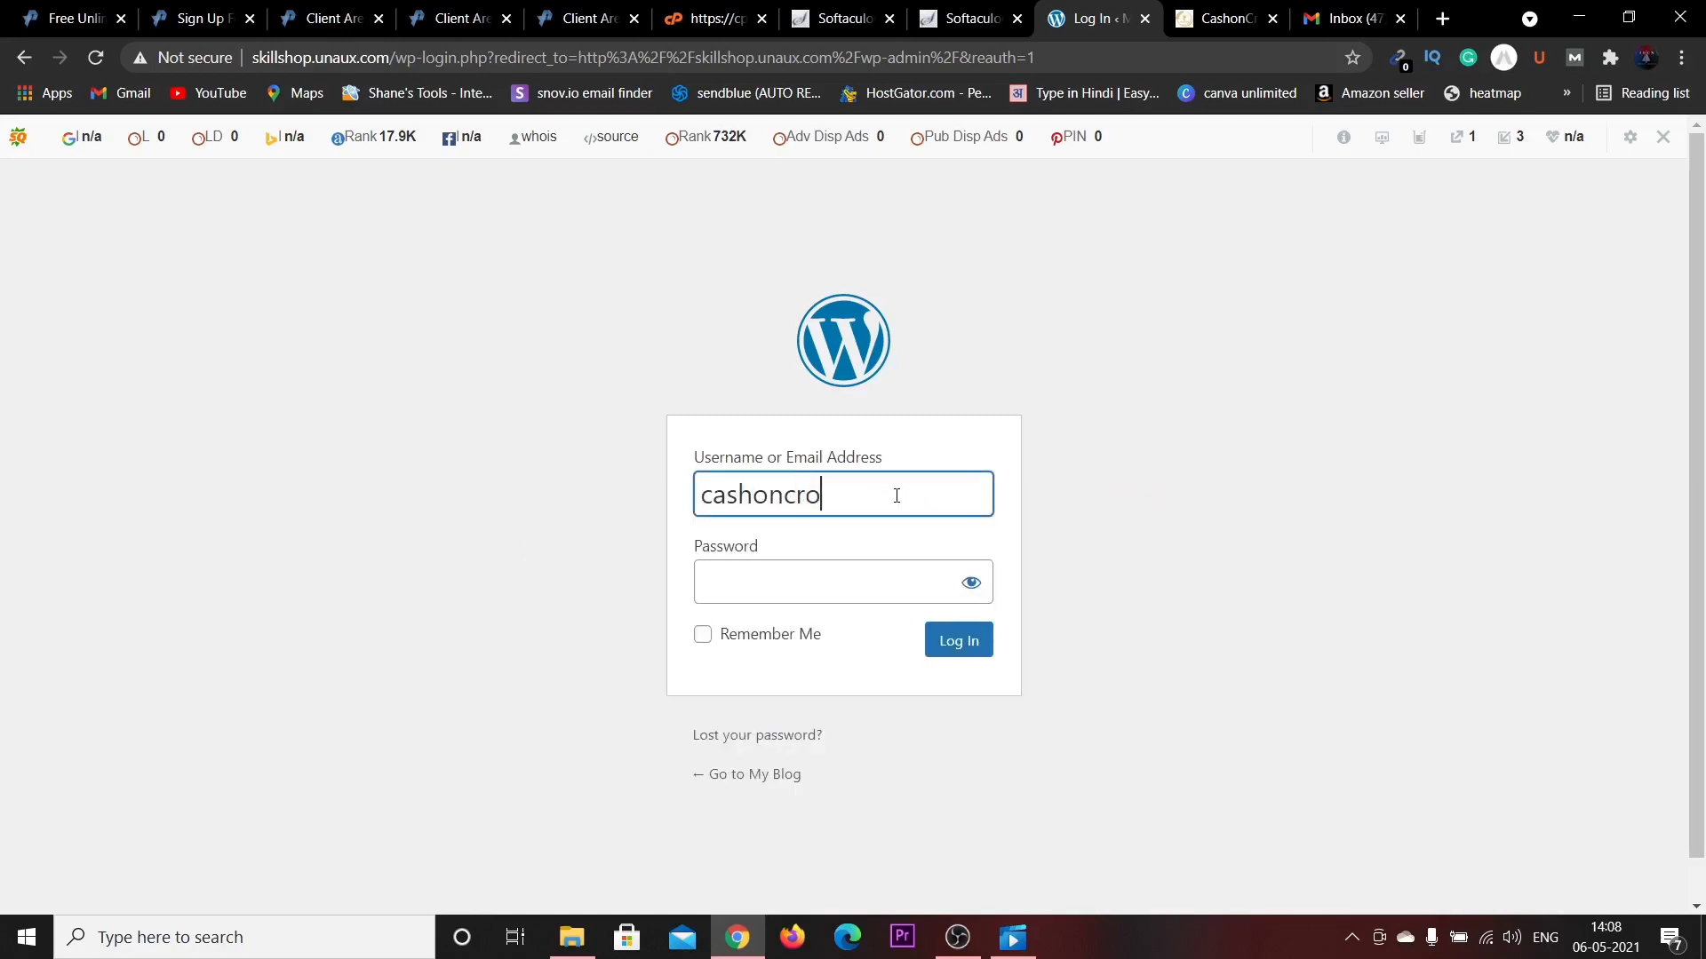
text(p123)
Enter the admin password and log in to the WordPress dashboard.
click(870, 584)
key(Caps_Lock)
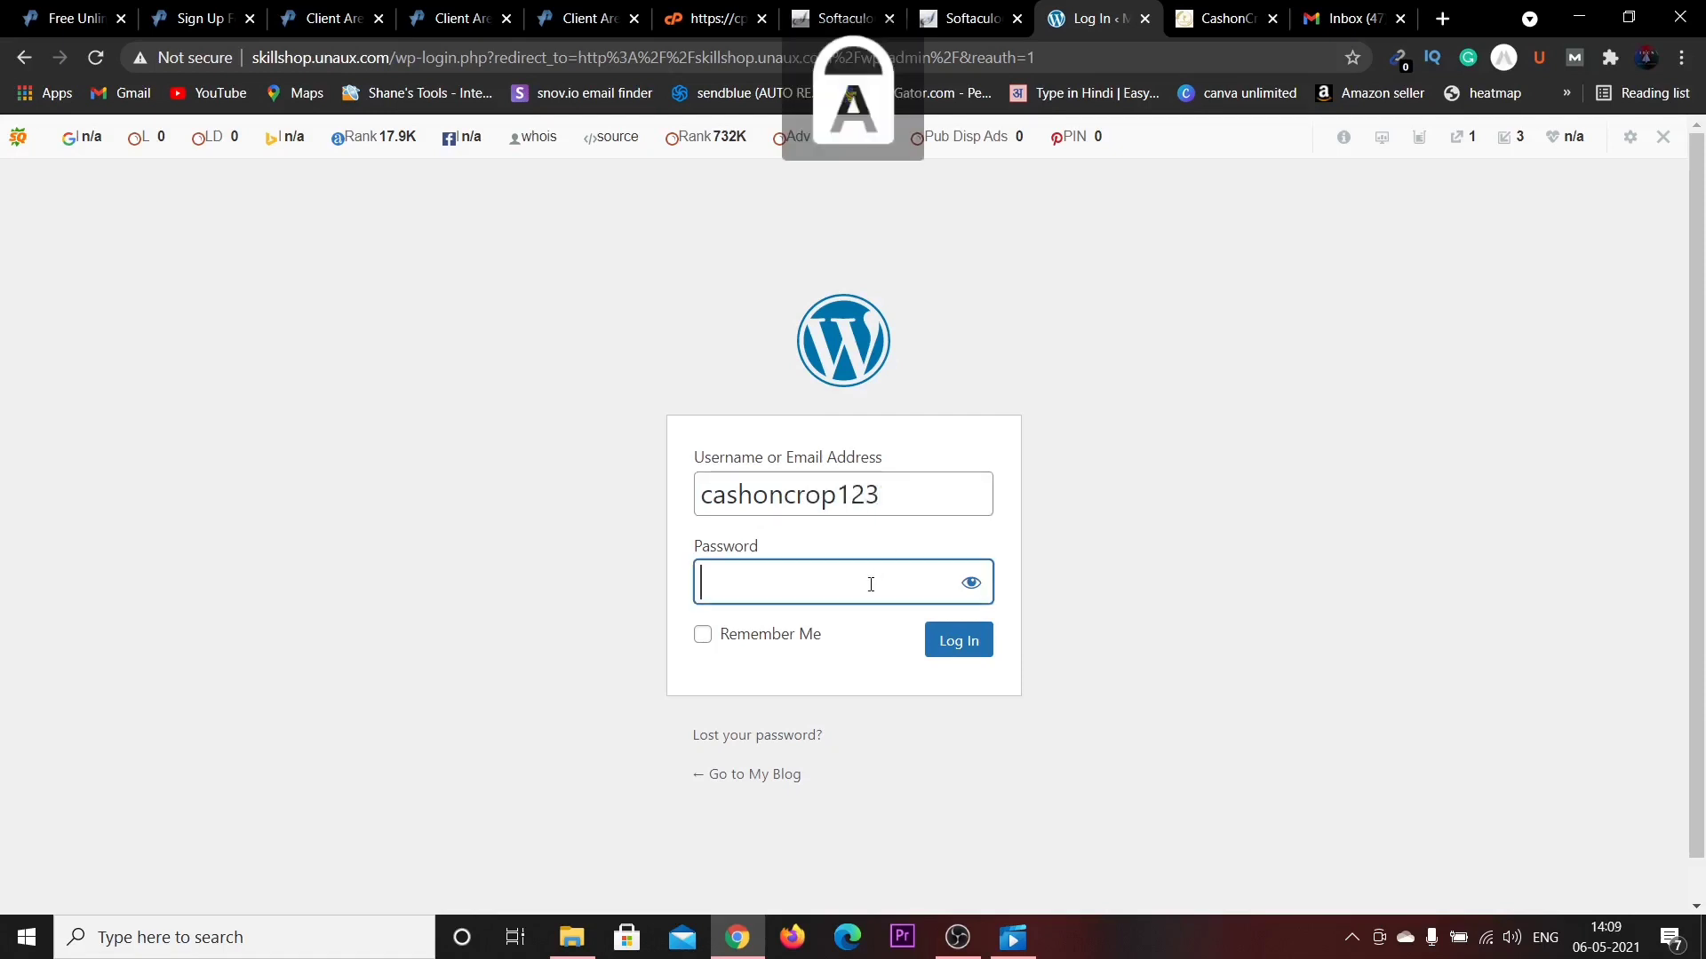
text(•)
key(Caps_Lock)
text(•)
text(••••••••)
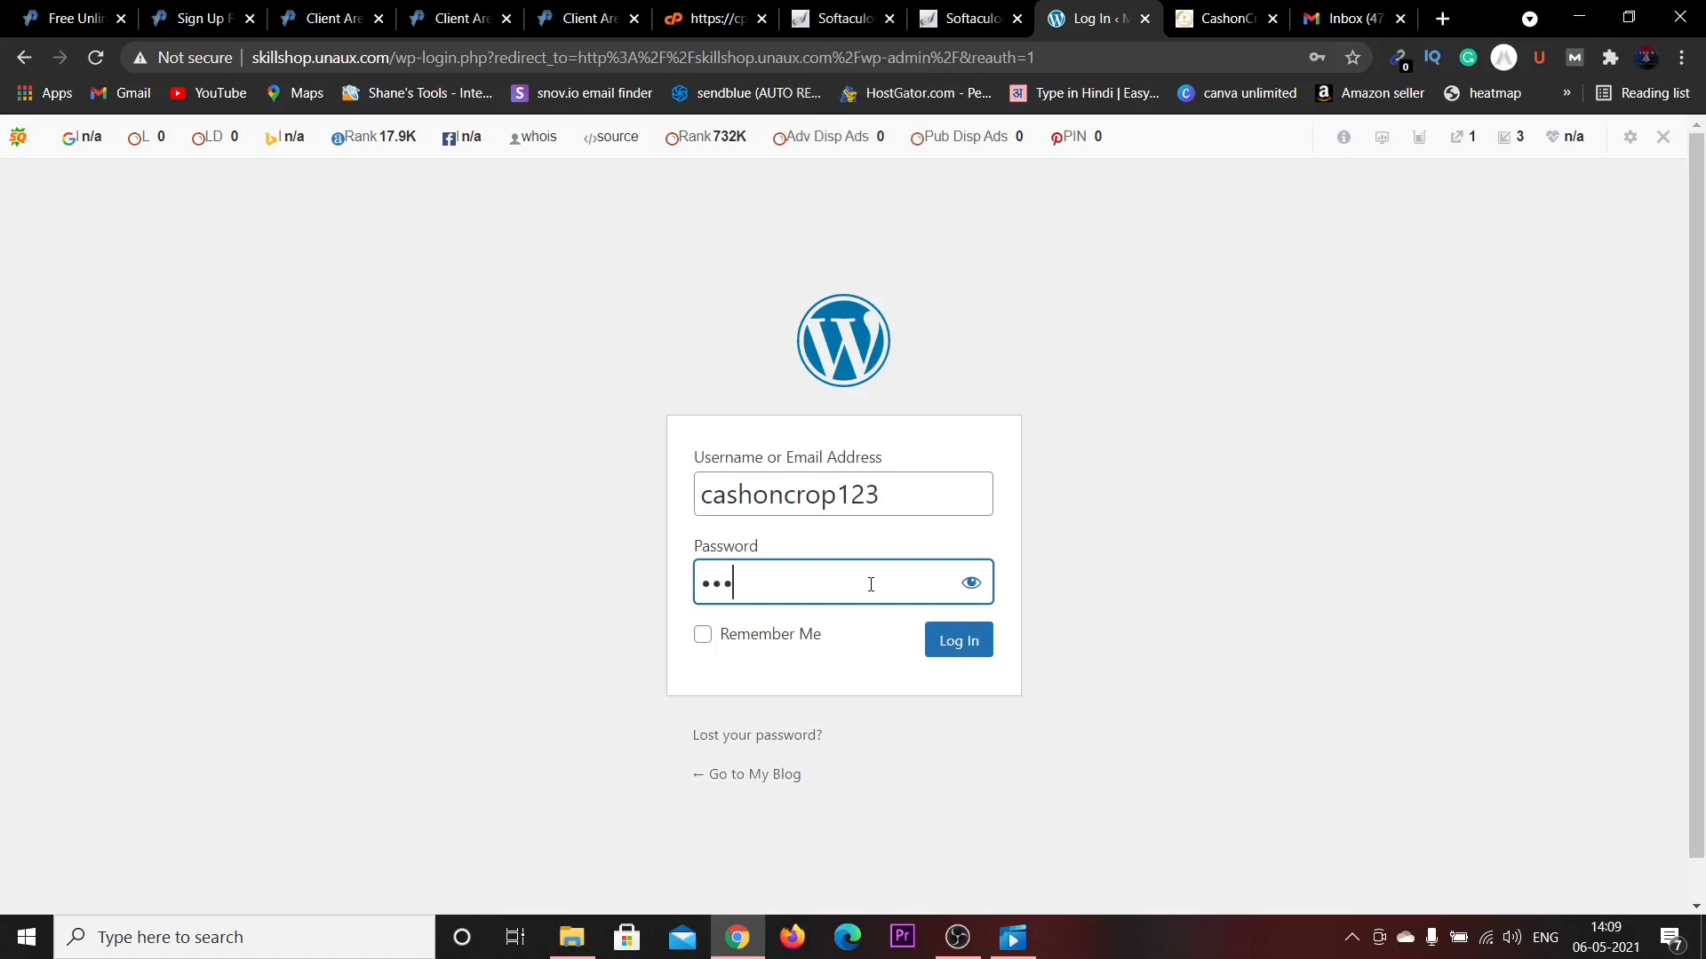
text(•••)
click(941, 633)
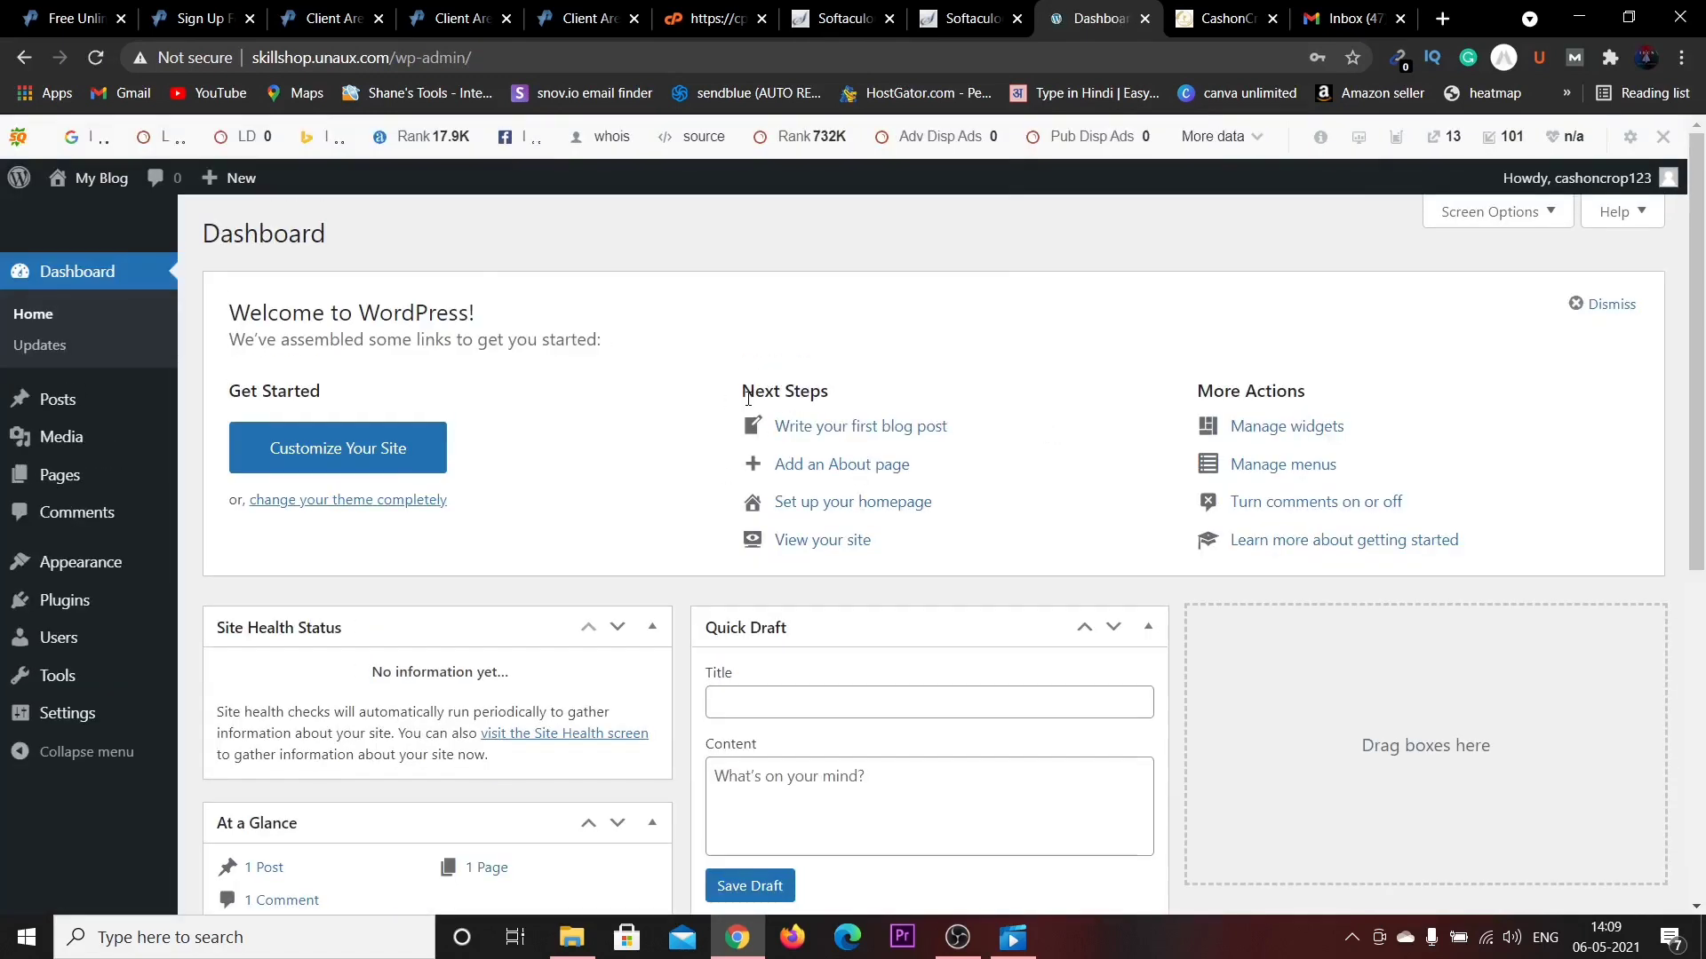
Save the WordPress admin login in Chrome's password manager.
click(1236, 421)
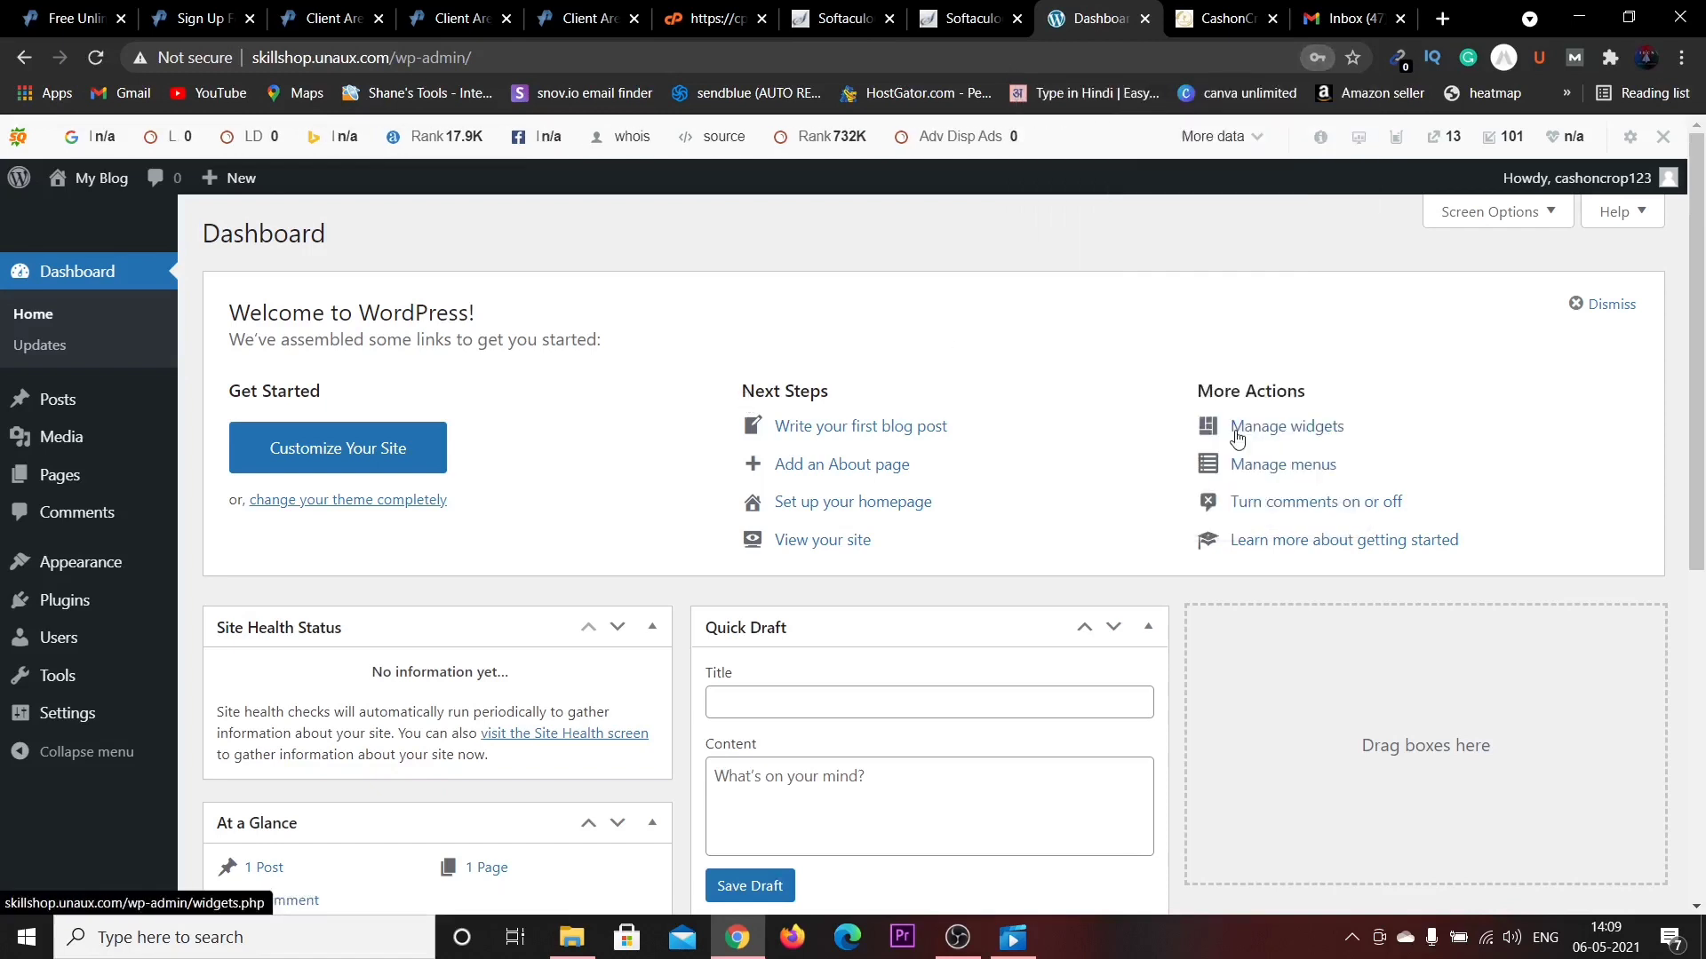